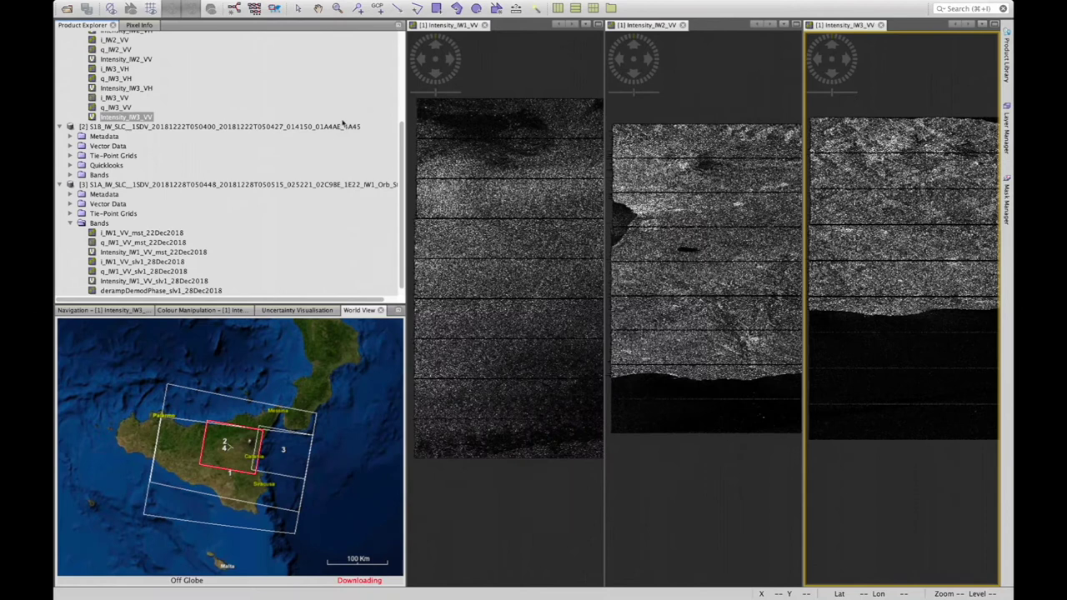
Step: Scroll down Product Explorer and expand product [4] to reveal its Metadata, Vector Data, Tie-Point Grids and Bands
scroll(317, 141, down, 1)
click(61, 291)
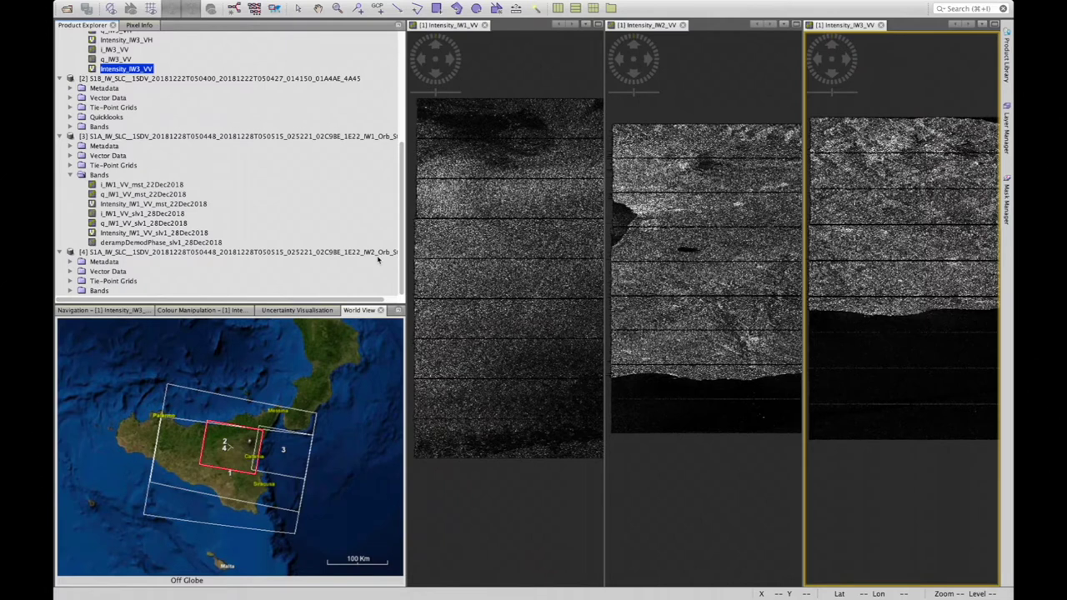
Step: Open Graph Builder from Tools, widen its window, and delete the default Write node
mouse_move(433, 4)
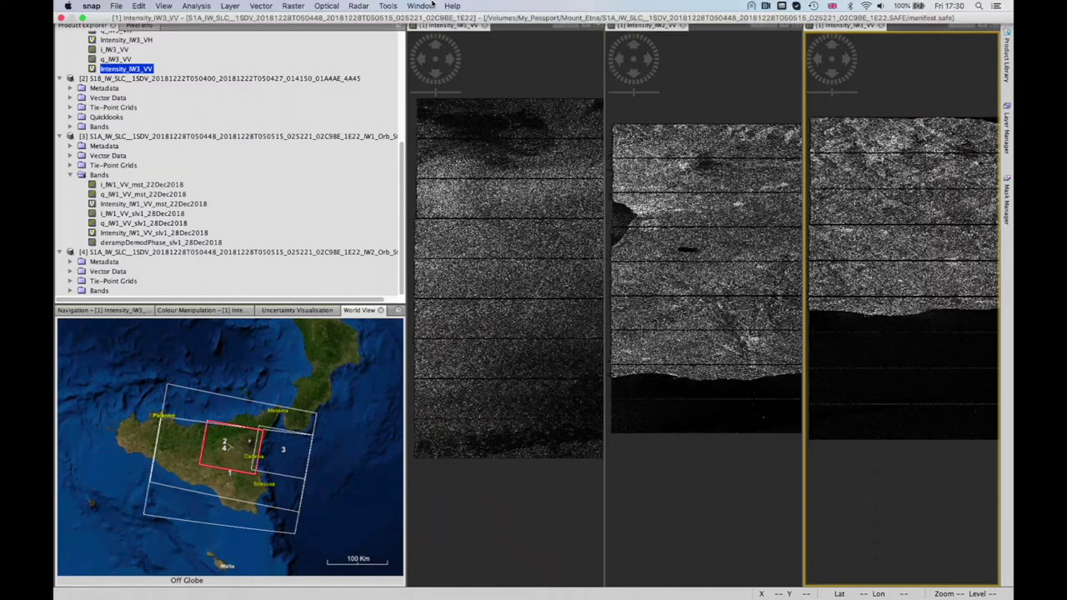
click(388, 6)
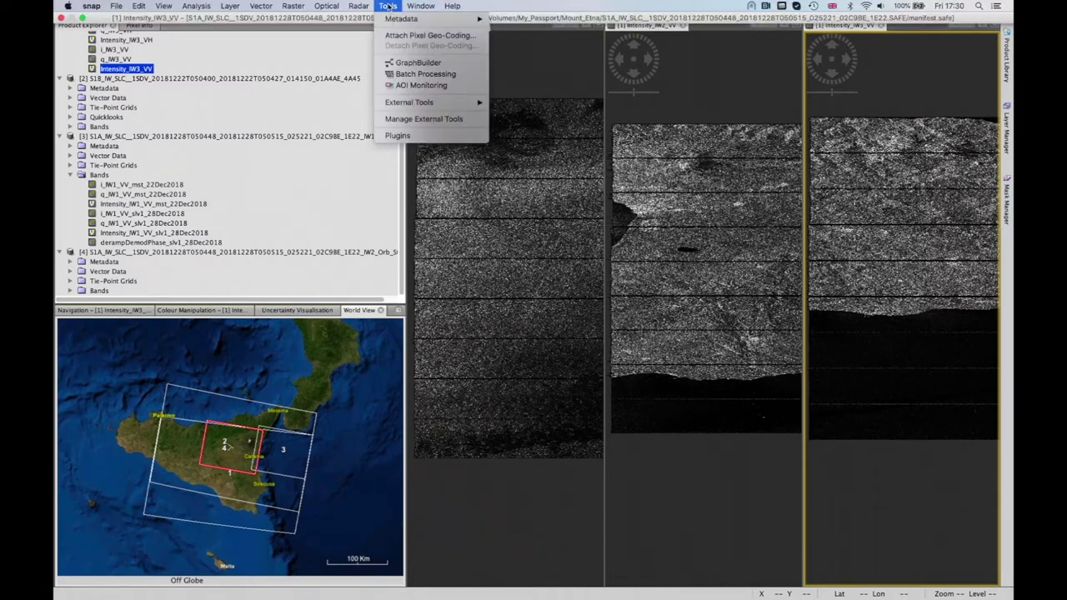
click(416, 63)
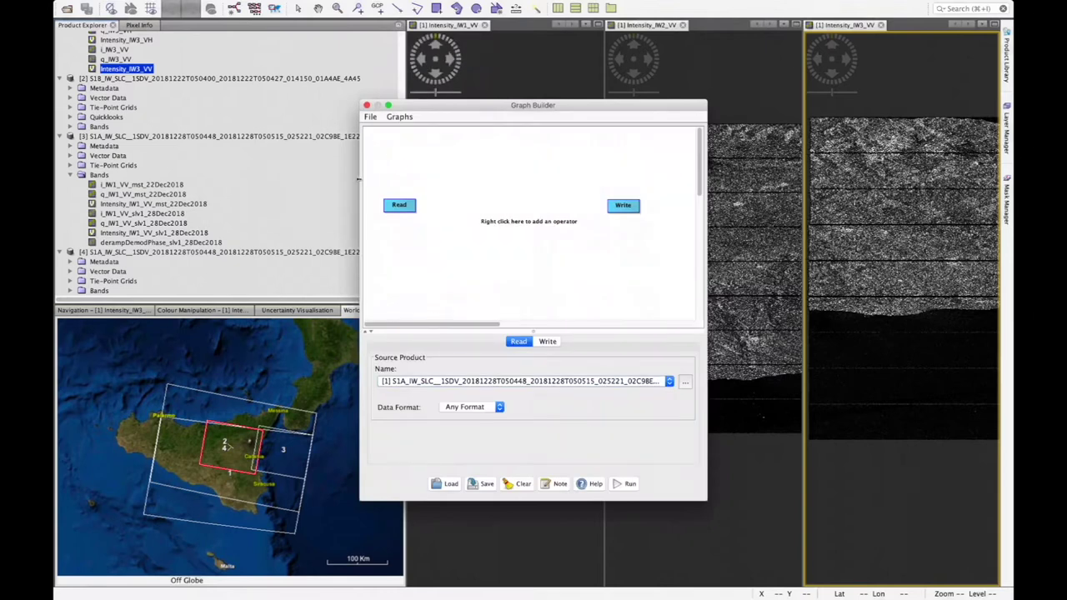
drag(358, 178, 161, 183)
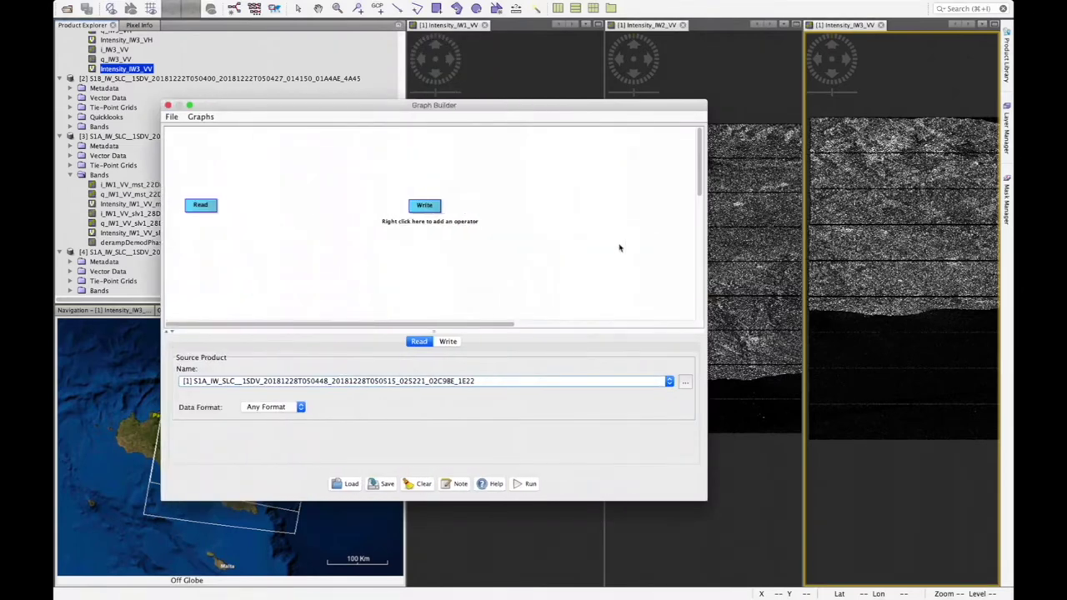
drag(707, 234, 810, 229)
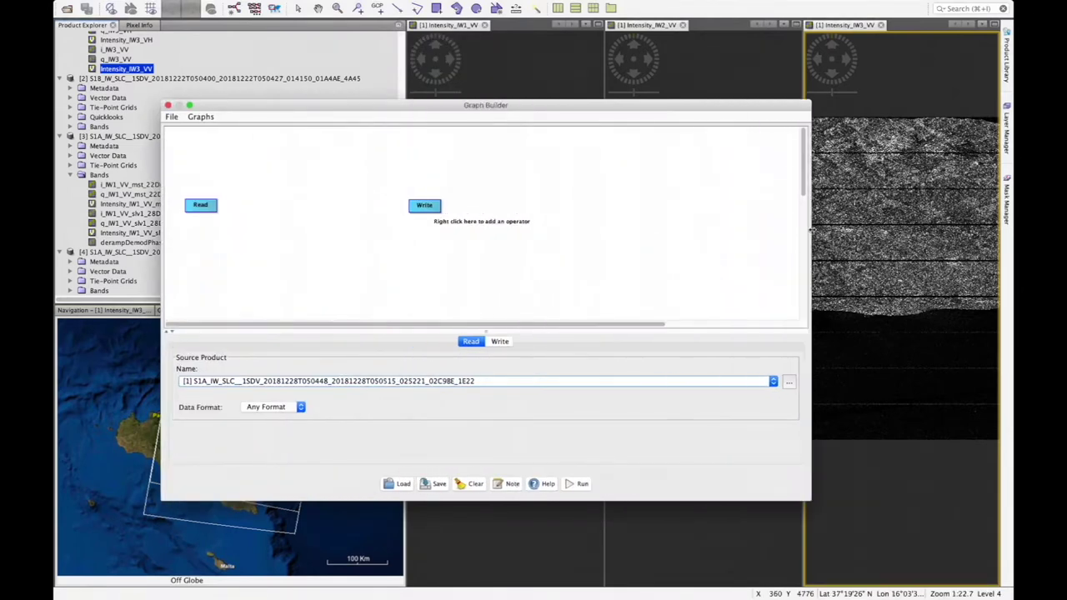
right_click(423, 208)
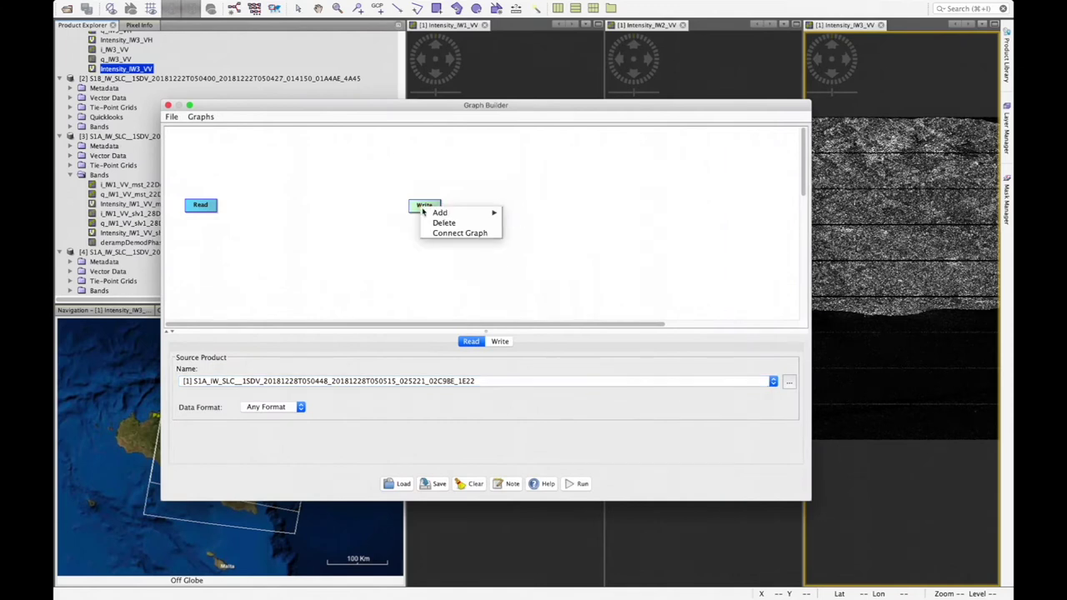
click(429, 222)
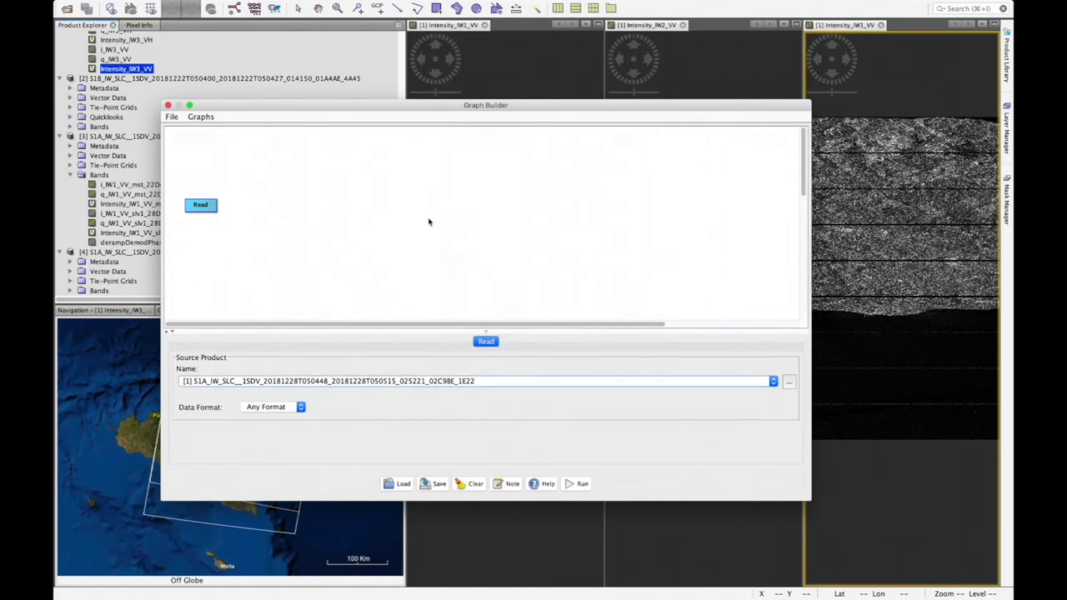
Step: Add an Enhanced-Spectral-Diversity node from Radar > Coregistration > S-1 TOPS Coregistration
right_click(248, 205)
mouse_move(265, 209)
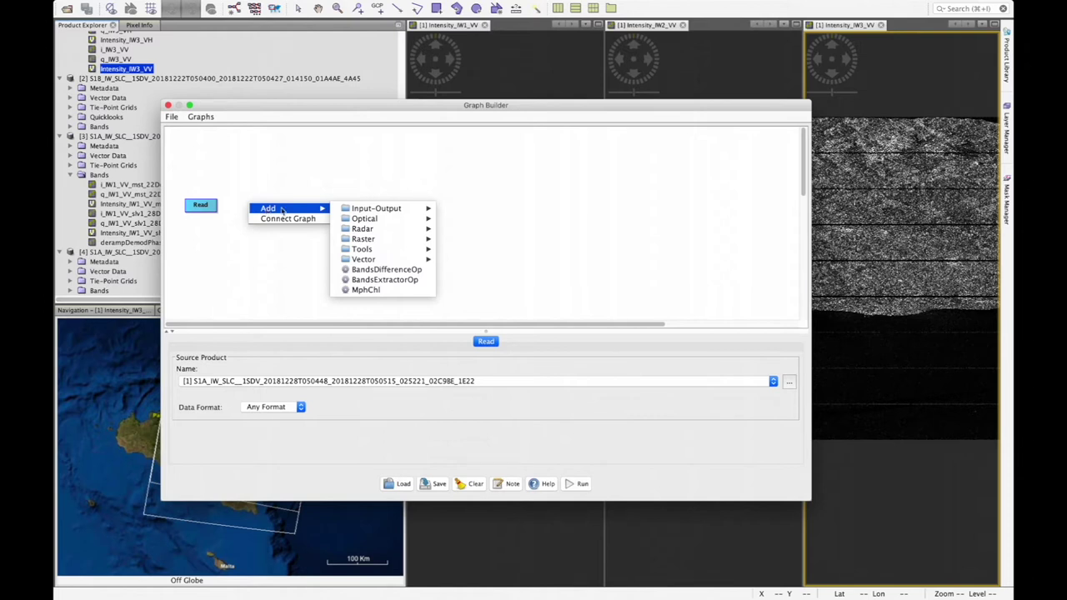
mouse_move(422, 234)
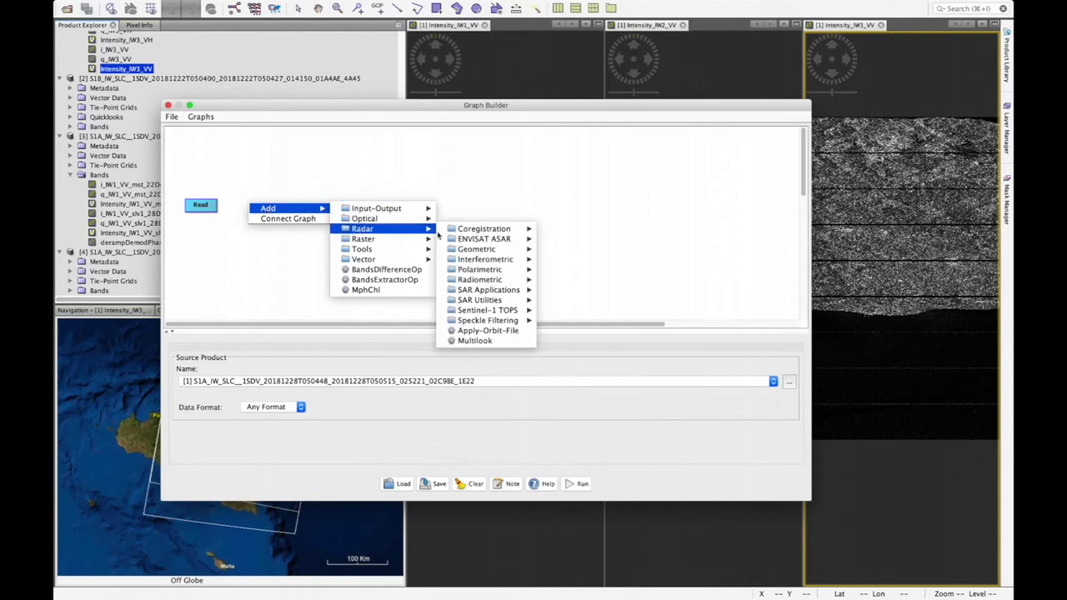
mouse_move(461, 235)
mouse_move(564, 229)
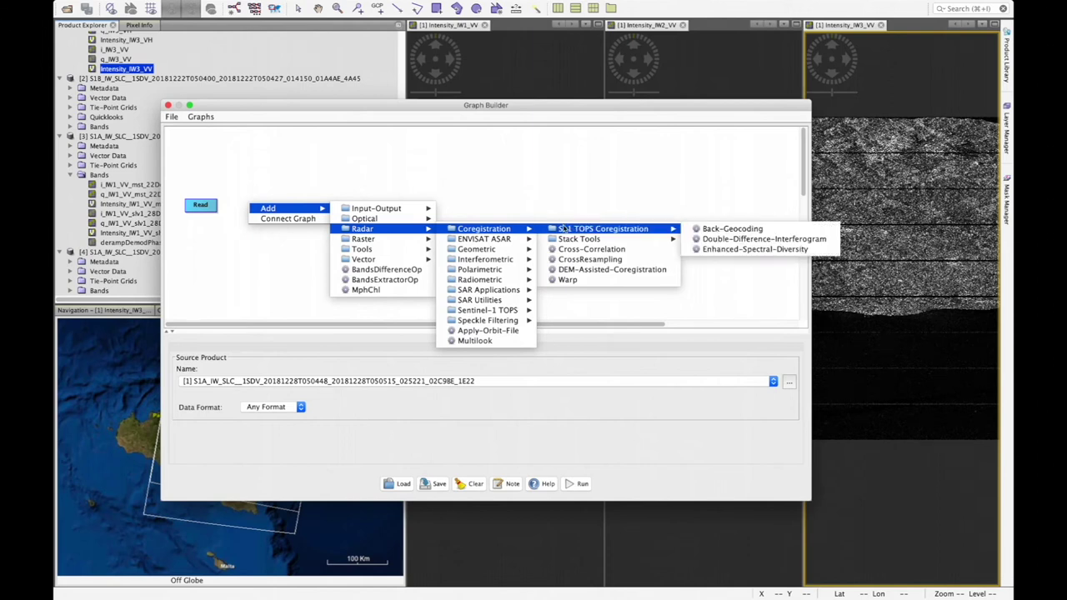
click(711, 252)
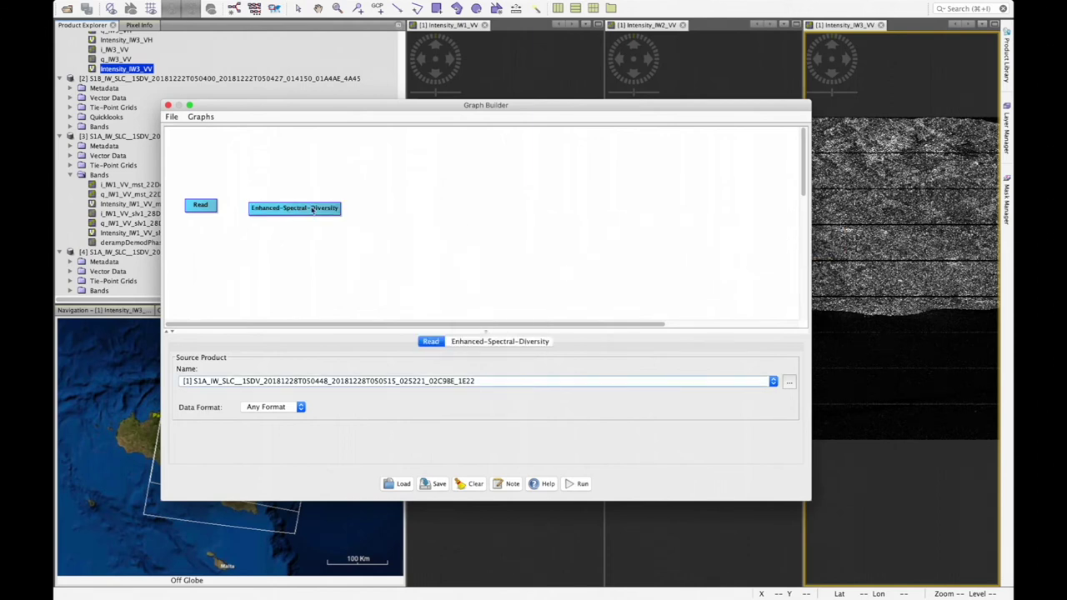
click(296, 207)
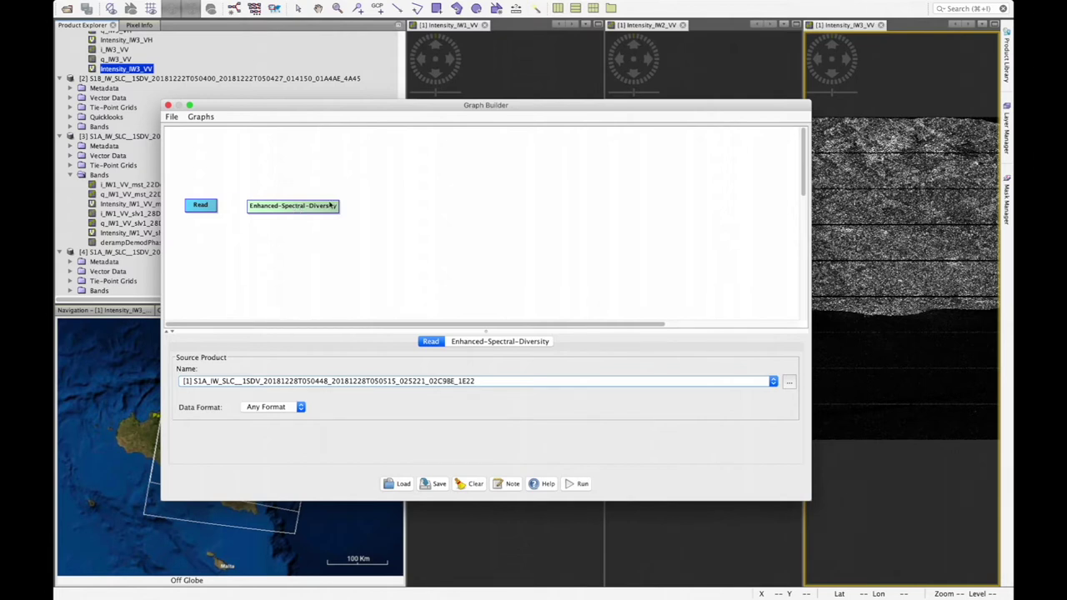
Step: Add an Interferogram node from Radar > Interferometric > Products
right_click(360, 205)
mouse_move(384, 207)
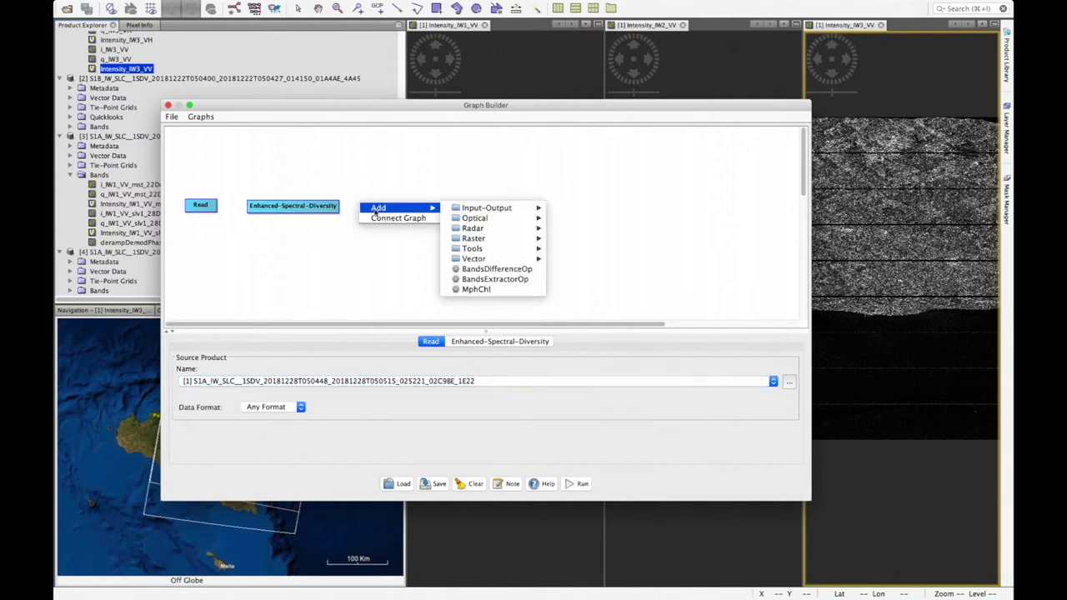
mouse_move(479, 228)
mouse_move(575, 230)
mouse_move(595, 259)
mouse_move(681, 269)
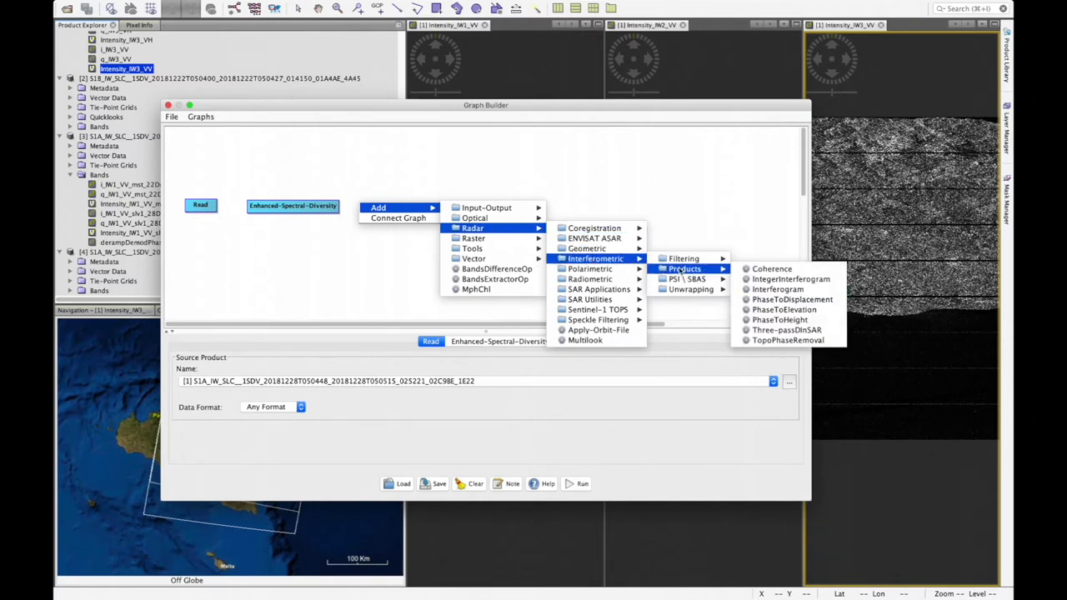
click(767, 289)
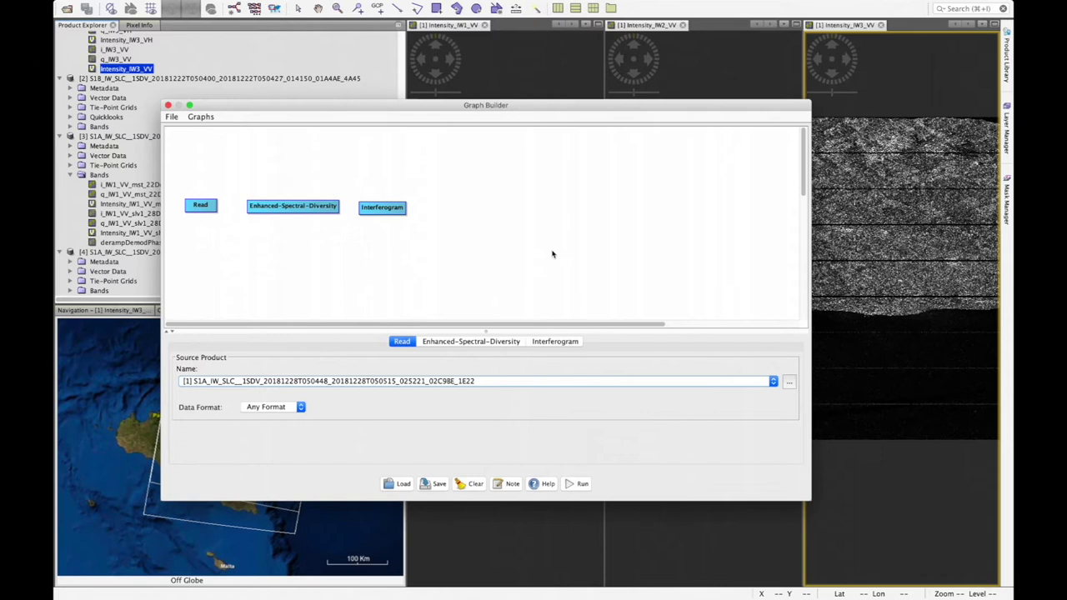
Step: Add a TOPSAR-Deburst node (Radar > Sentinel-1 TOPS) and a Write node (Input-Output)
right_click(431, 204)
mouse_move(486, 207)
mouse_move(543, 227)
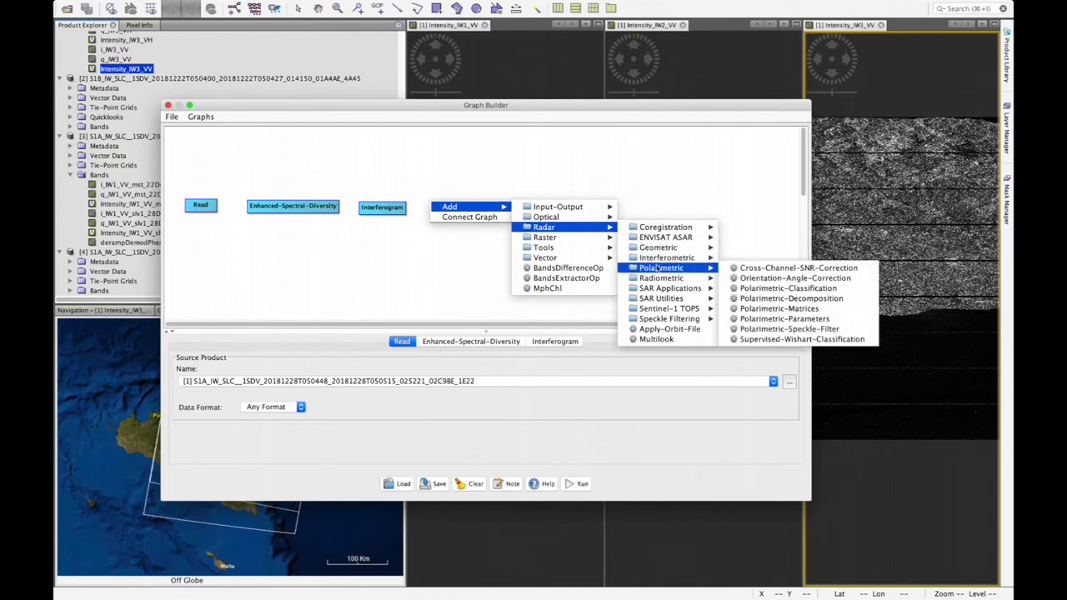
mouse_move(662, 308)
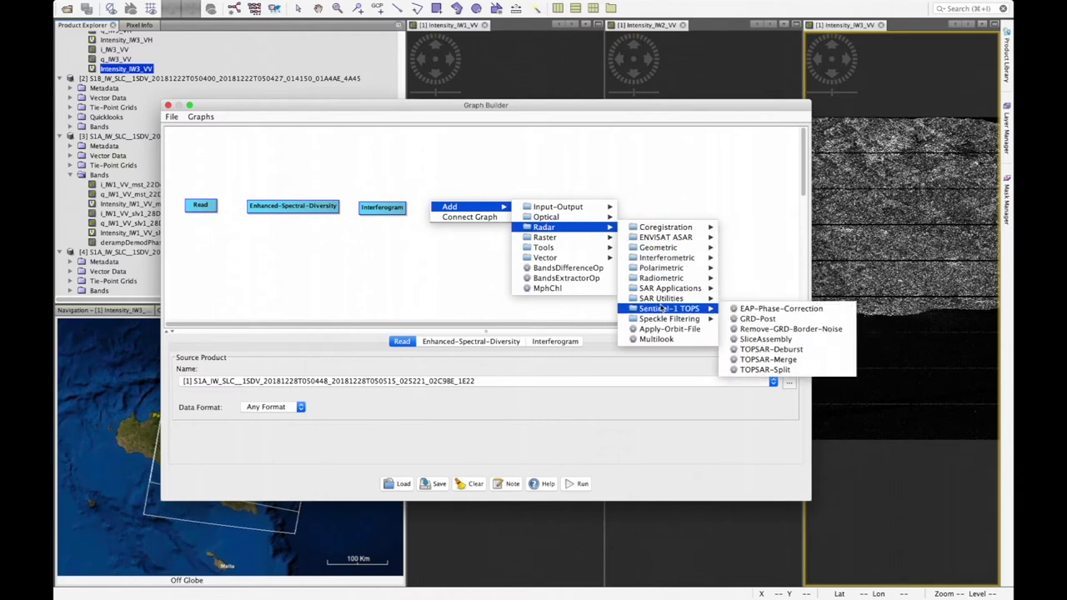
click(766, 349)
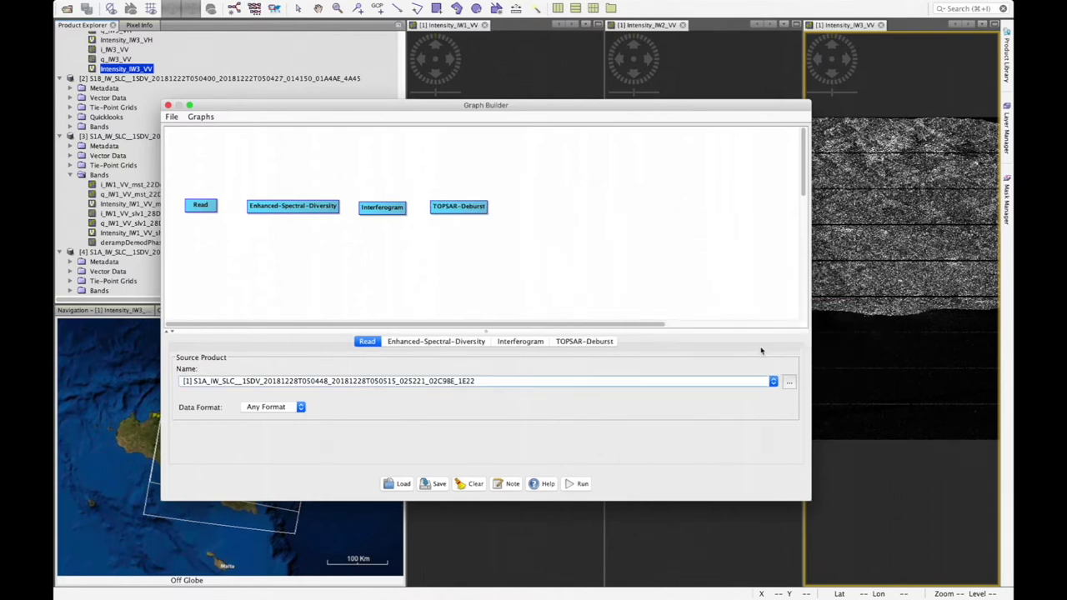
right_click(518, 204)
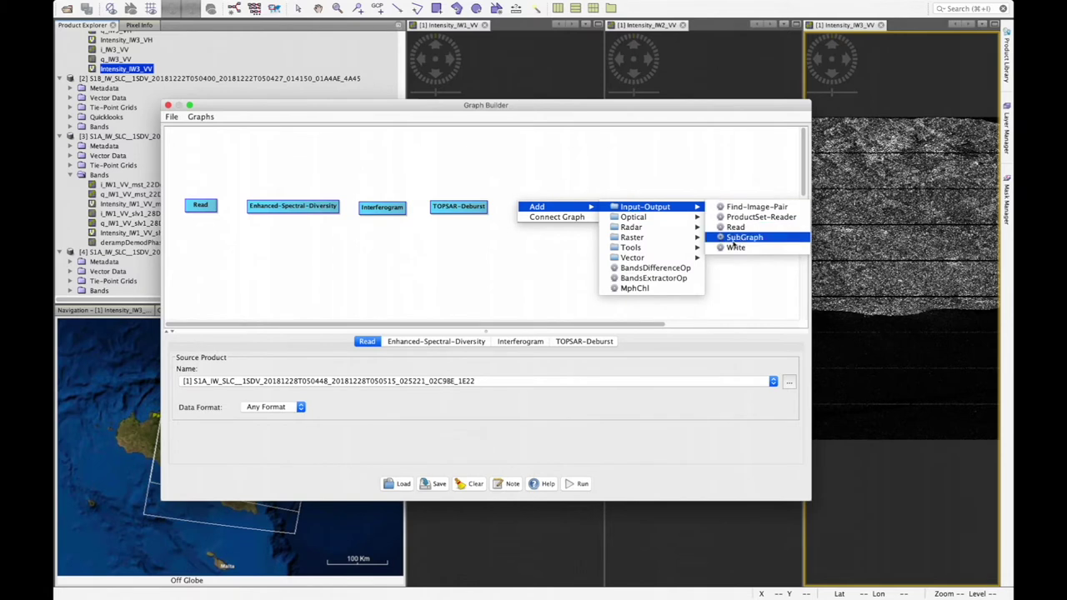
click(734, 249)
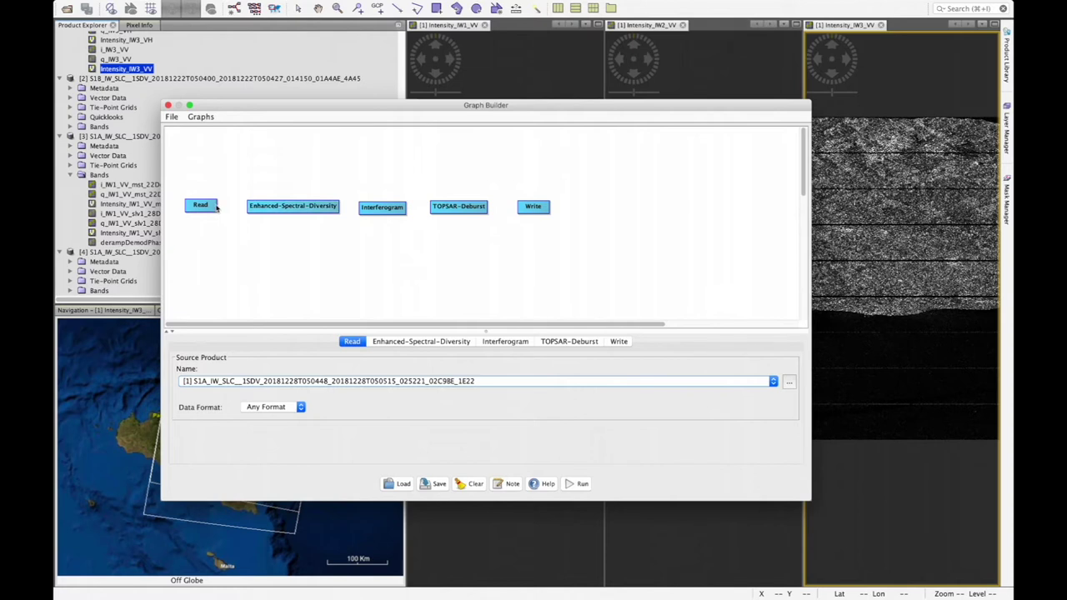
Step: Link Read to Enhanced-Spectral-Diversity, Interferogram to TOPSAR-Deburst, and TOPSAR-Deburst to Write
drag(216, 208, 364, 211)
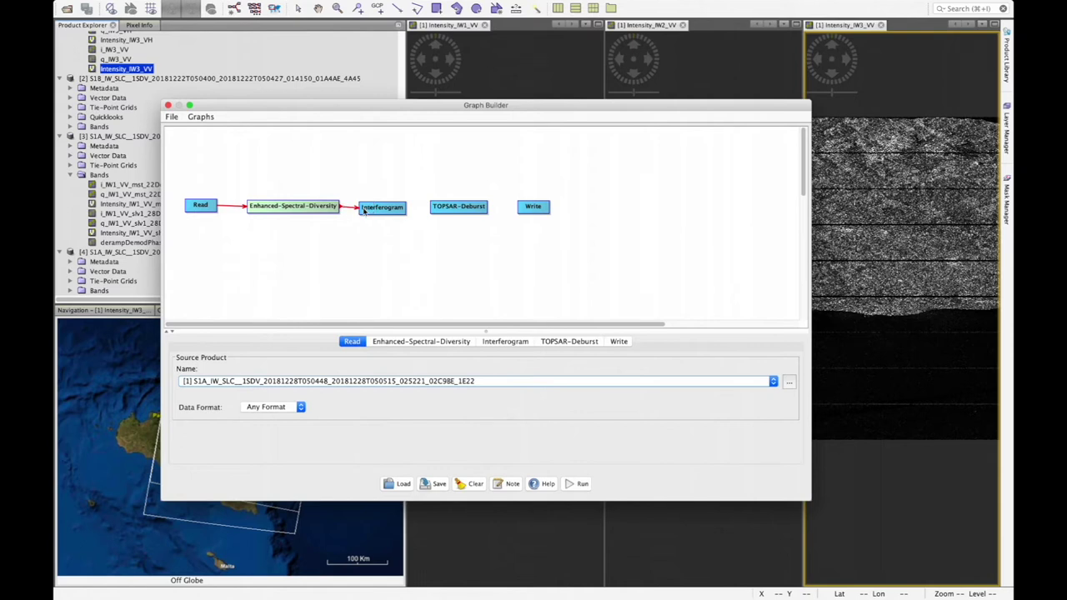
drag(407, 209, 435, 209)
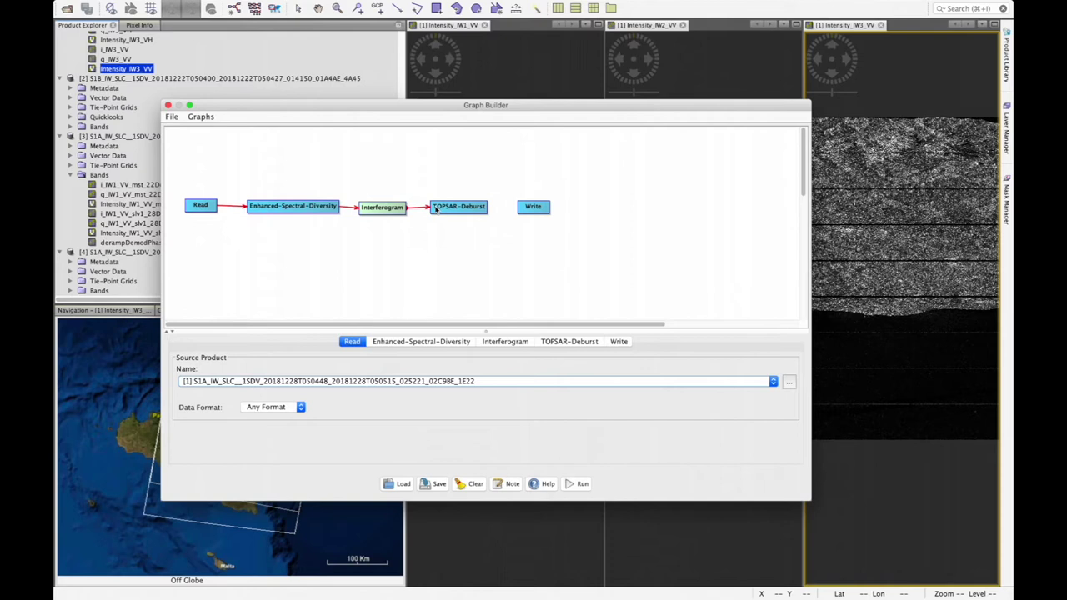
drag(490, 210, 521, 209)
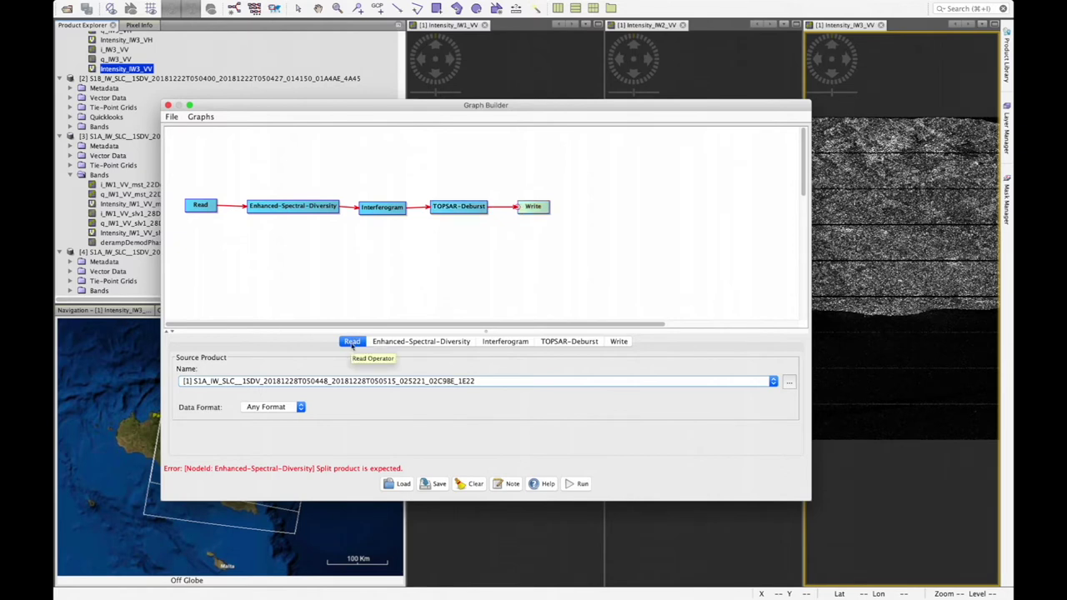
Step: Set the Read source to product [3], the IW1 orbit stack, and review ESD parameters
click(337, 381)
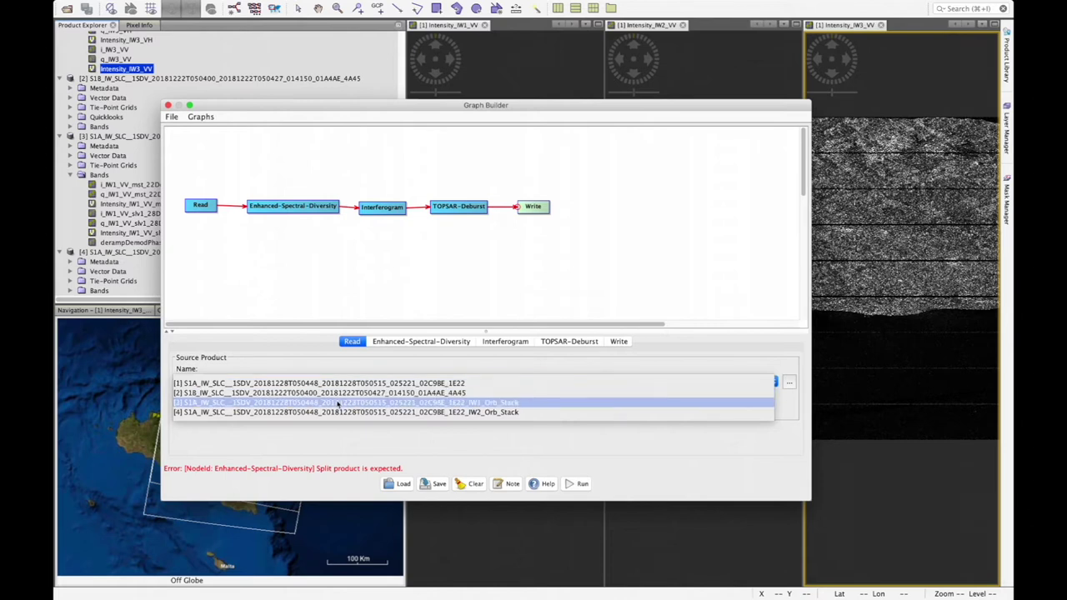
click(338, 403)
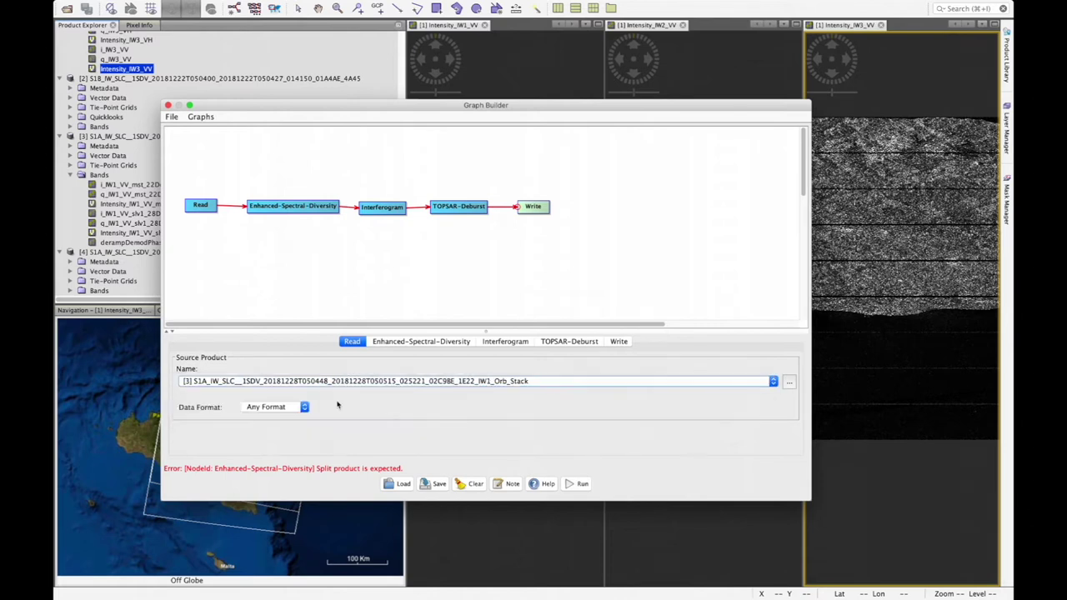
click(414, 342)
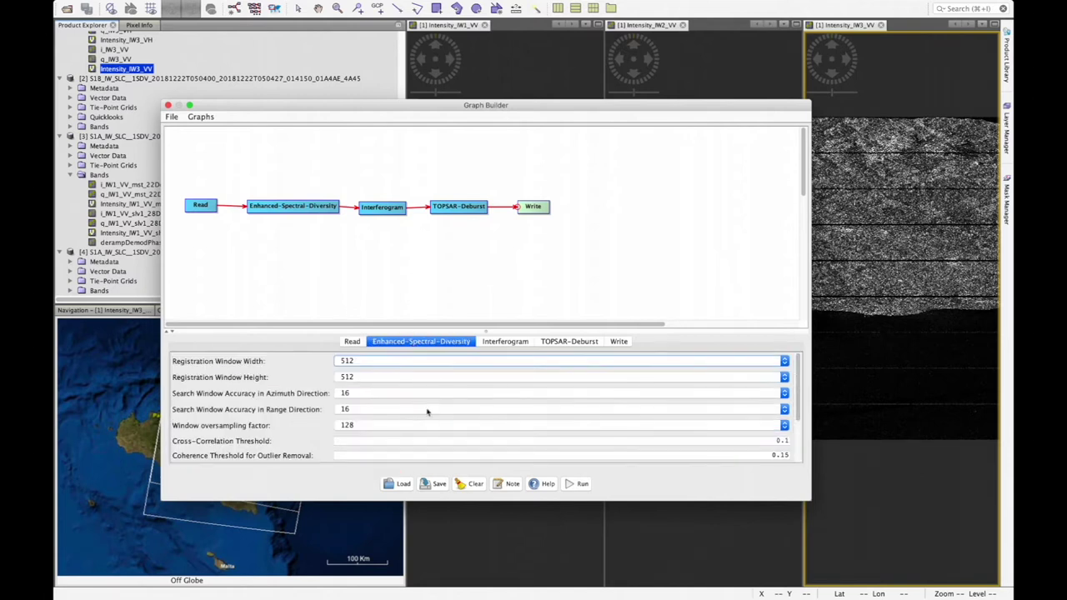
Step: Set the Interferogram coherence range window to 20 (azimuth 6) and check Deburst's VV polarisation
click(504, 343)
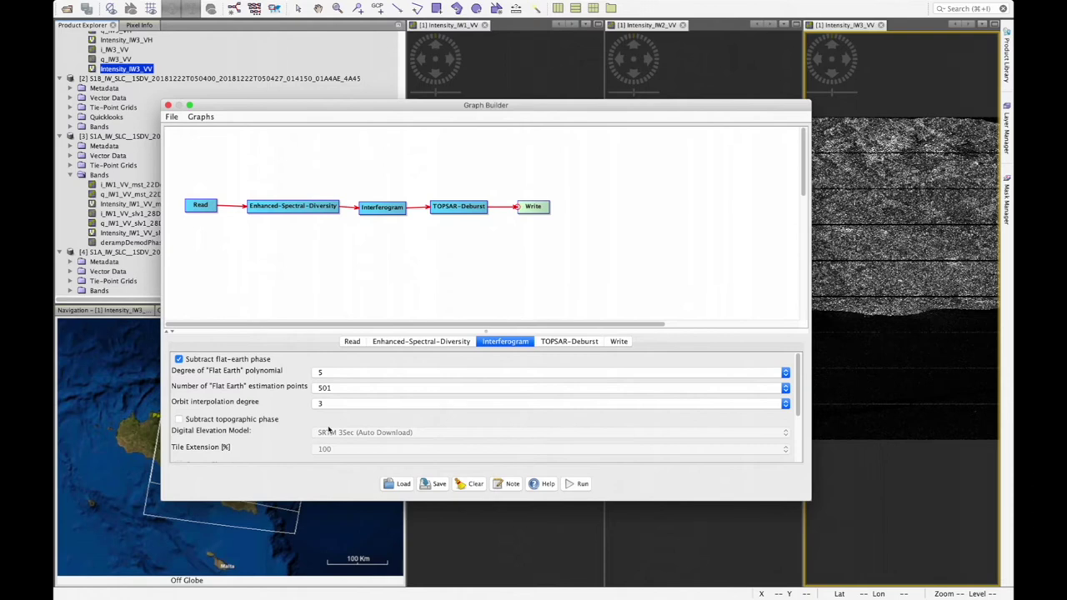
scroll(338, 421, down, 1)
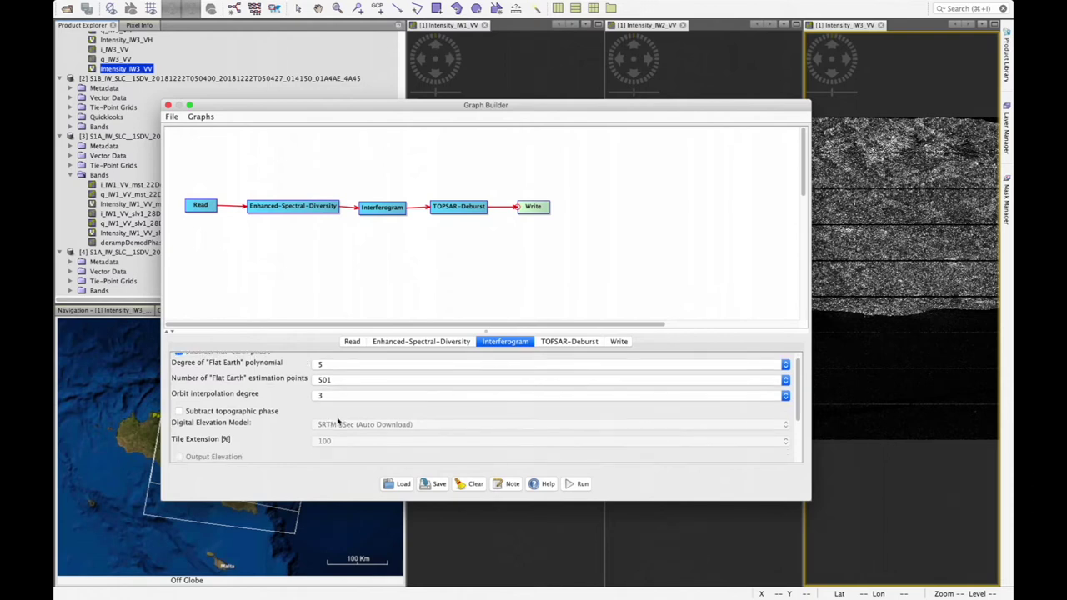
drag(798, 380, 794, 426)
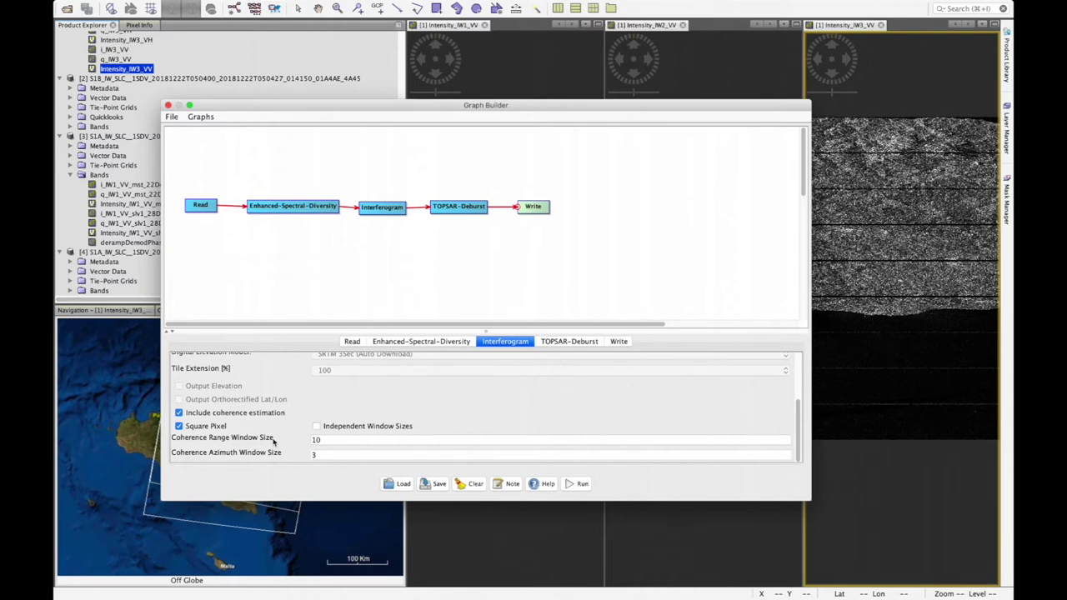
double_click(324, 442)
text(20)
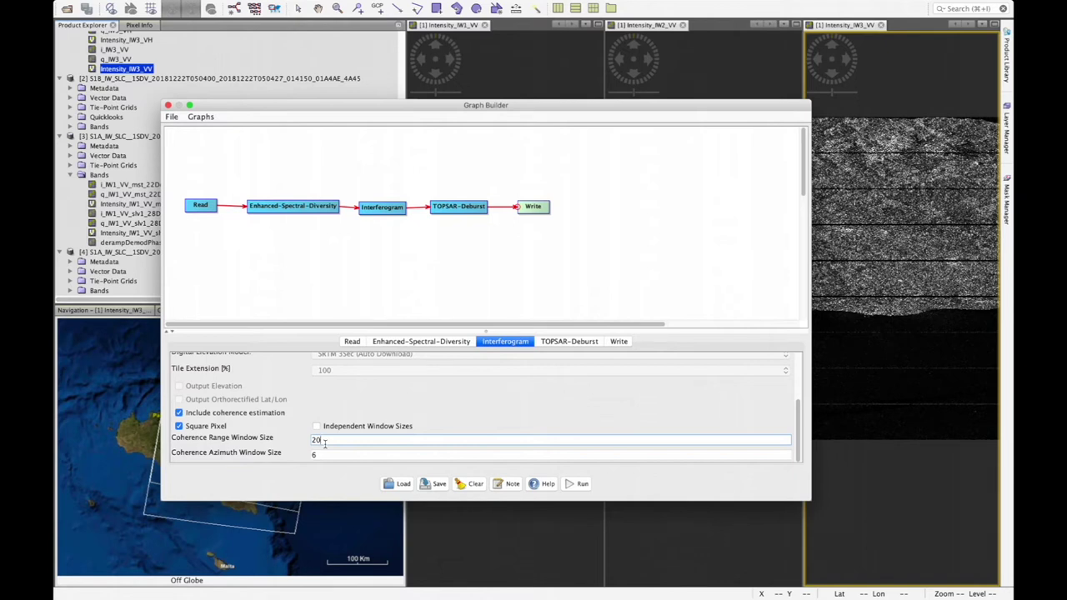
click(568, 342)
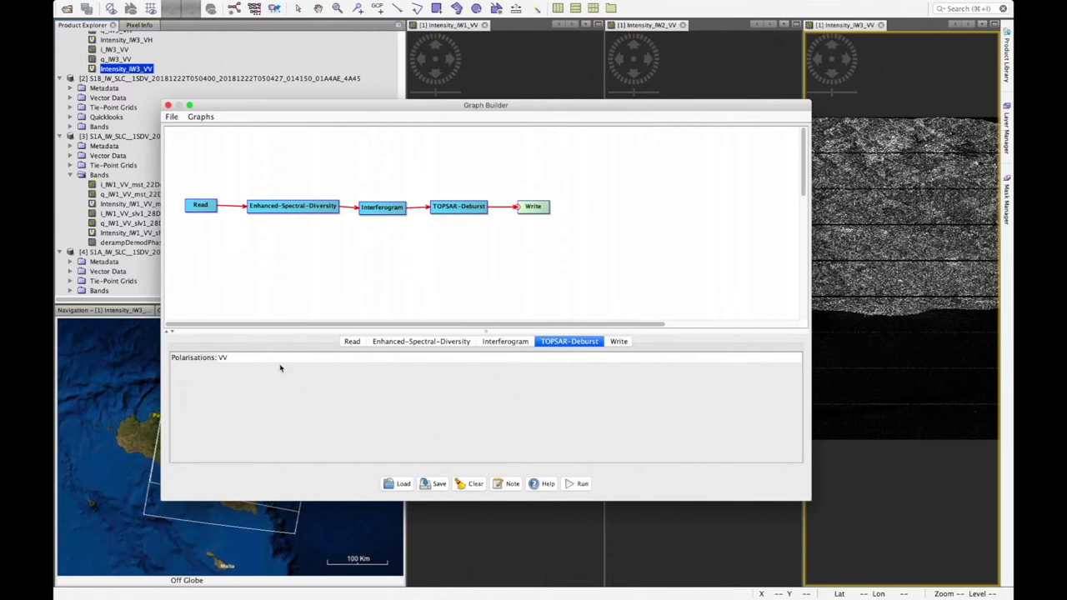
Step: Check the Write output: BEAM-DIMAP product ending Ifg_Deb in the Mount_Etna Processing folder
click(620, 342)
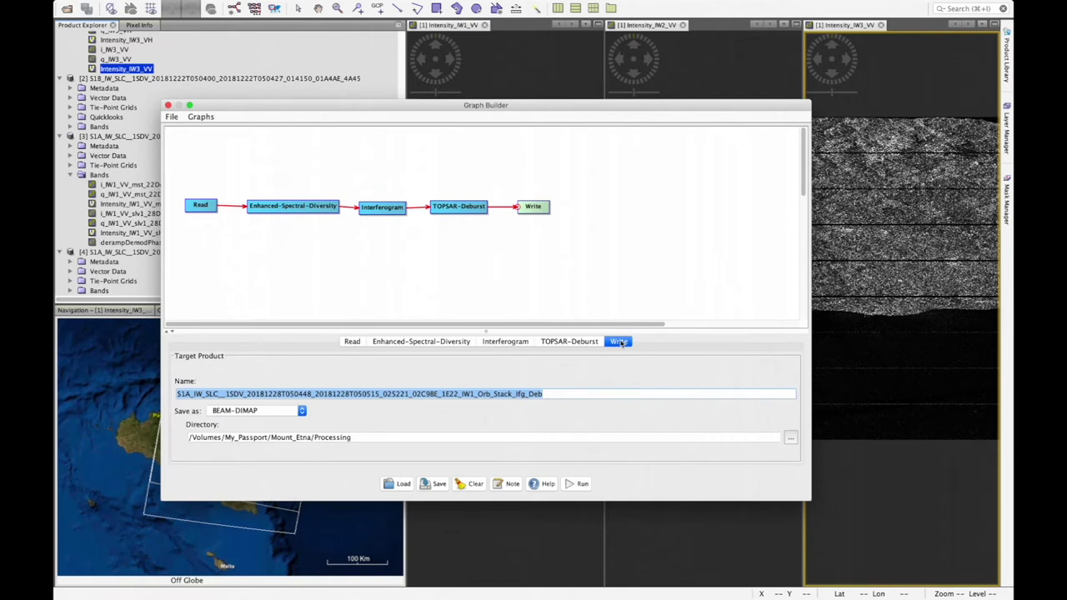
click(518, 394)
drag(516, 394, 548, 394)
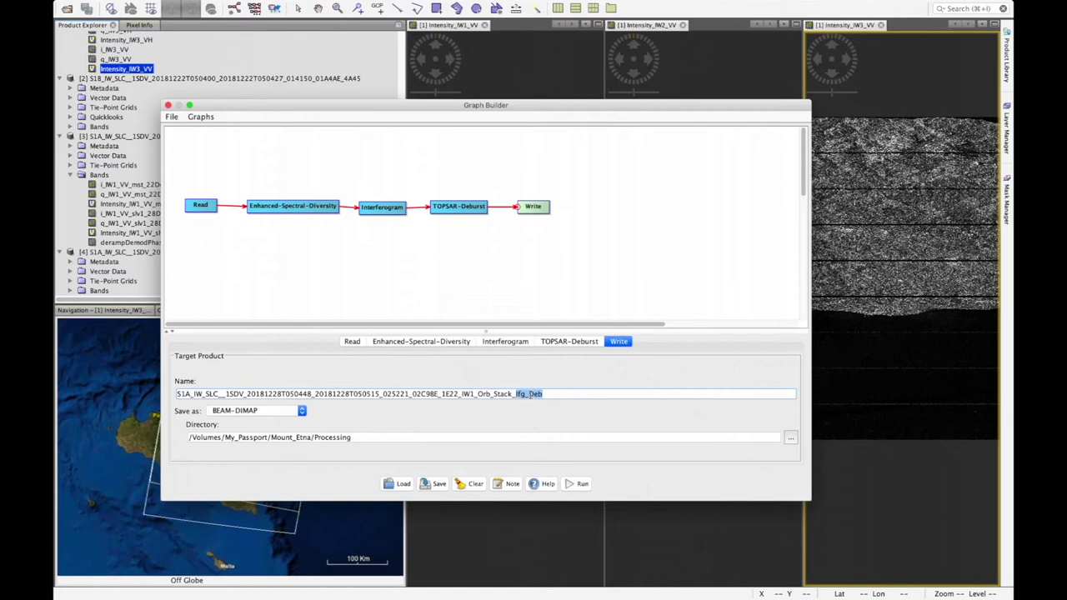
click(556, 395)
click(171, 117)
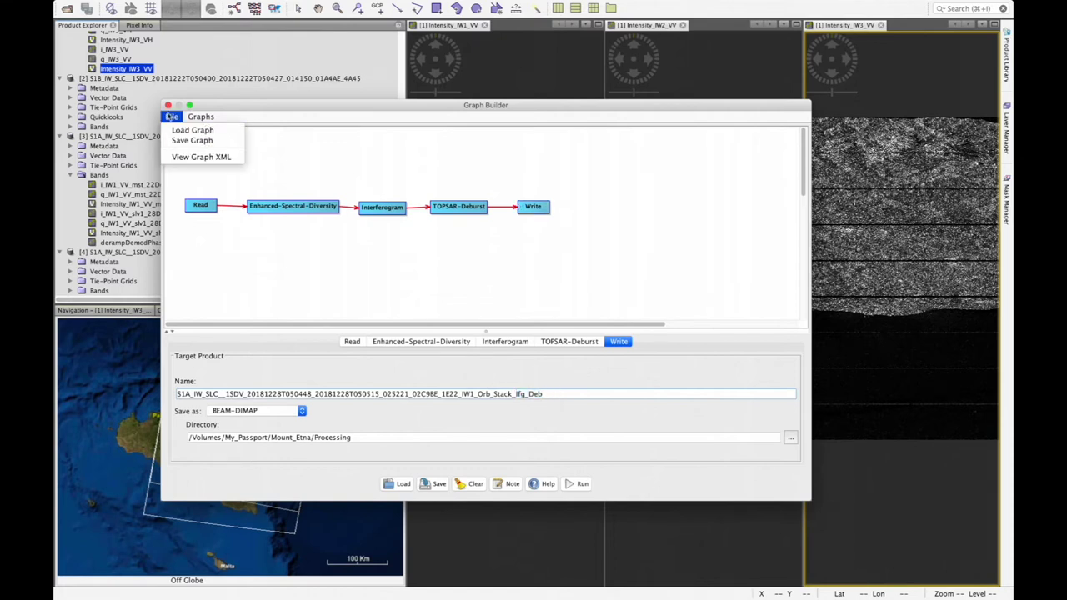
Step: Save the graph as Graph_2.xml and run it to completion in about 16.9 minutes
click(191, 140)
double_click(508, 213)
text(Graph_2)
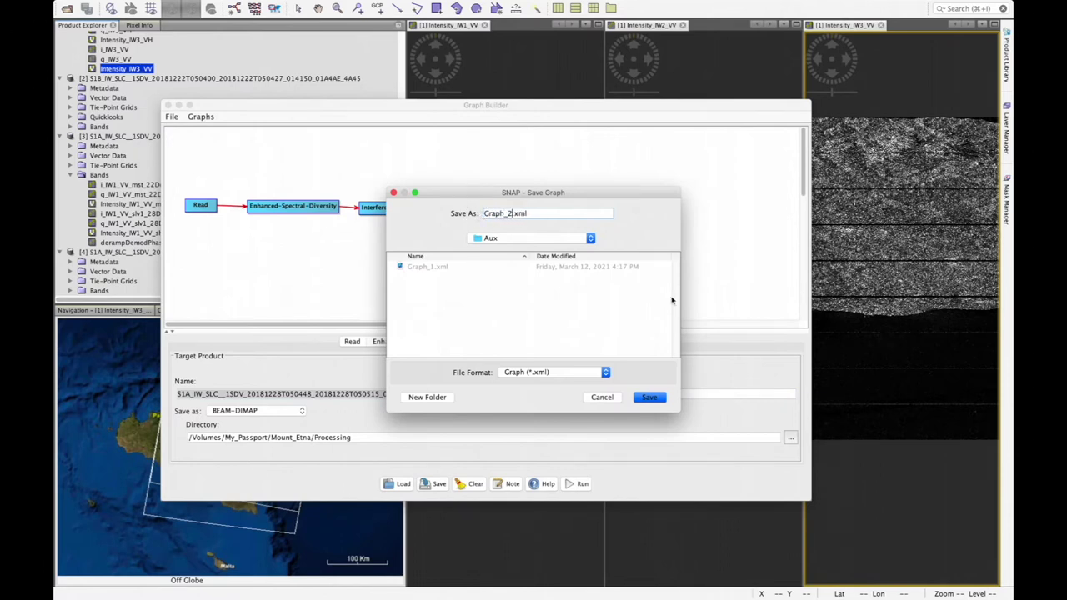
click(655, 398)
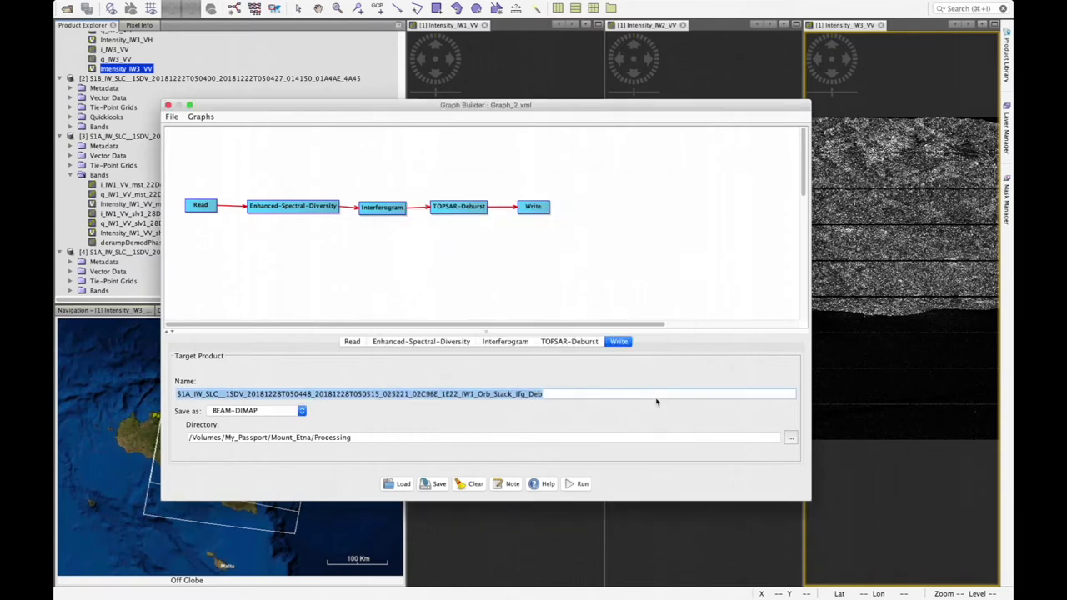
click(577, 483)
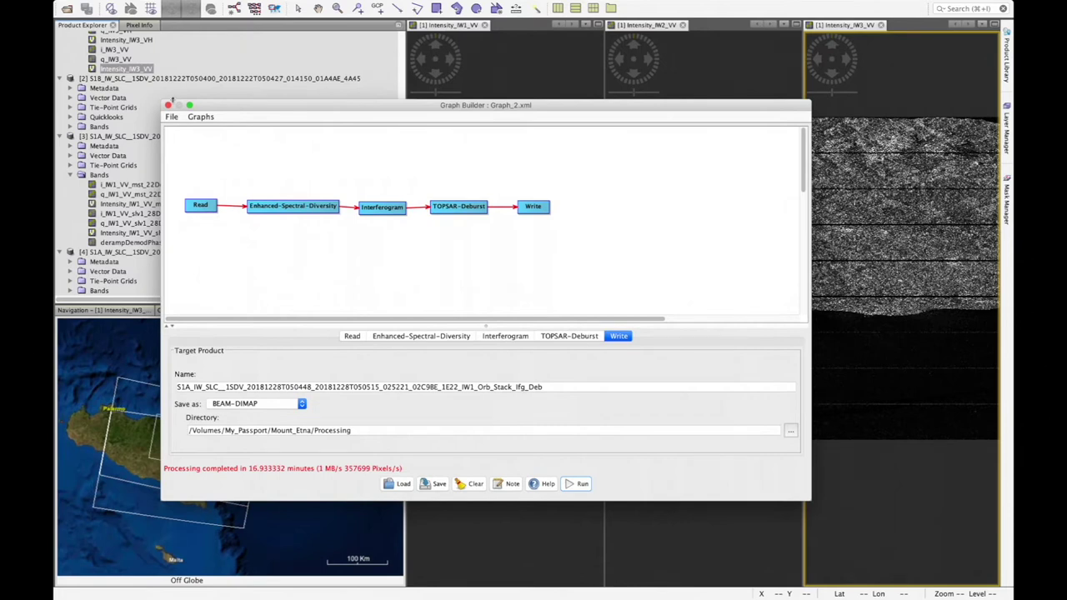
Step: Close Graph Builder and open product [5]'s Phase_ifg_IW1_VV_22Dec2018_28Dec2018 band as an image
click(168, 106)
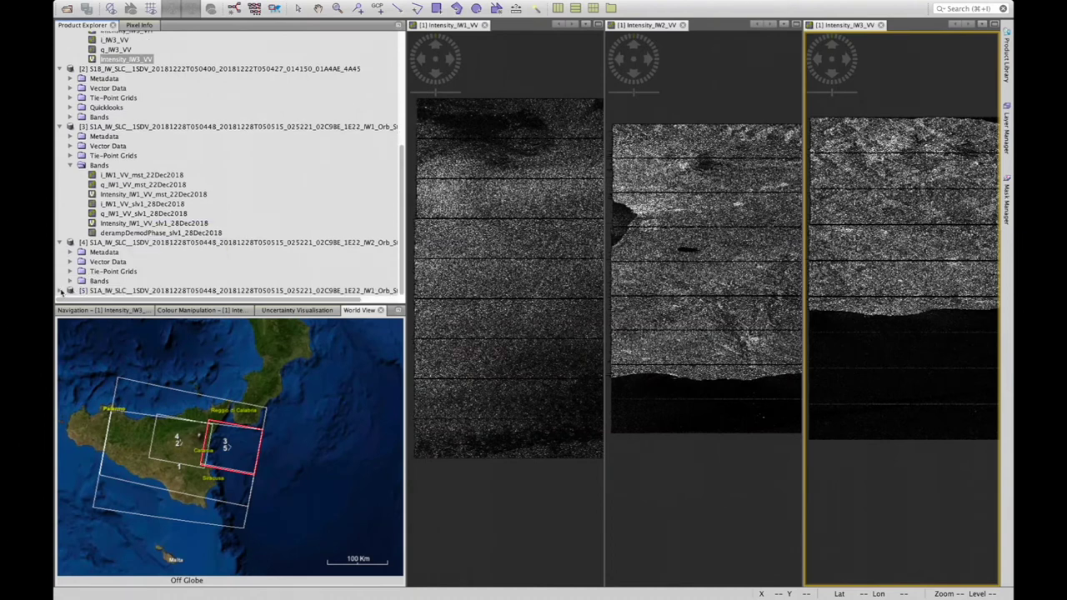
click(60, 291)
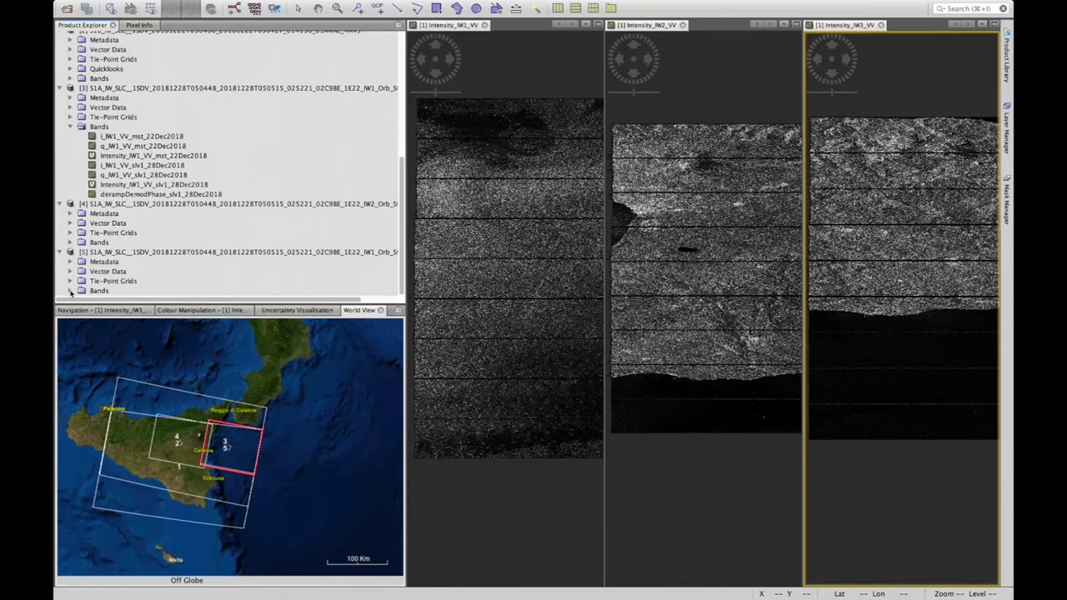
click(71, 291)
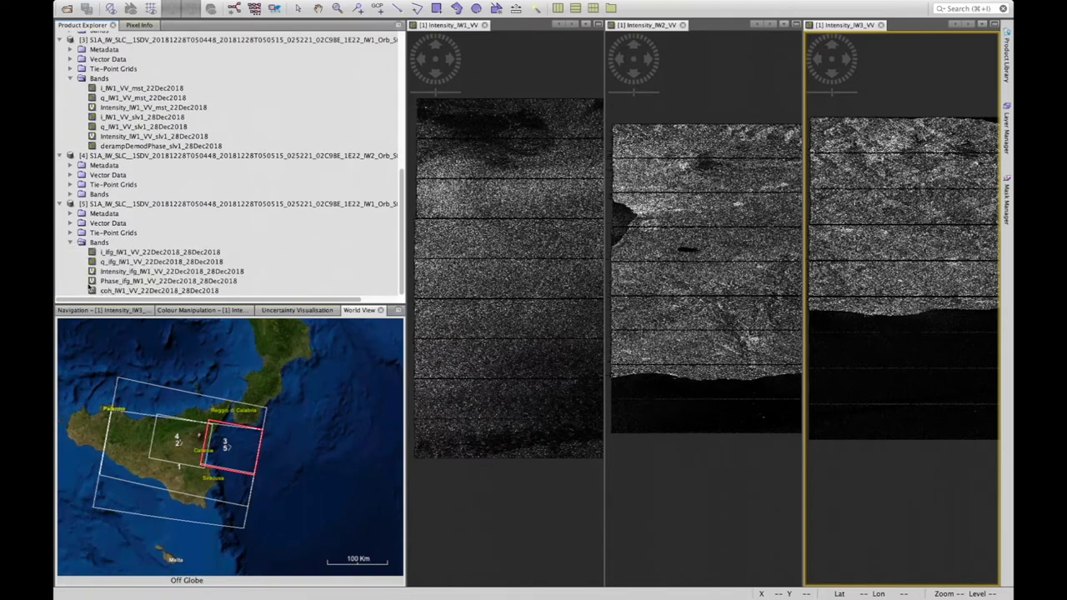
double_click(108, 283)
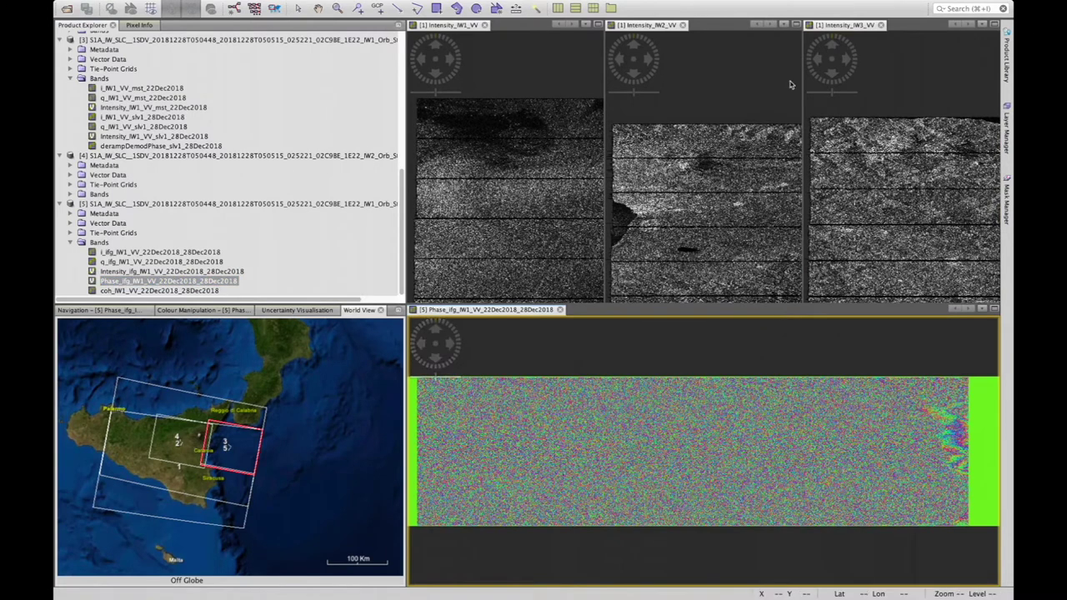
Step: Close the Intensity IW2, IW3 and IW1 views, then the Phase_ifg view
click(683, 25)
click(697, 25)
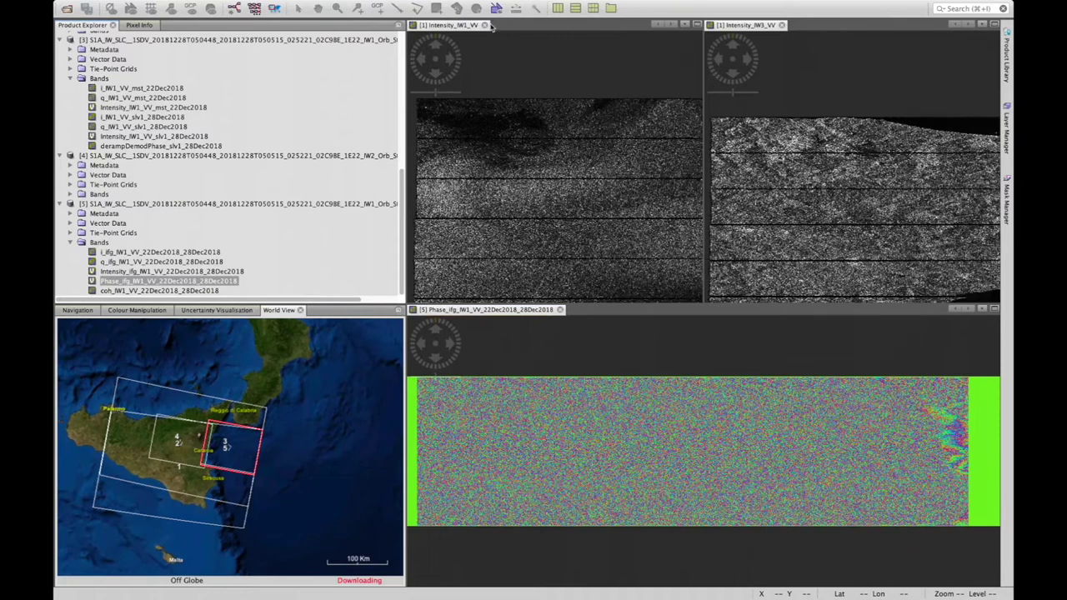
click(486, 25)
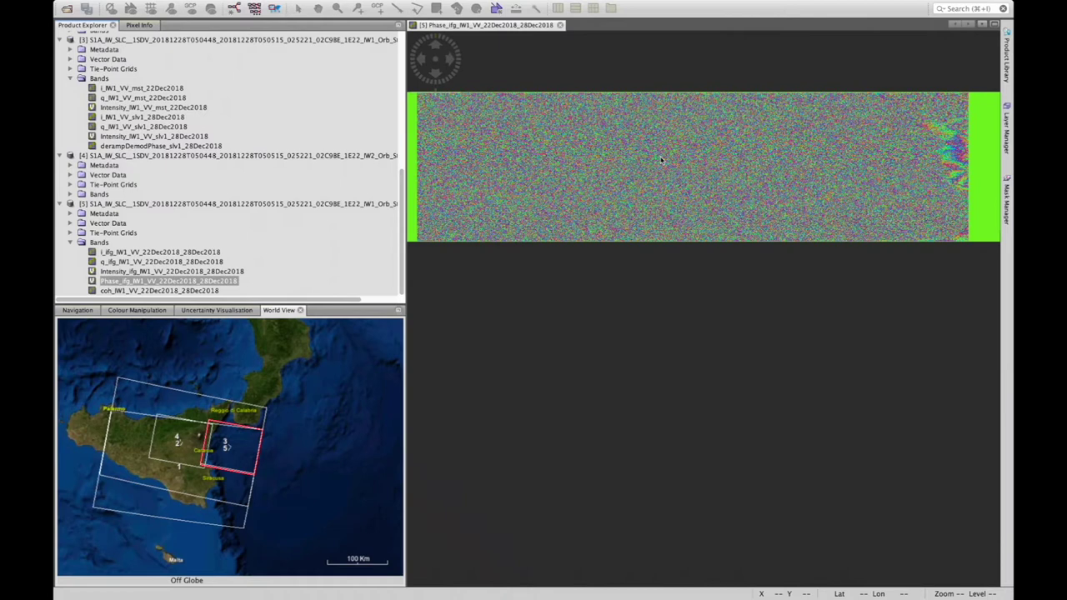
click(561, 26)
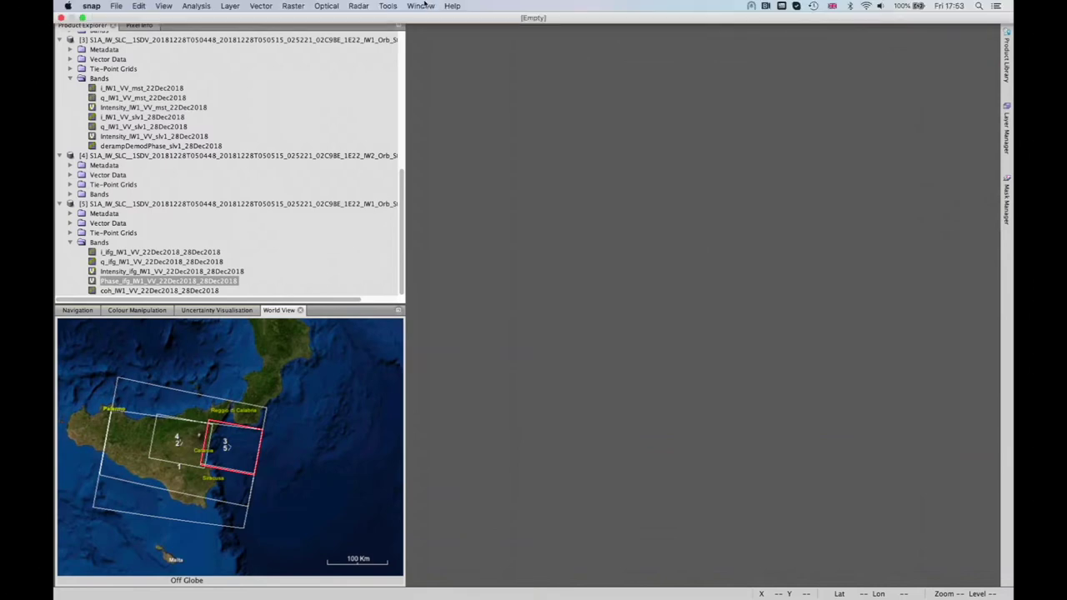
Step: Load Graph_2.xml into the Graph Builder
click(389, 5)
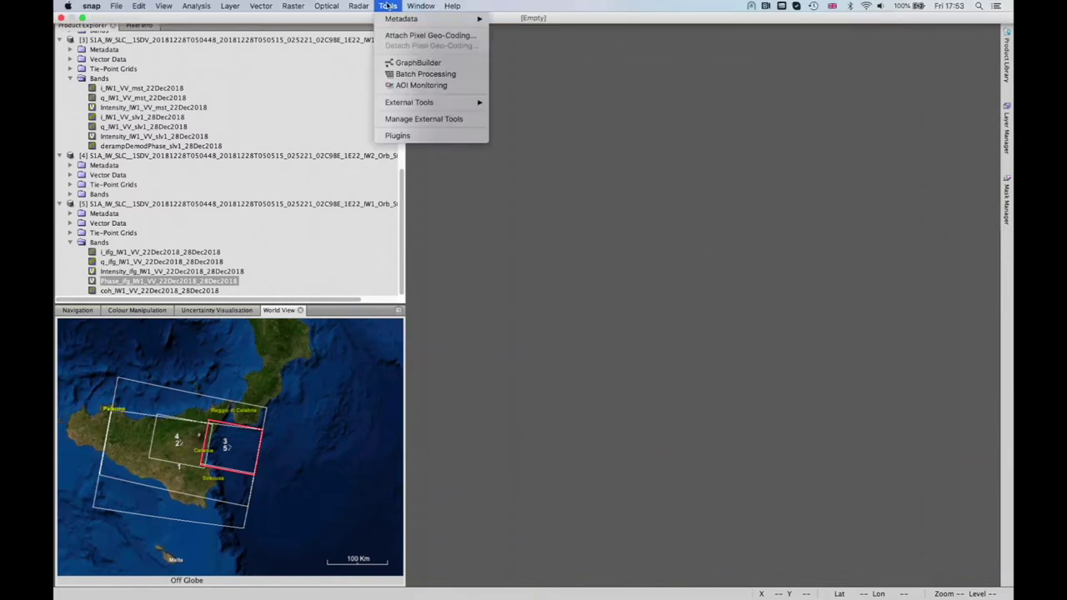
click(426, 62)
click(371, 117)
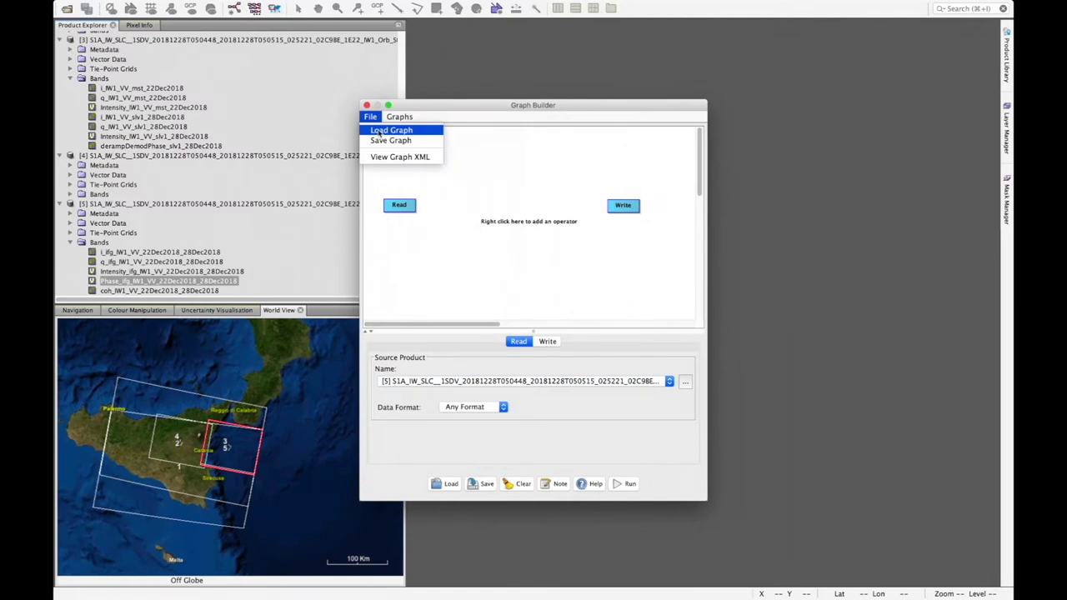
click(380, 131)
click(131, 260)
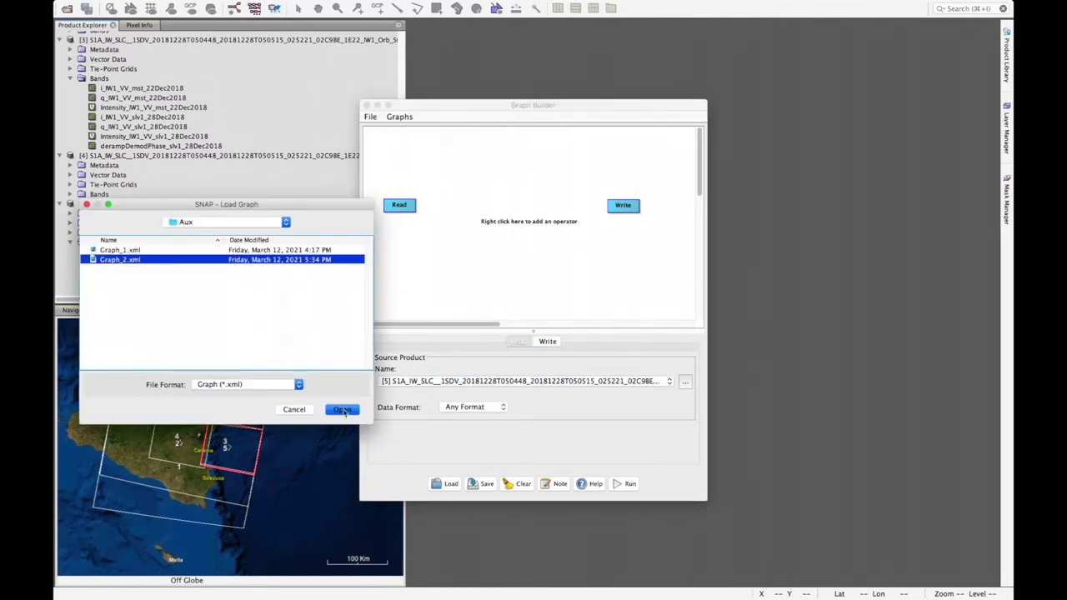
click(343, 410)
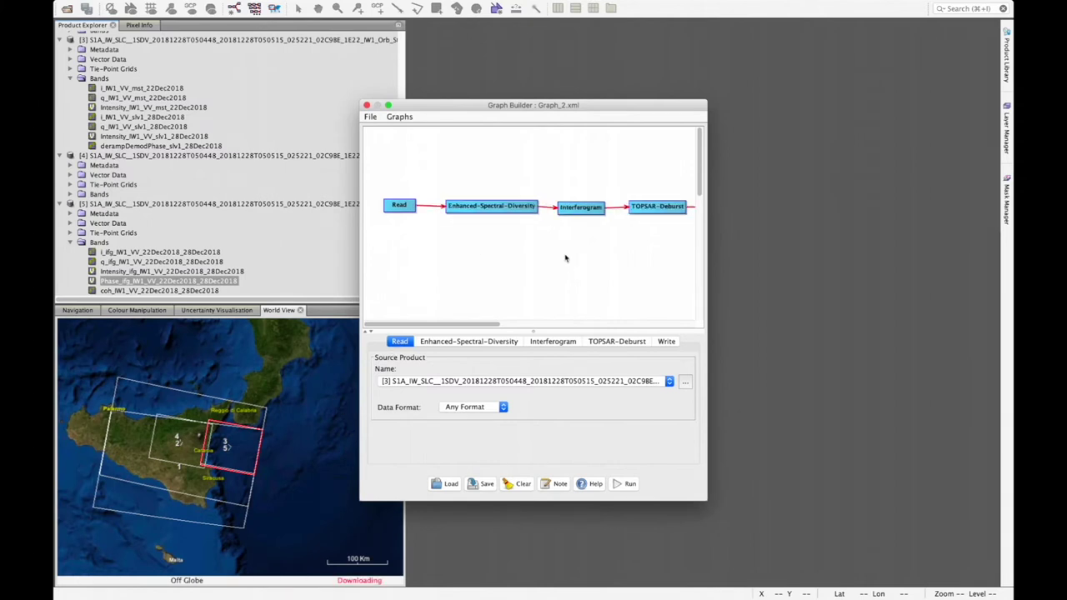
Step: Switch the graph's source to product [4], rename the output from IW1 to IW2, and run it
click(482, 382)
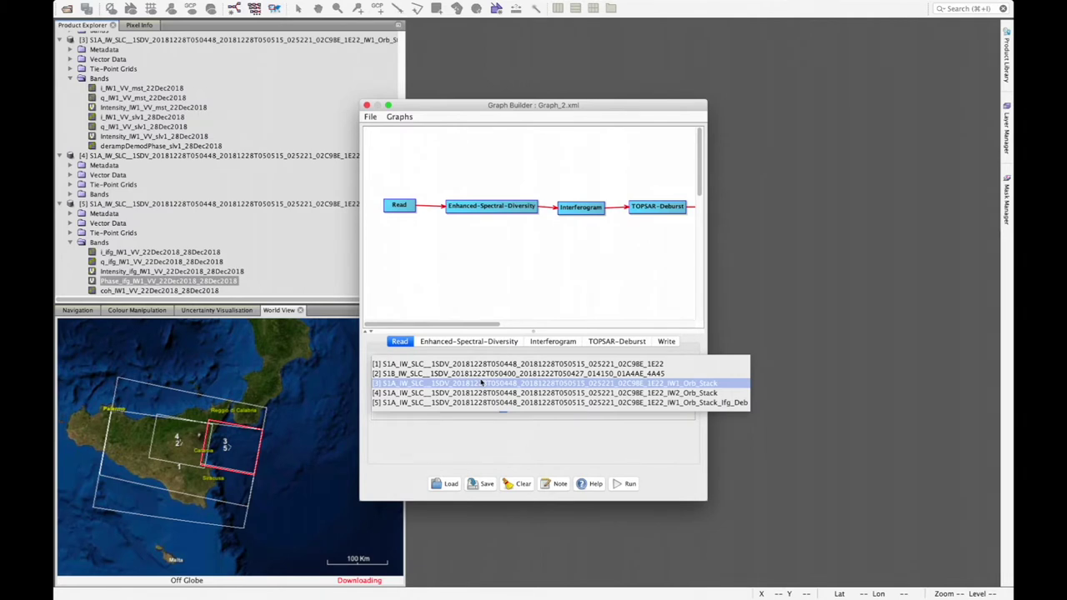
click(473, 393)
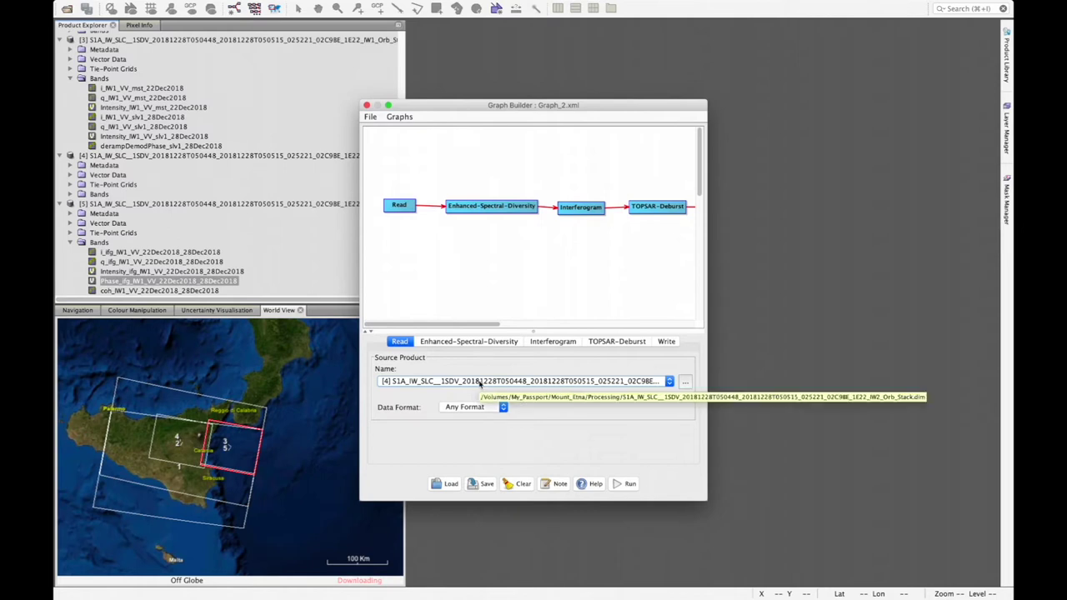
click(667, 342)
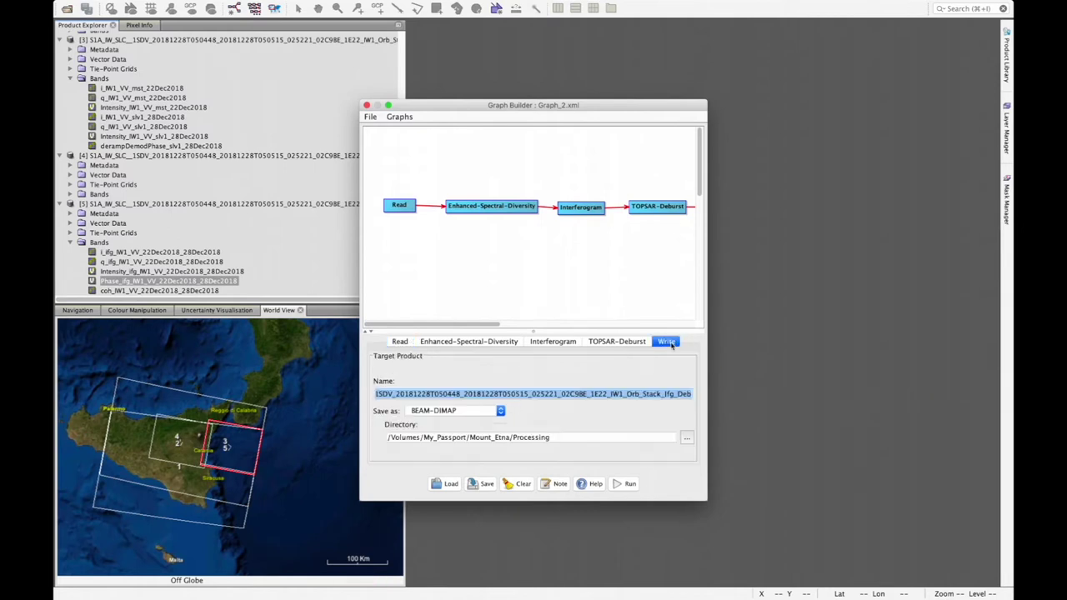
click(626, 394)
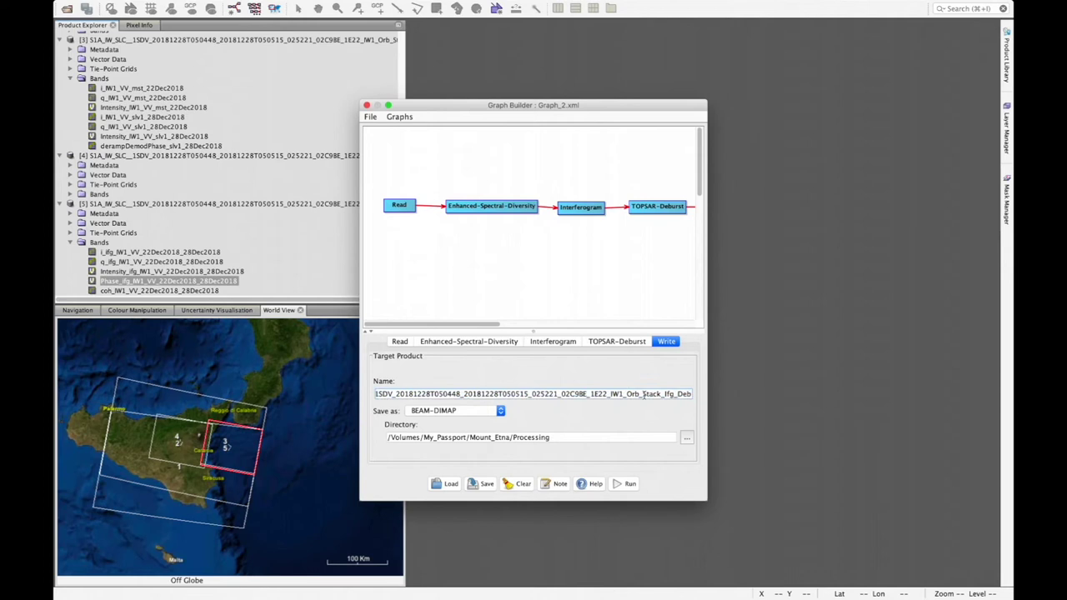
key(BackSpace)
text(2)
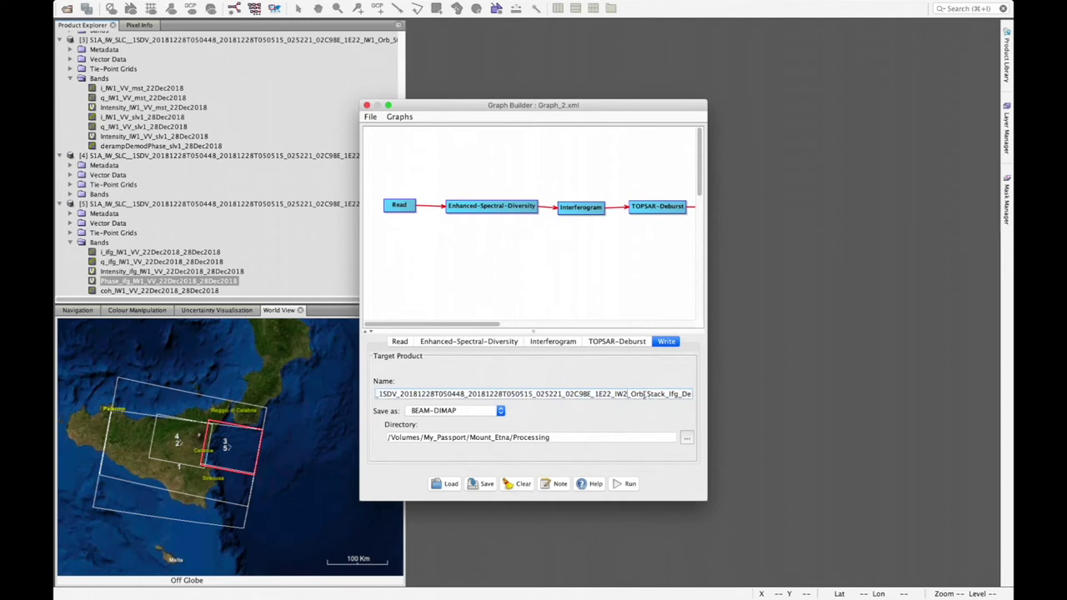
click(628, 484)
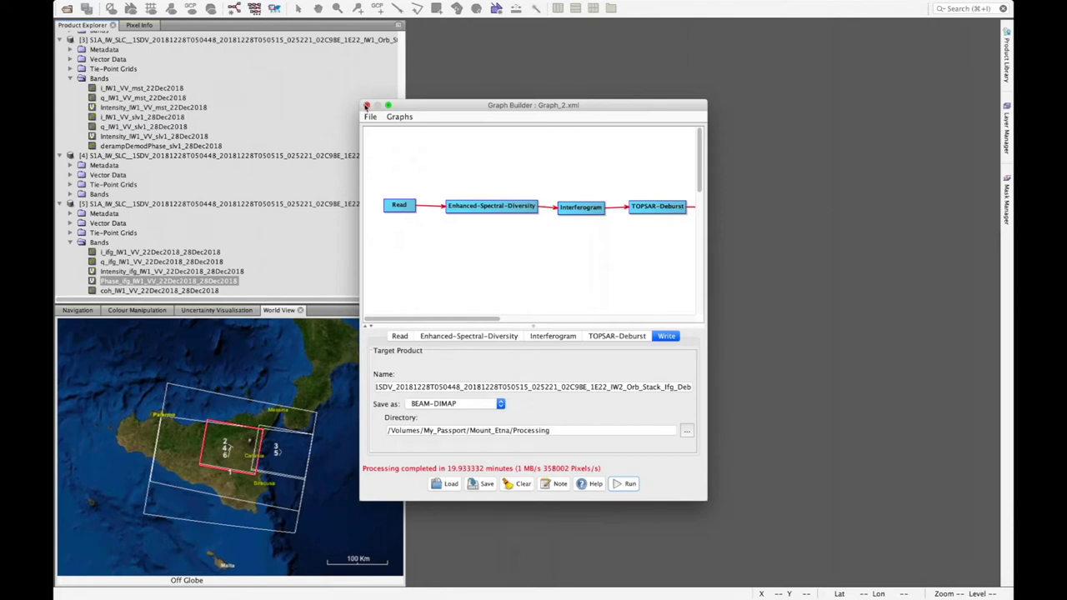
Step: Close the Graph Builder once the IW2 run completes (about 19.9 minutes)
click(366, 106)
Step: Expand product [6]'s Bands folder and display the Phase_ifg_IW2_VV_22Dec2018_28Dec2018 band
scroll(162, 247, down, 1)
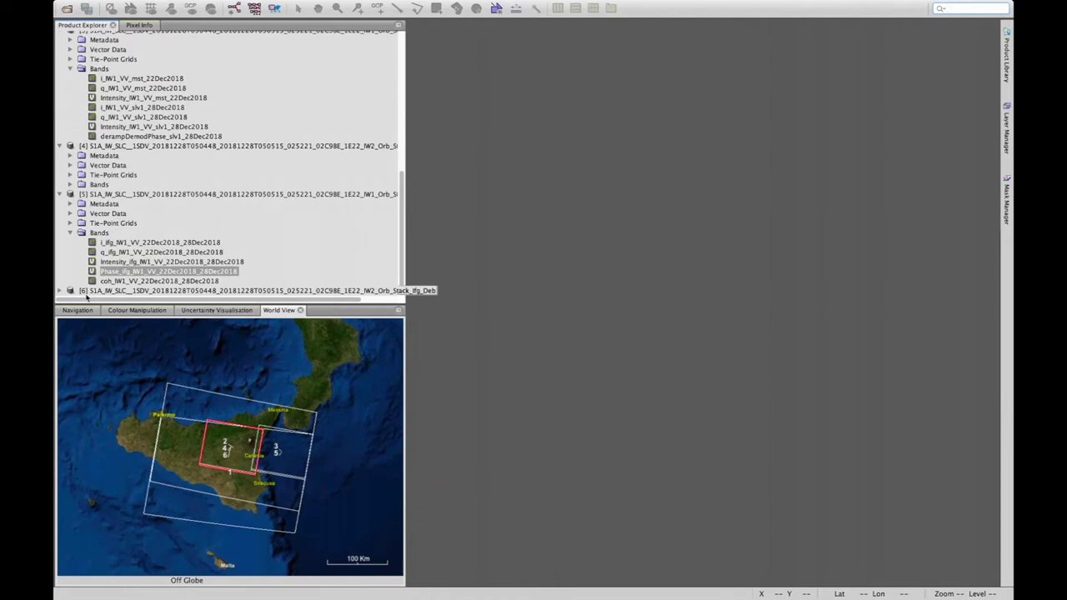
click(60, 291)
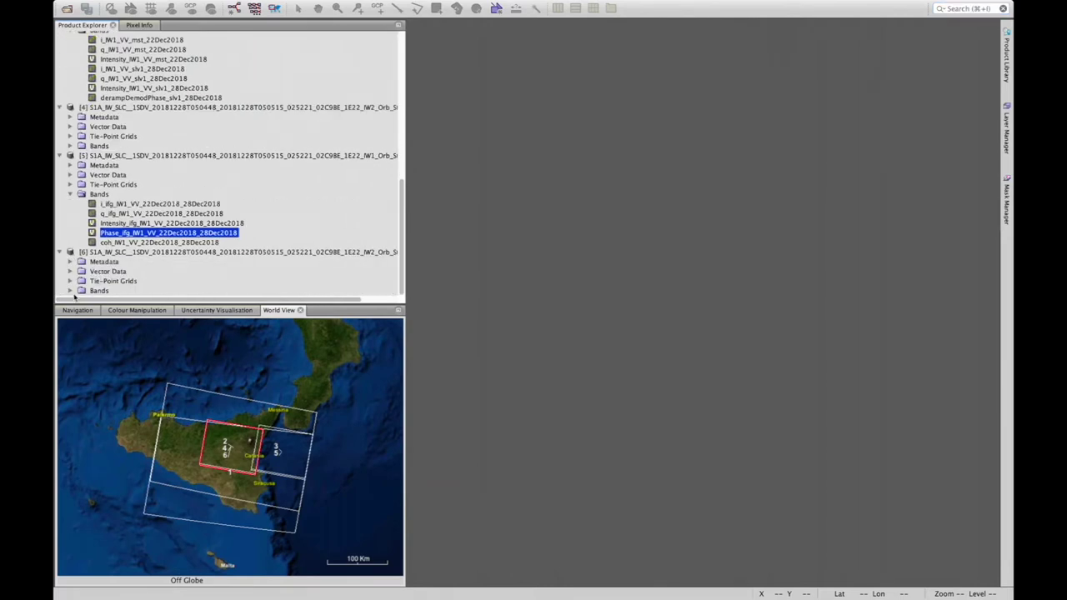
click(71, 291)
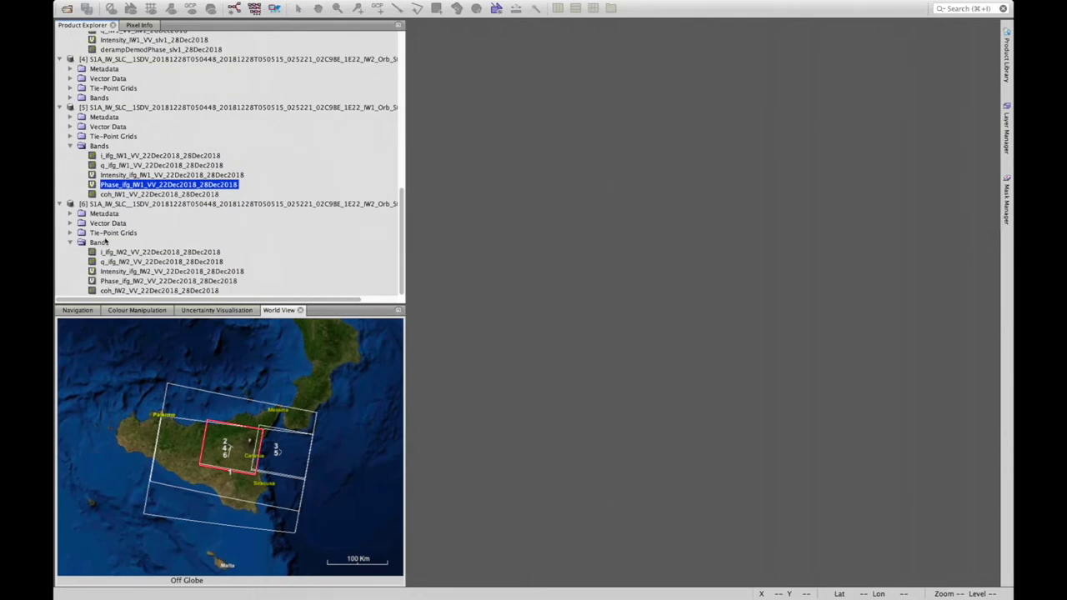
double_click(119, 282)
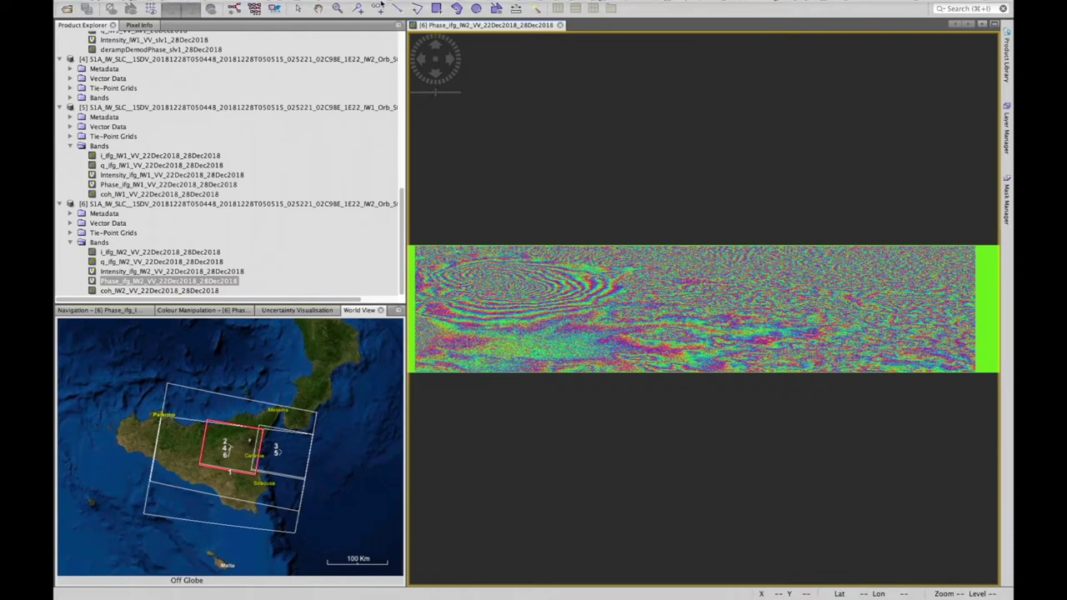
Step: Open a new Graph Builder, widen its window, and delete the default Write node
click(389, 5)
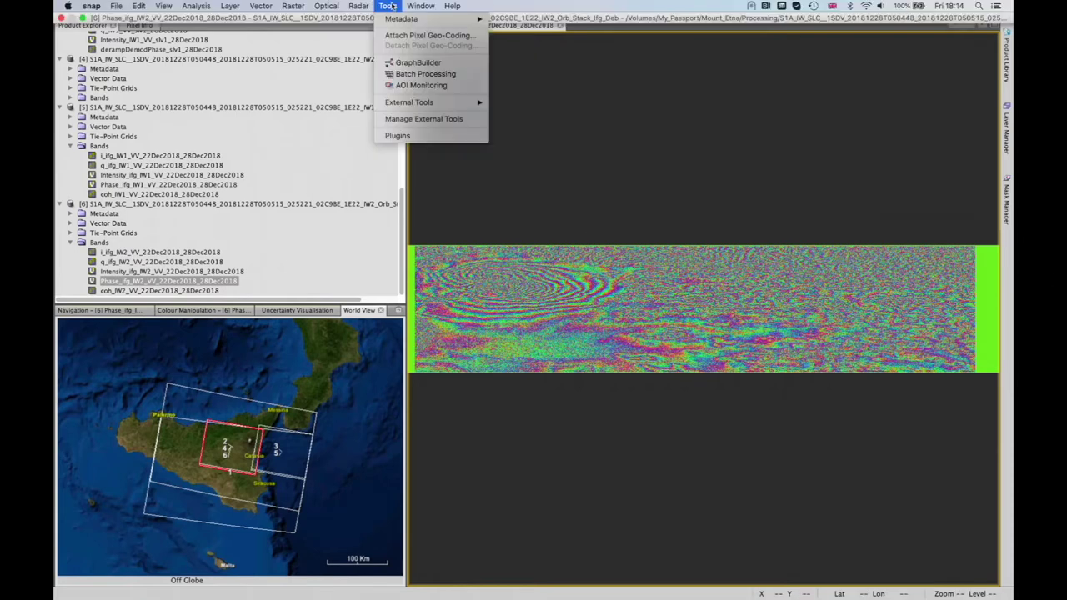
click(417, 62)
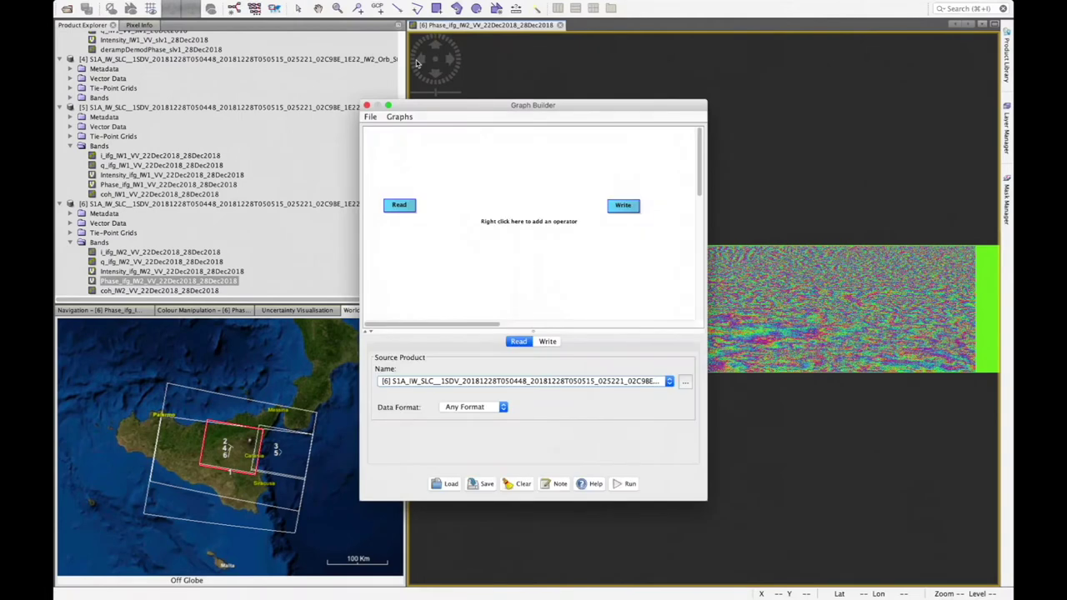
drag(359, 199, 175, 200)
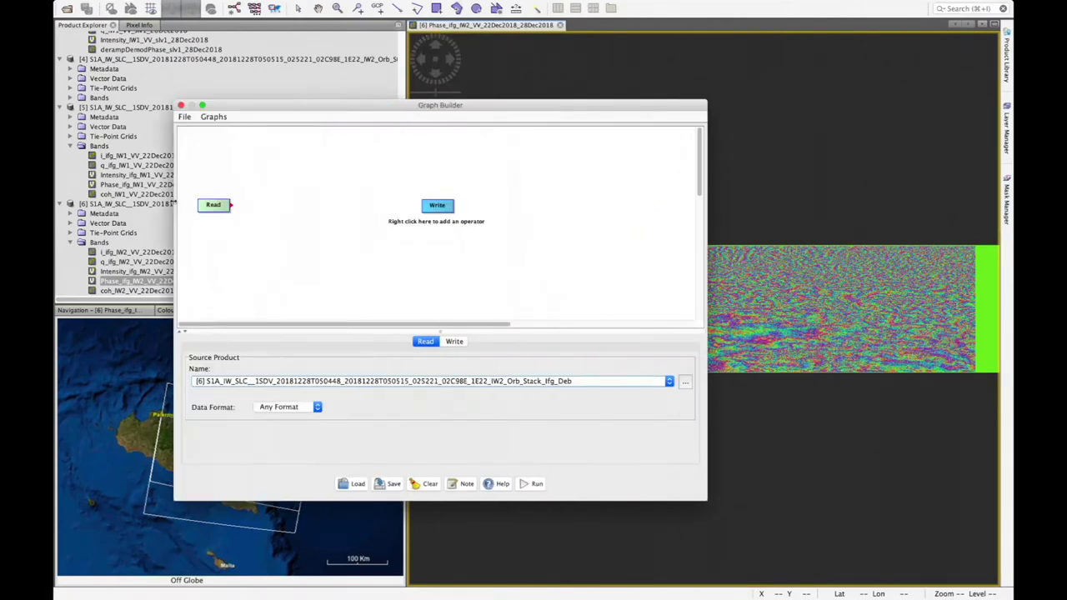
right_click(443, 207)
click(471, 222)
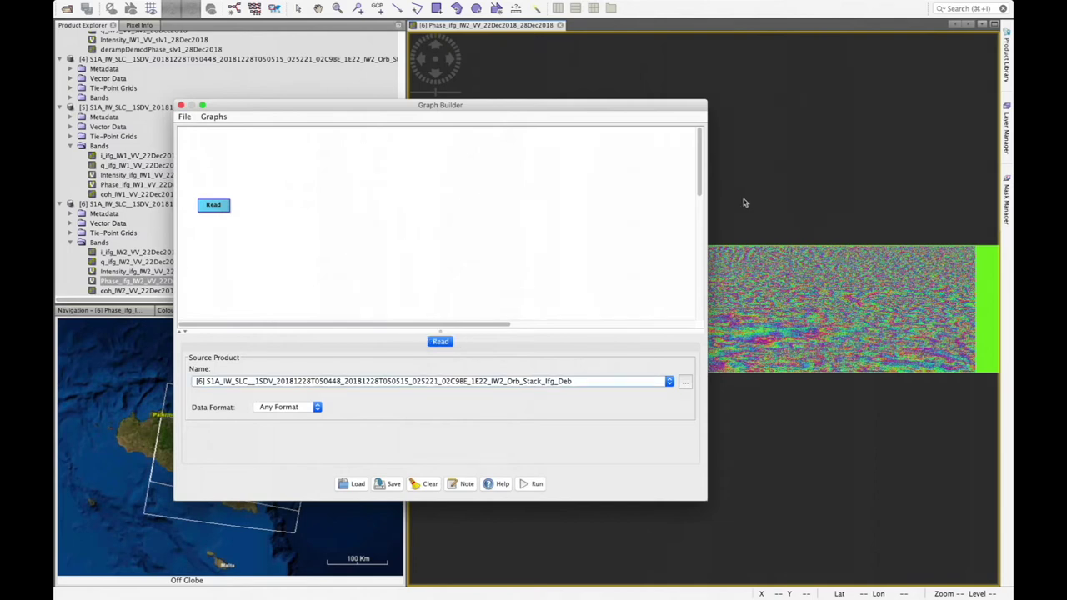
drag(706, 210, 773, 209)
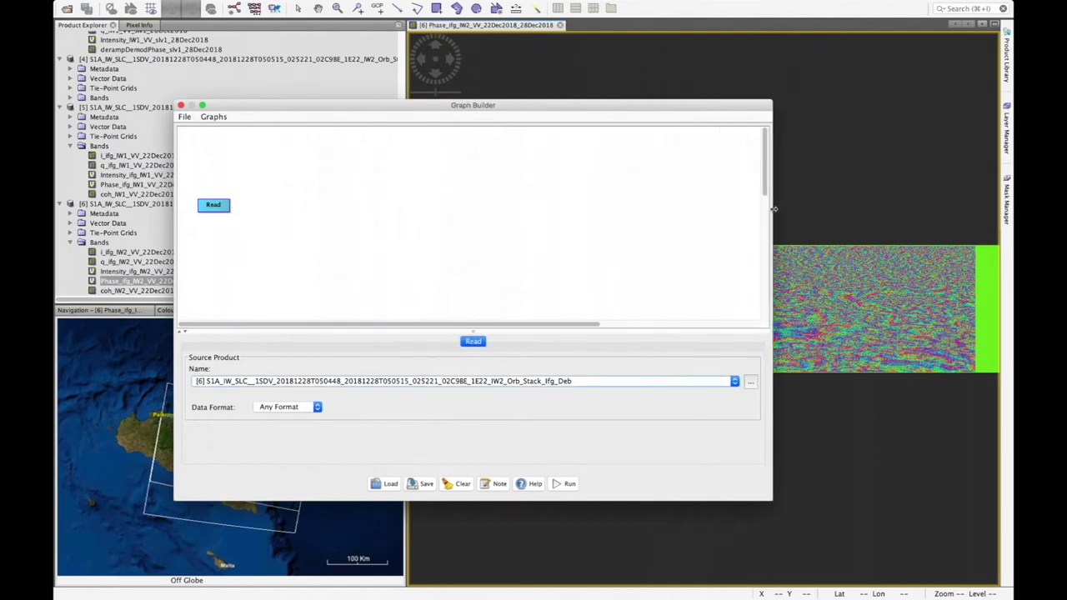
Step: Add a second Read node and a TOPSAR-Merge node to the graph
right_click(203, 240)
mouse_move(251, 243)
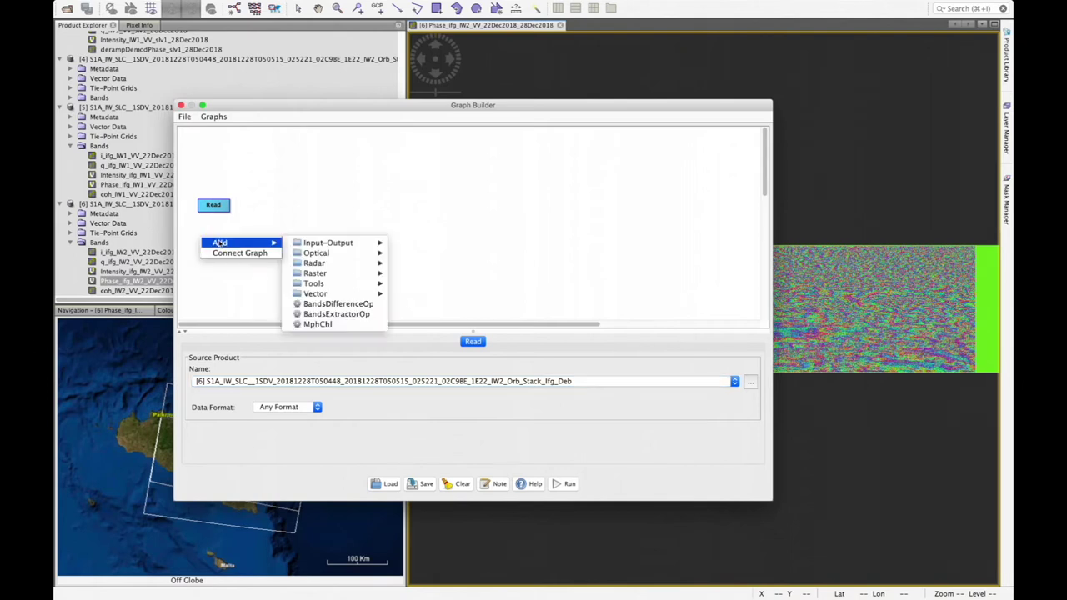
mouse_move(336, 243)
click(419, 263)
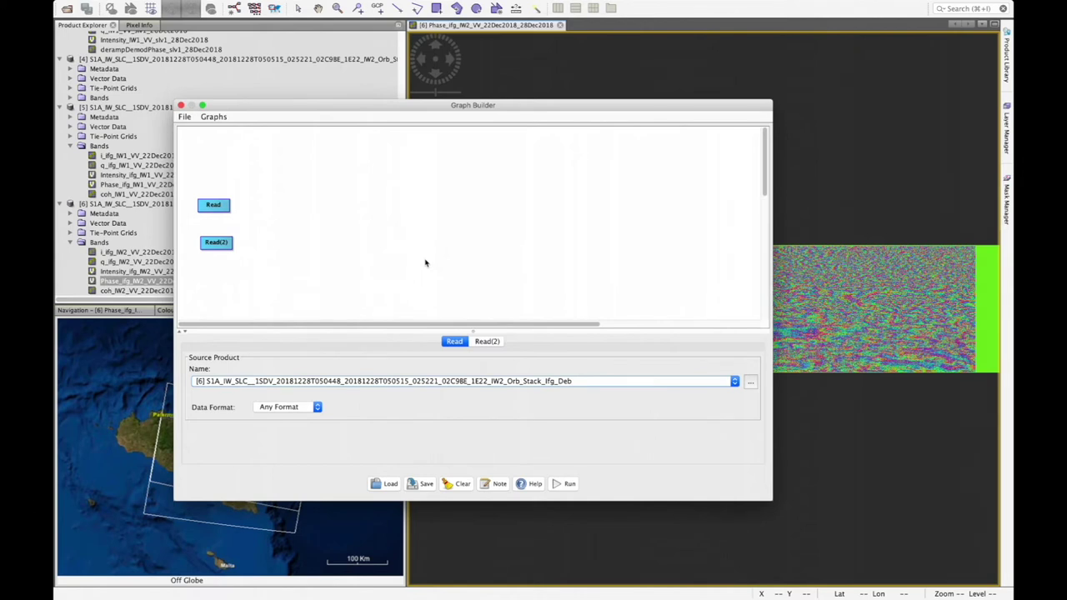
right_click(263, 224)
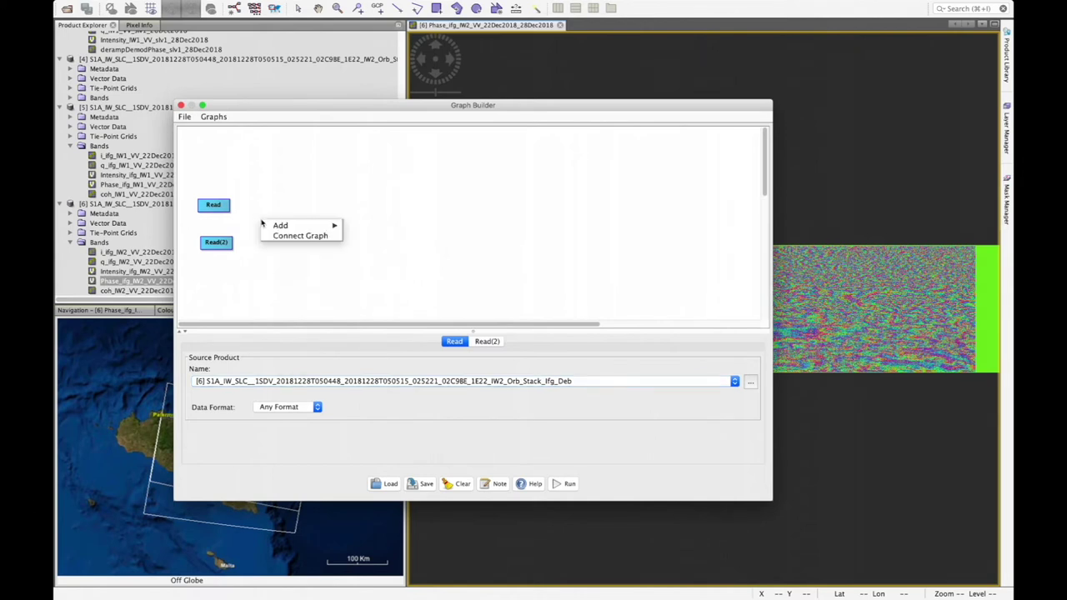
mouse_move(277, 227)
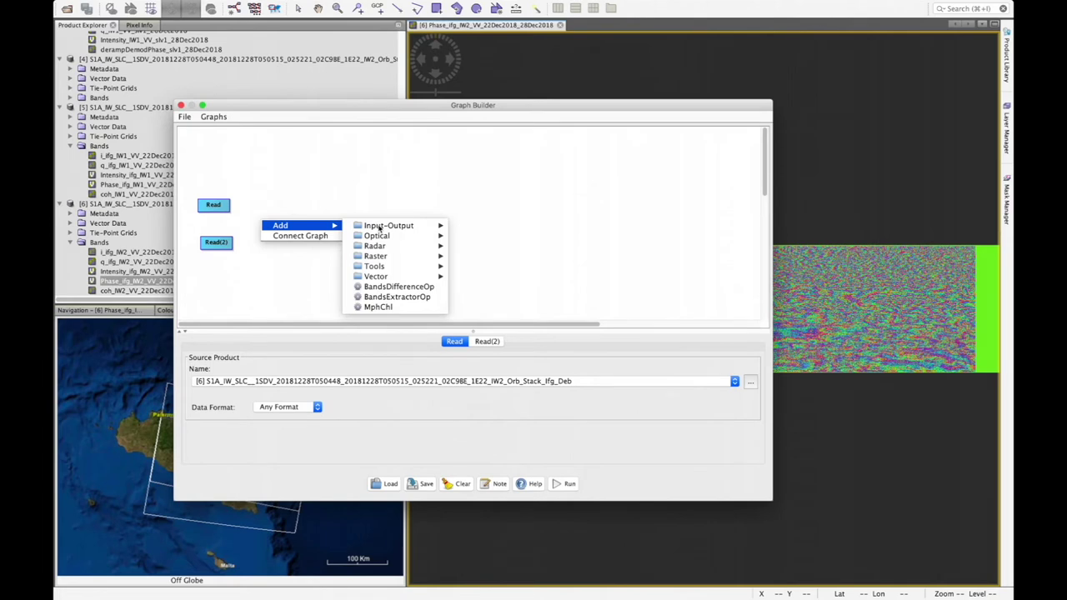
mouse_move(392, 246)
mouse_move(481, 248)
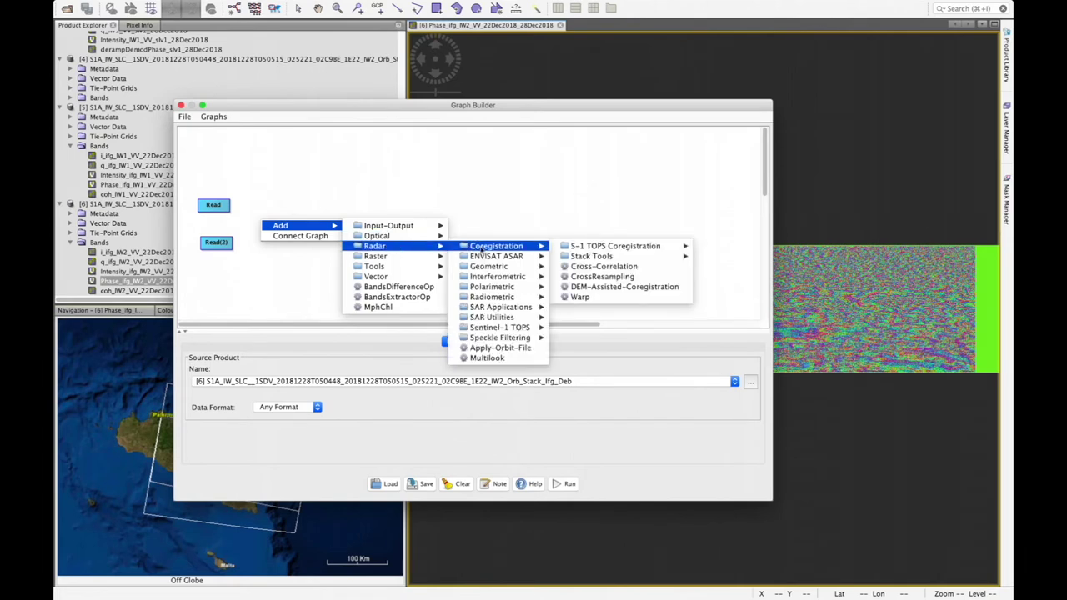
mouse_move(492, 332)
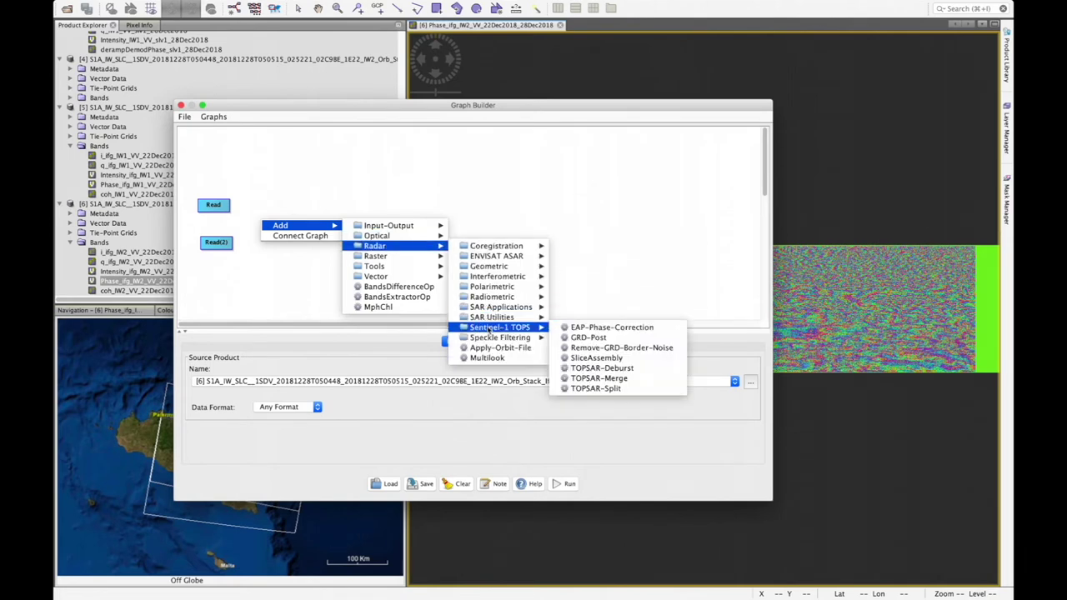
click(592, 378)
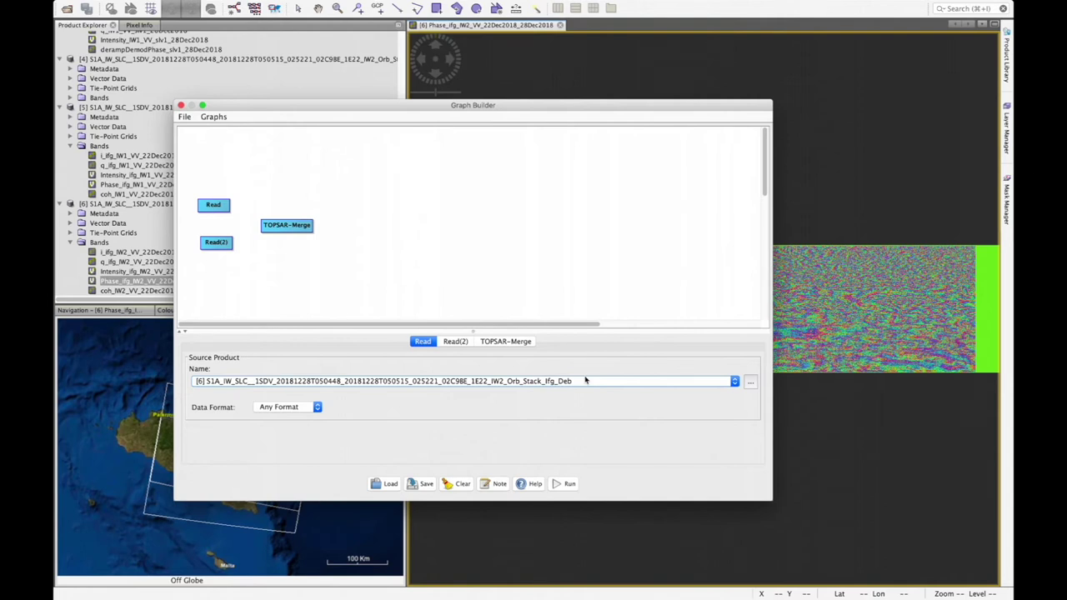
Step: Add a TopoPhaseRemoval node from Radar > Interferometric > Products
right_click(340, 223)
mouse_move(359, 225)
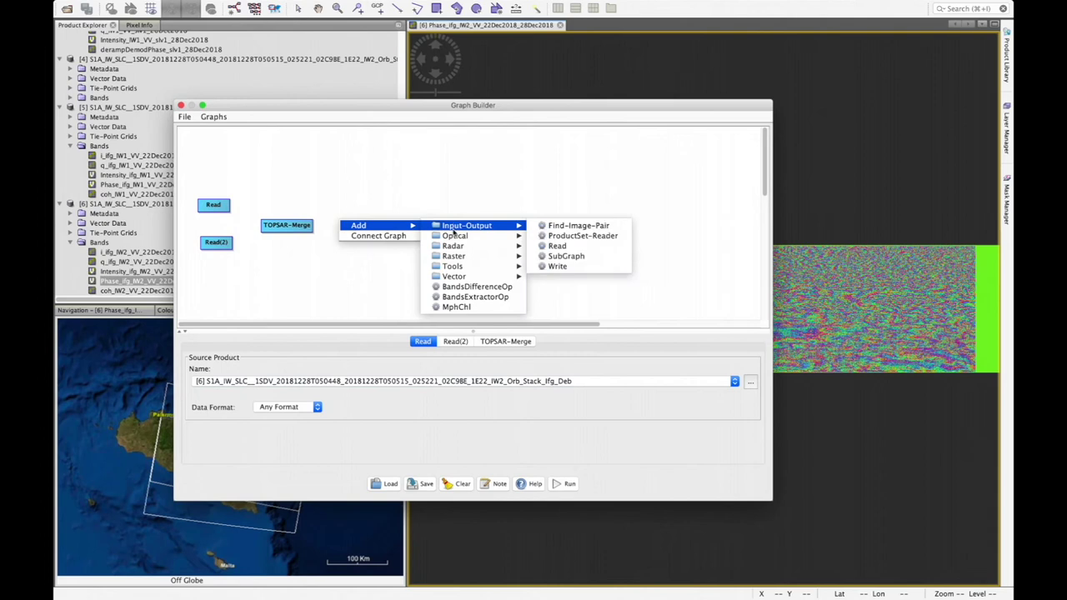
mouse_move(449, 247)
mouse_move(582, 260)
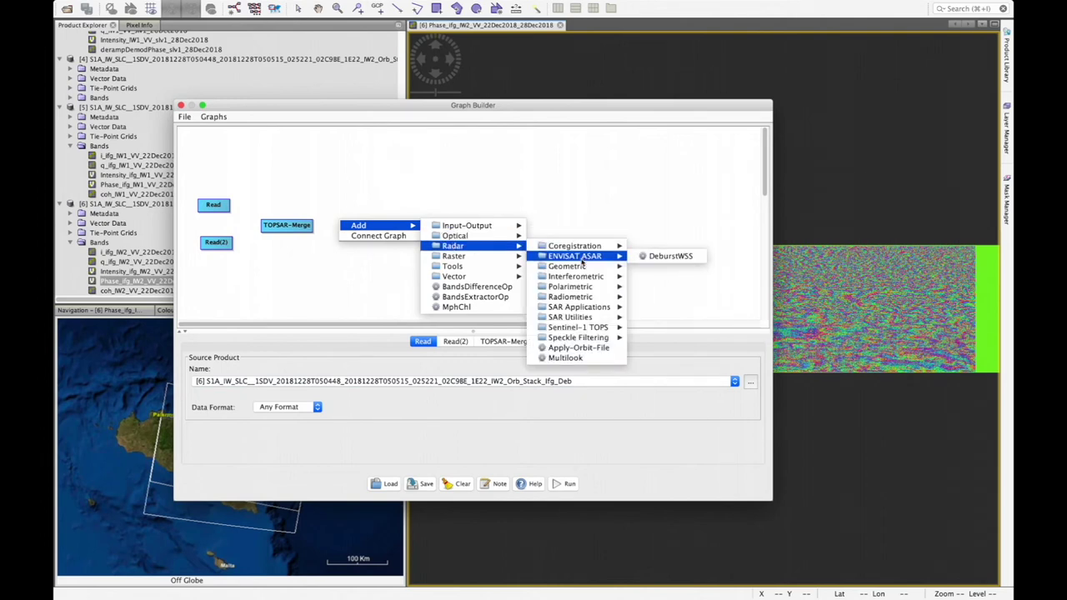
mouse_move(658, 286)
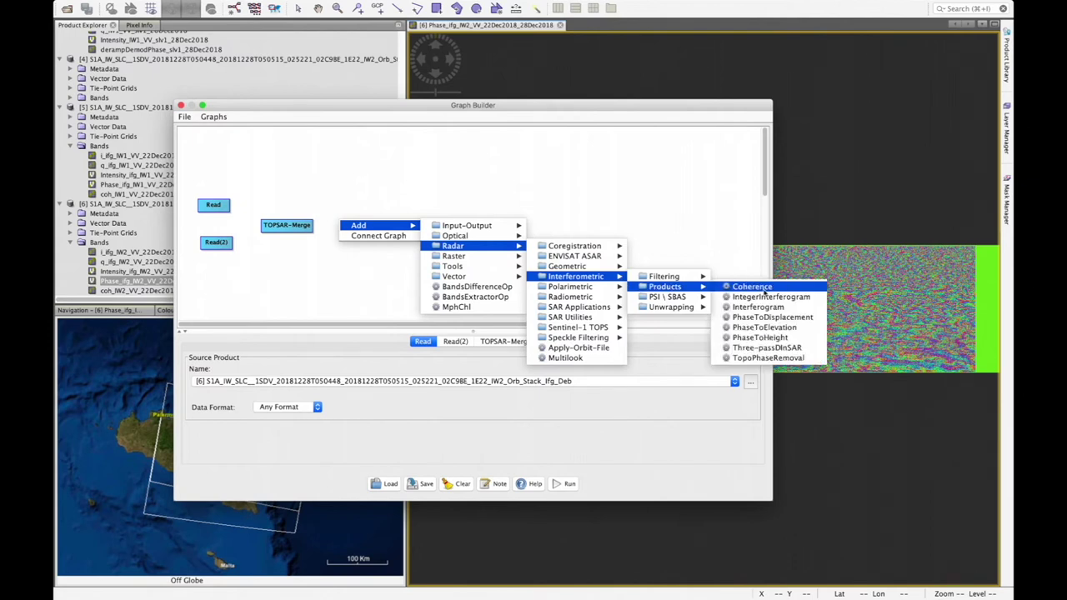
click(765, 358)
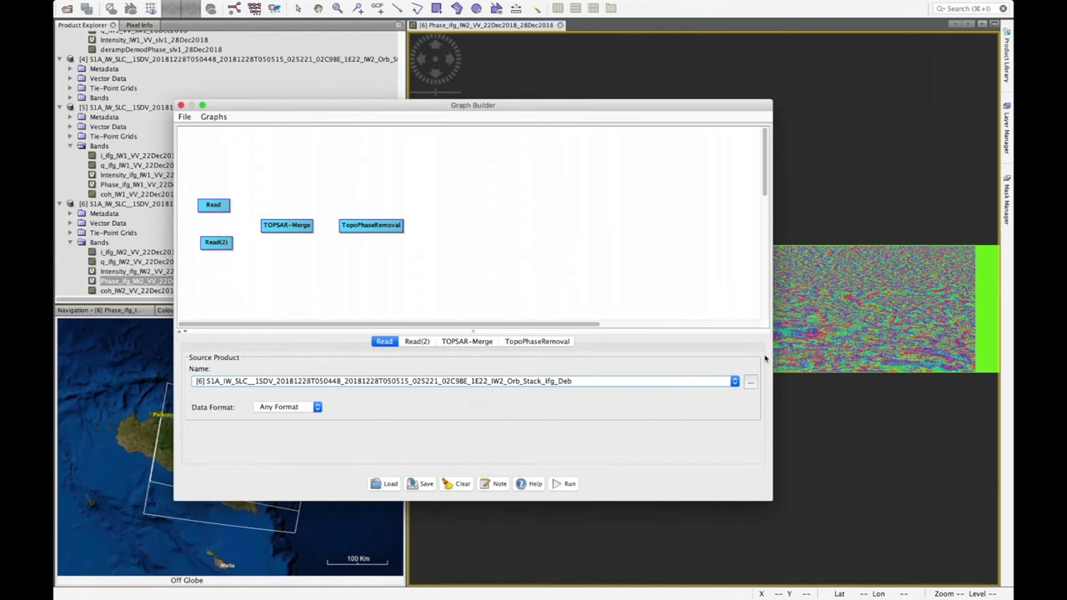
Step: Add Multilook and GoldsteinPhaseFiltering nodes to the graph
right_click(432, 222)
mouse_move(448, 226)
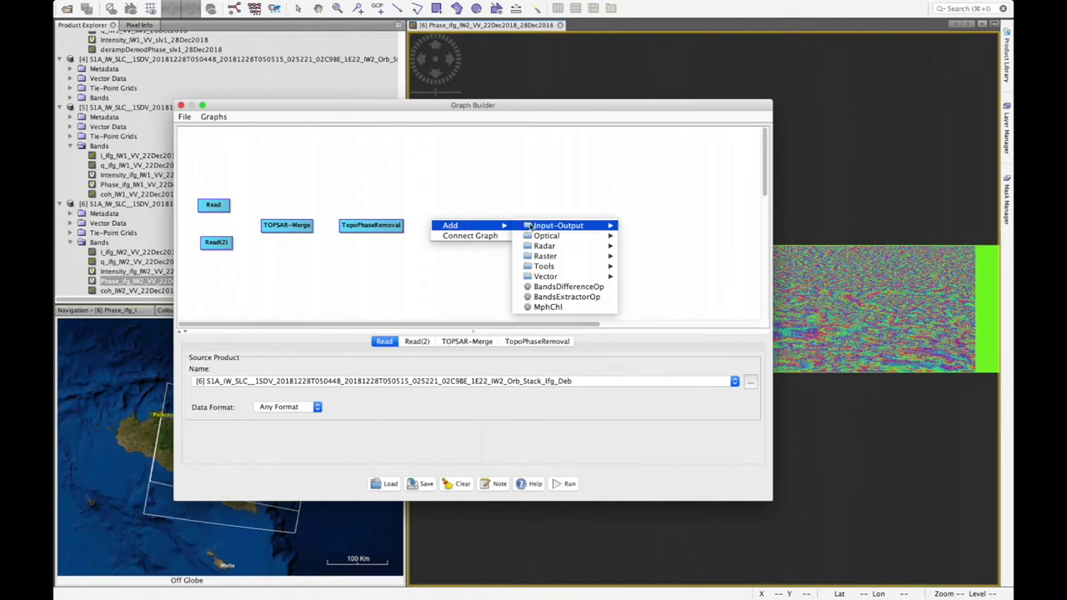
mouse_move(546, 246)
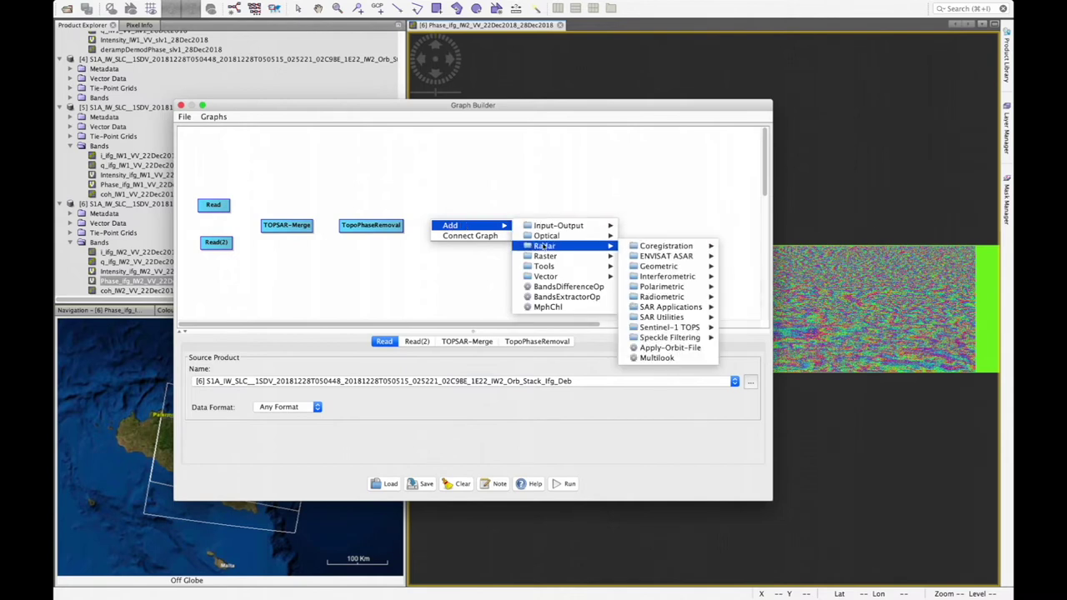
click(657, 358)
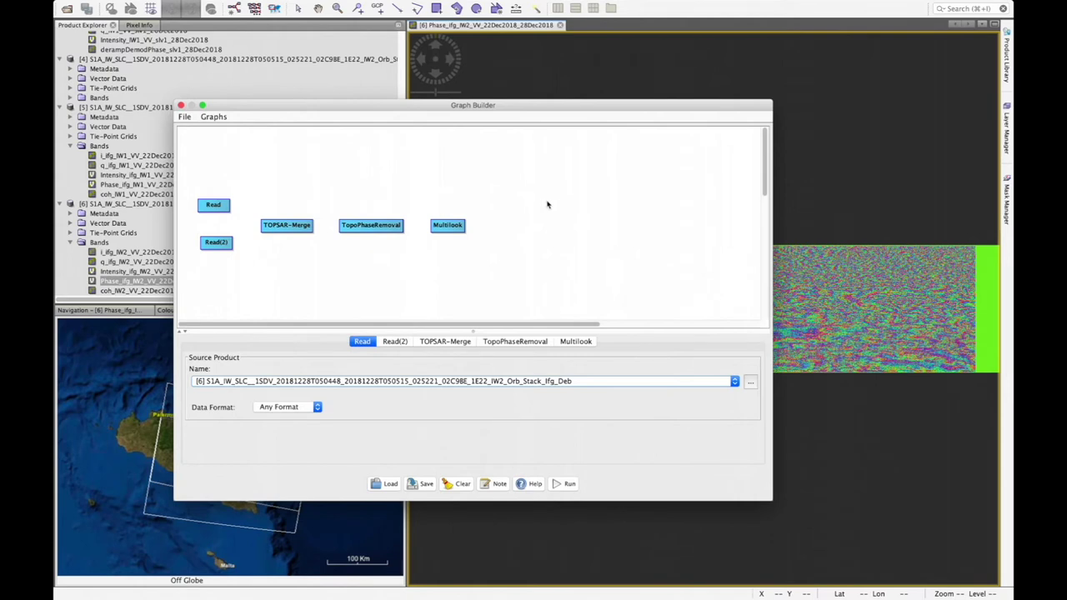
right_click(495, 223)
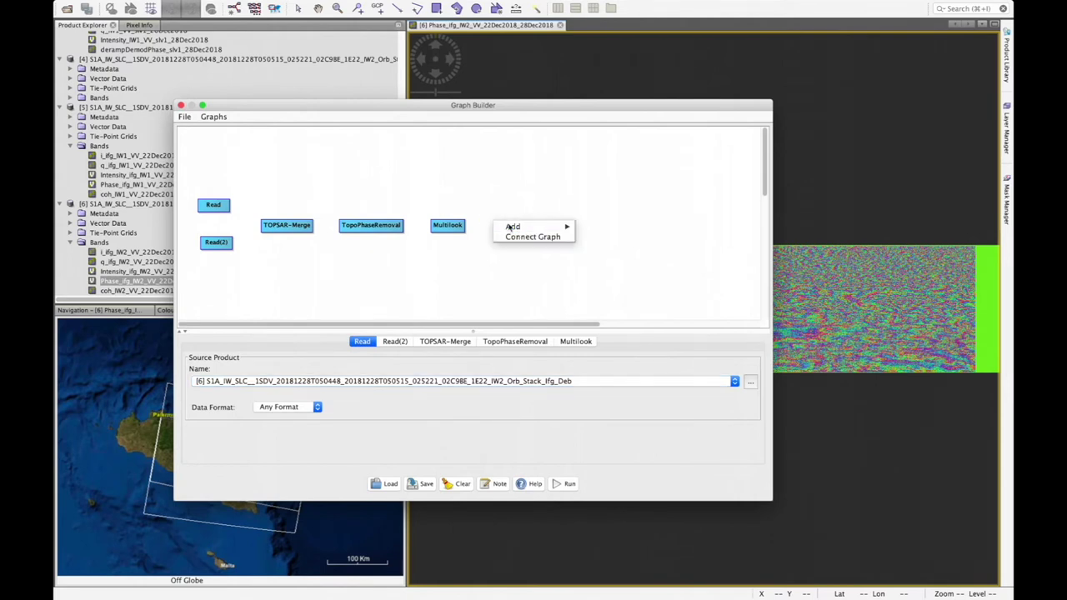
mouse_move(512, 227)
mouse_move(607, 247)
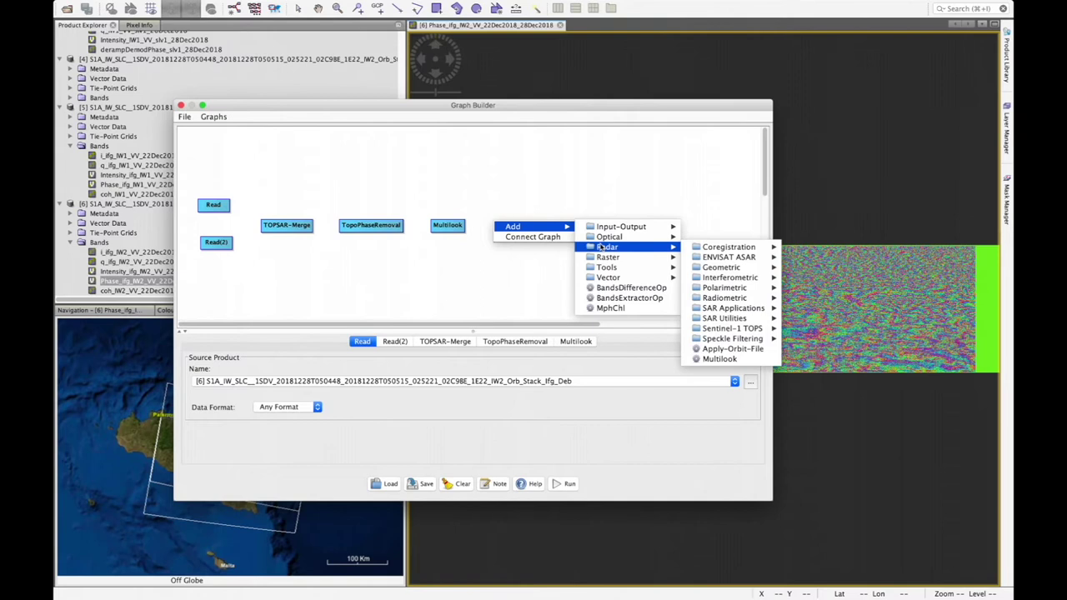
mouse_move(716, 250)
mouse_move(719, 277)
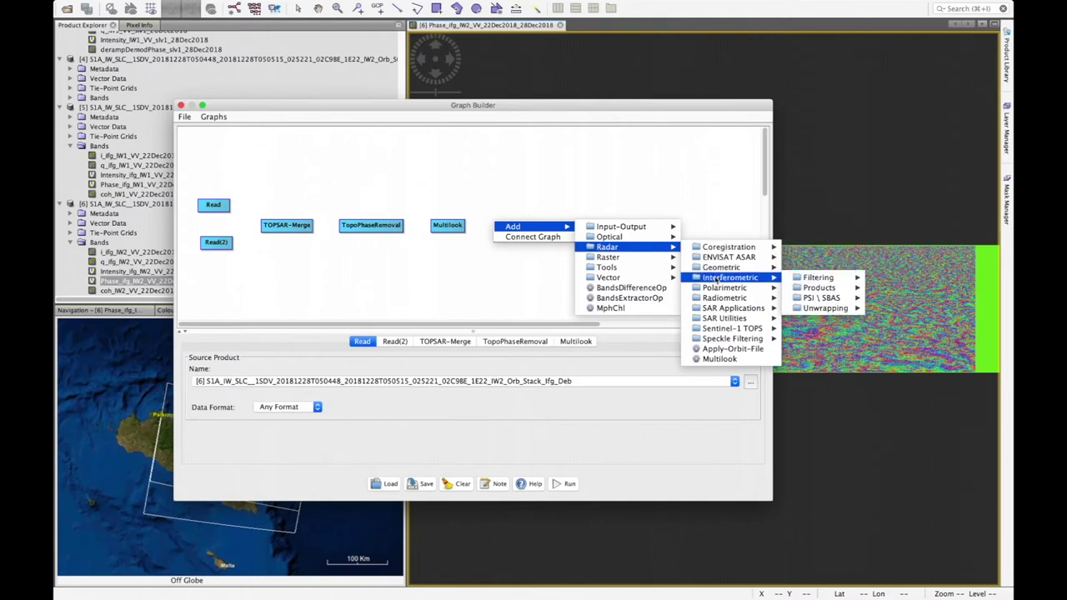
mouse_move(819, 278)
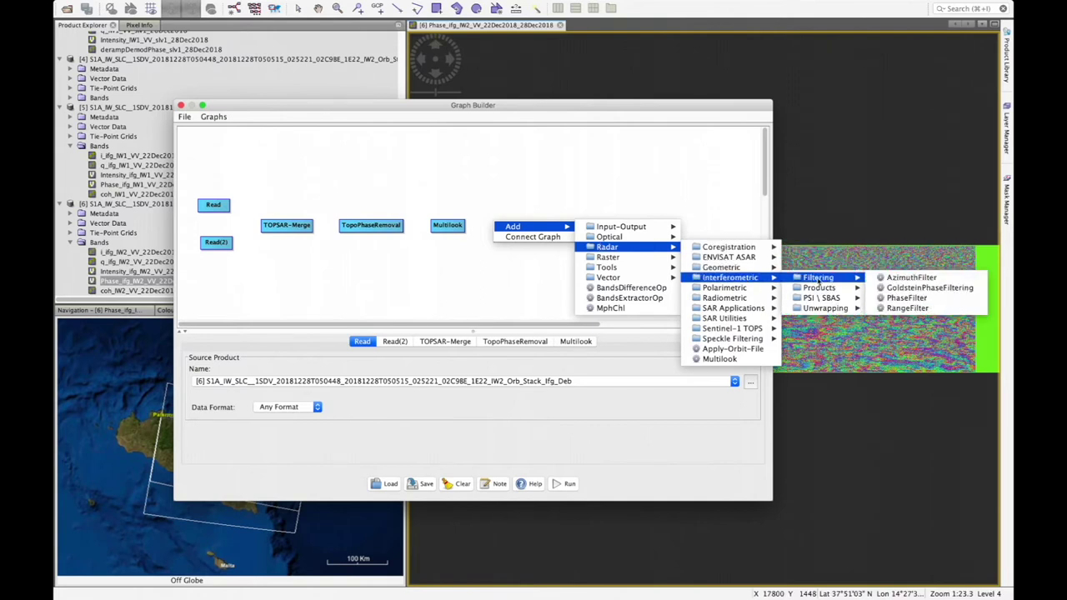
click(915, 288)
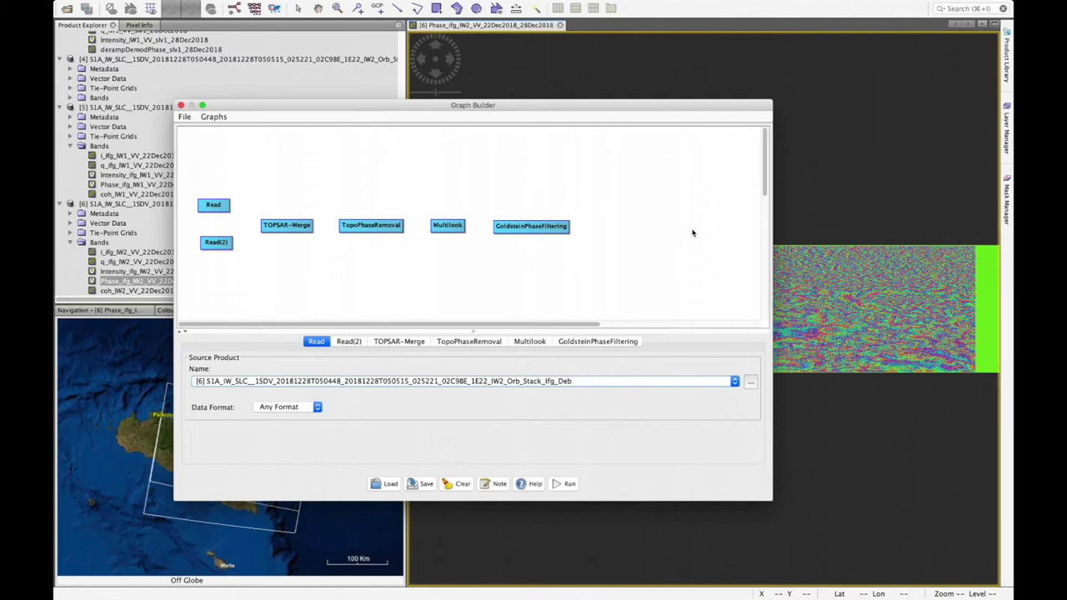
Step: Add a Write node and a SnaphuExport node from Radar > Interferometric > Unwrapping
right_click(609, 201)
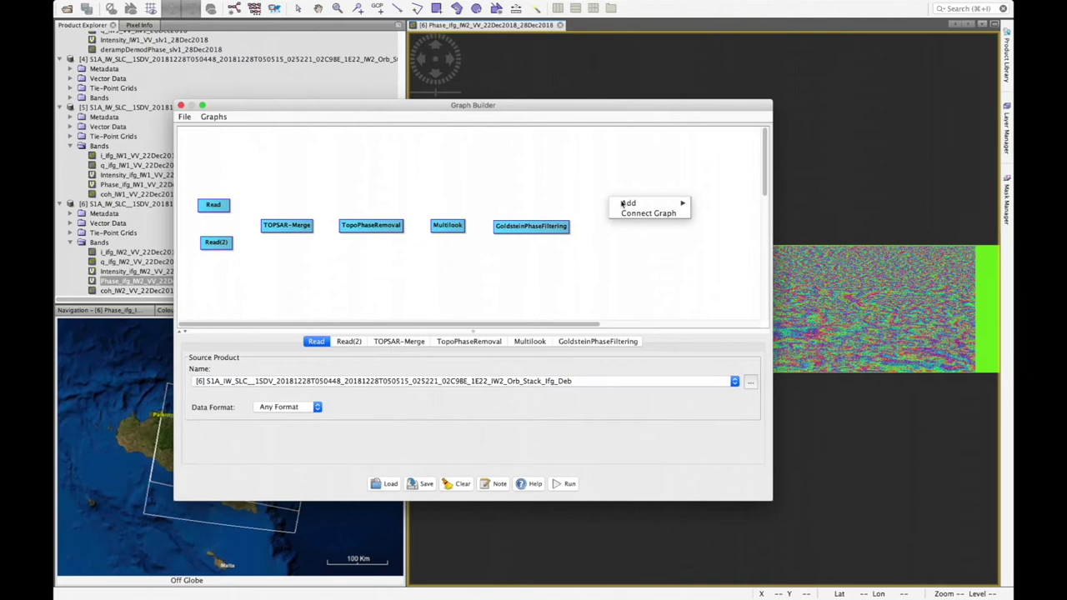
mouse_move(624, 203)
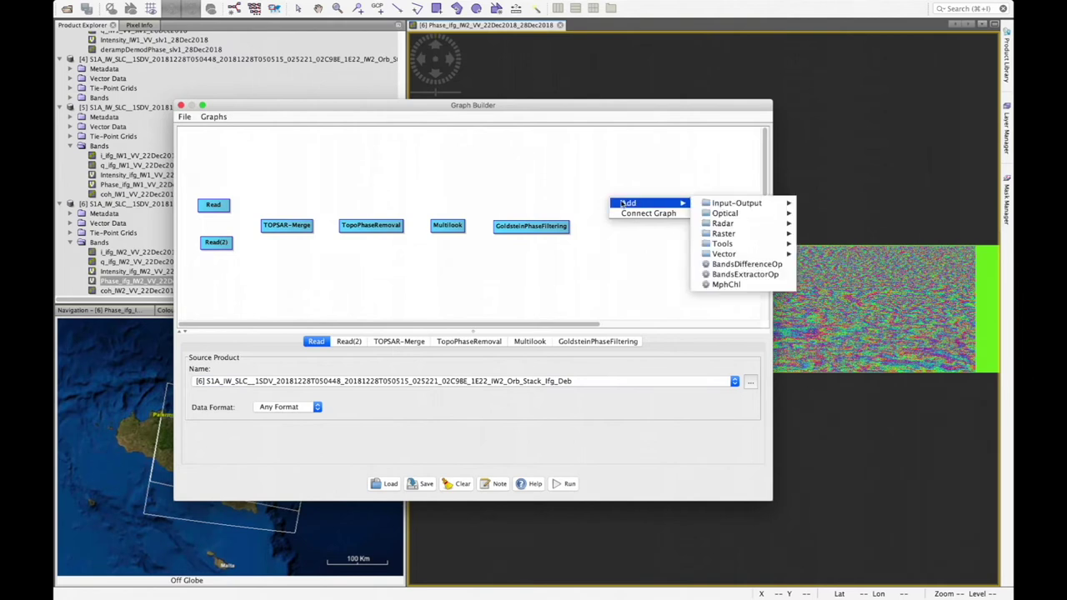
mouse_move(733, 210)
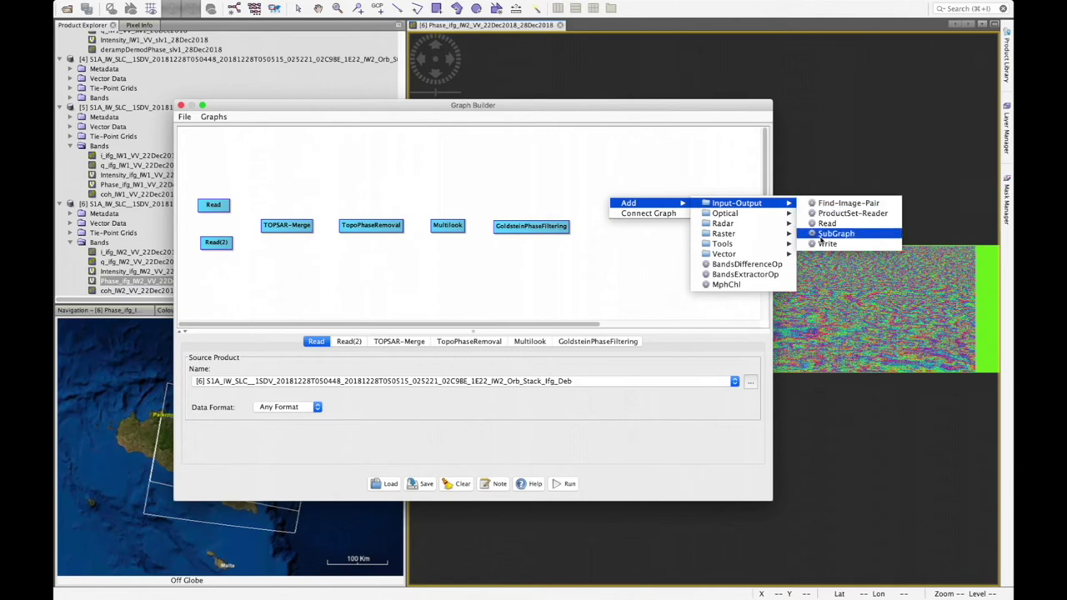
click(823, 244)
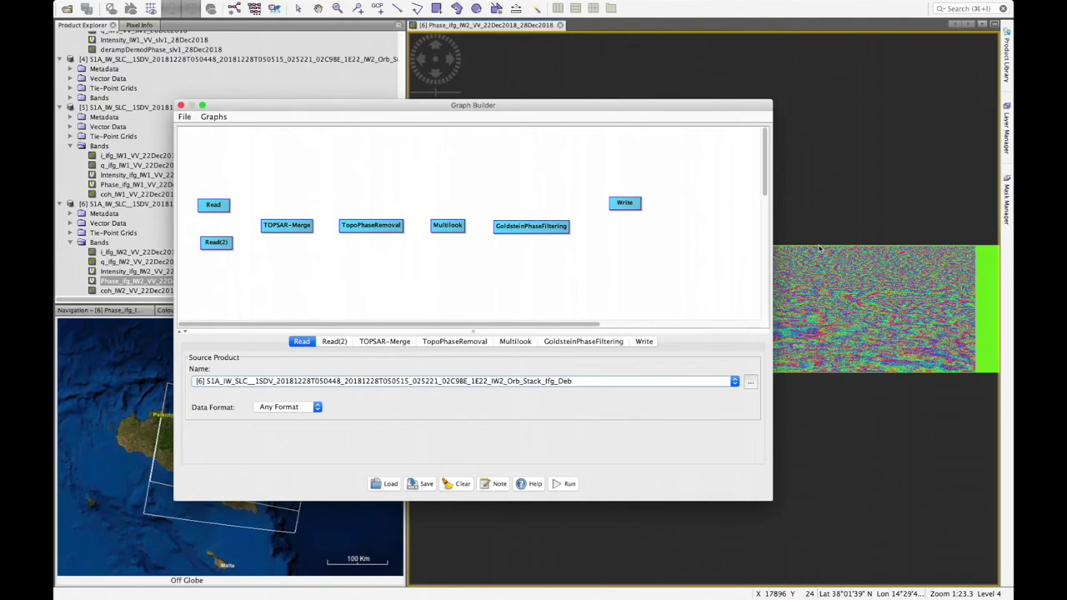
right_click(614, 252)
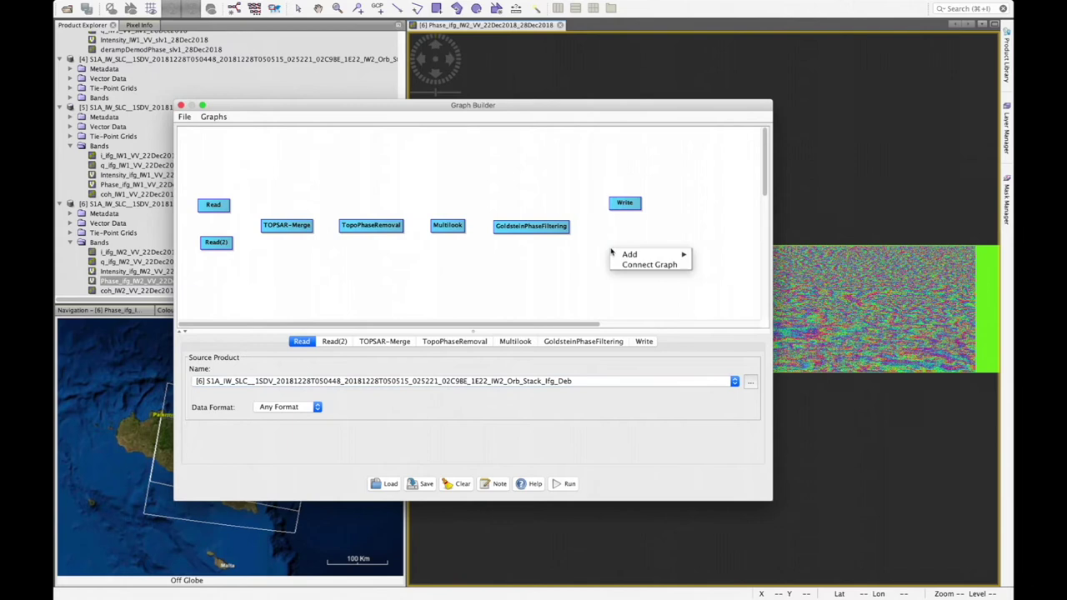
mouse_move(631, 256)
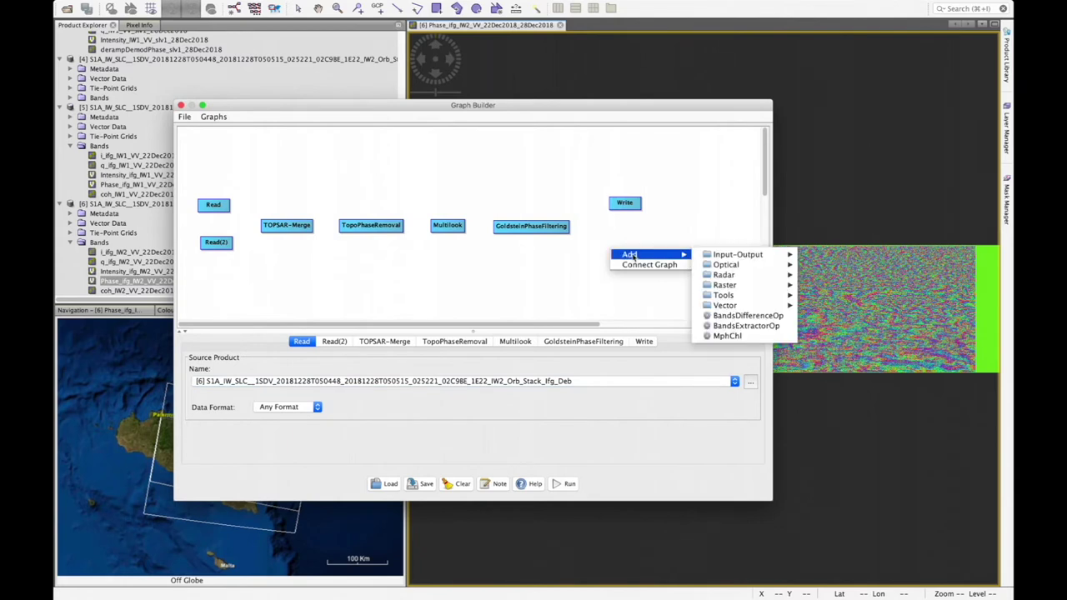
mouse_move(722, 258)
mouse_move(727, 278)
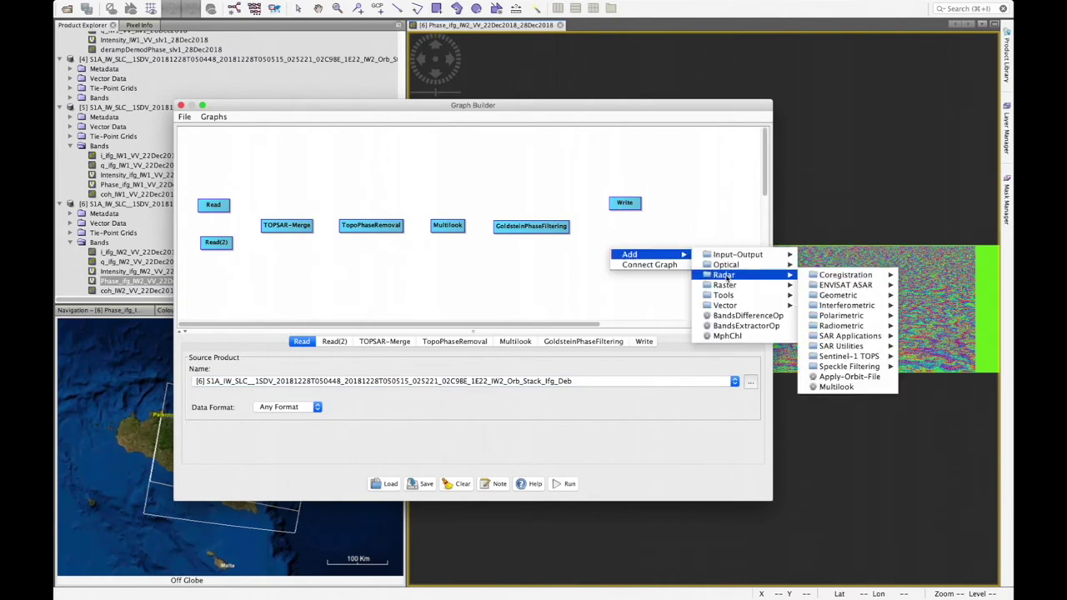
mouse_move(821, 277)
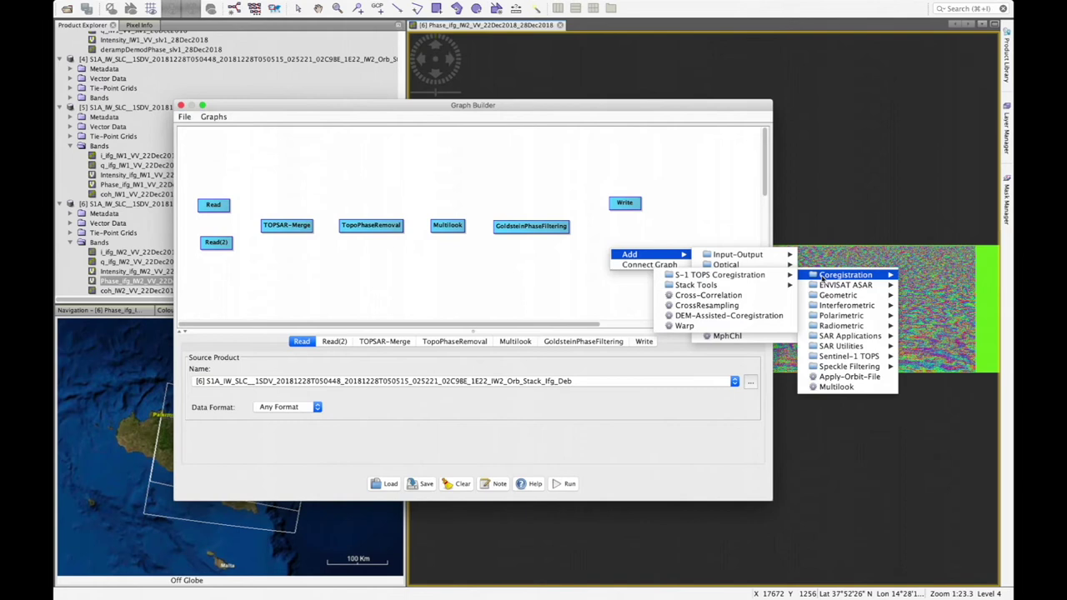
mouse_move(829, 307)
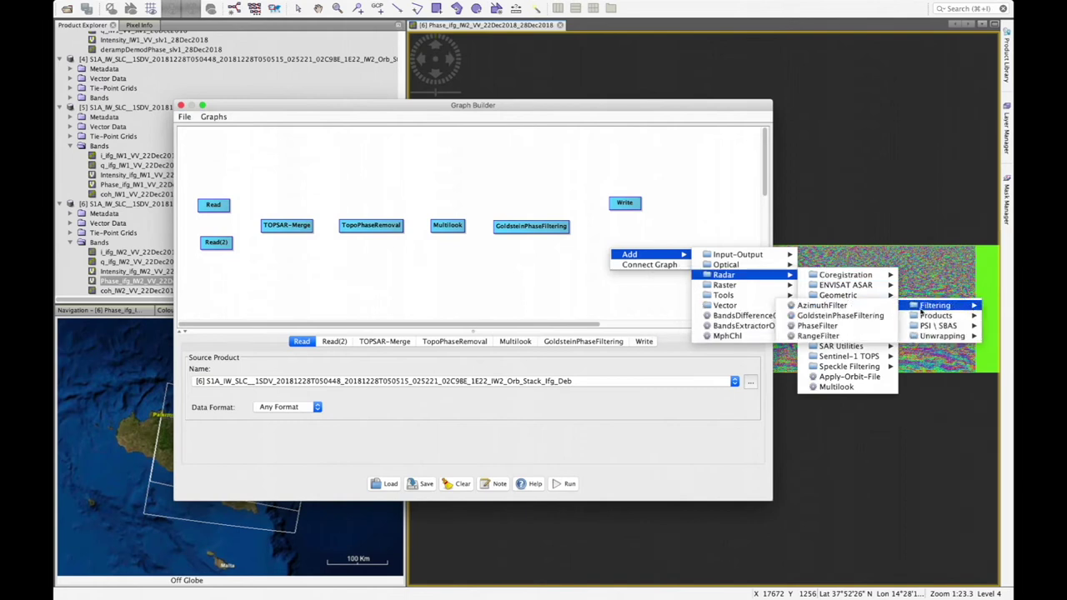
mouse_move(928, 336)
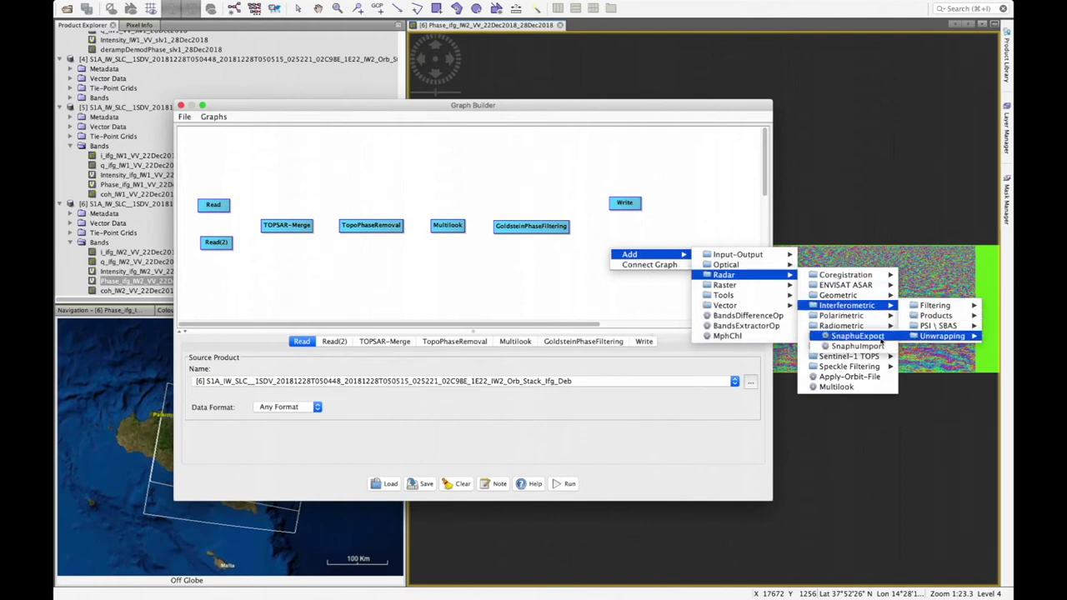
click(857, 336)
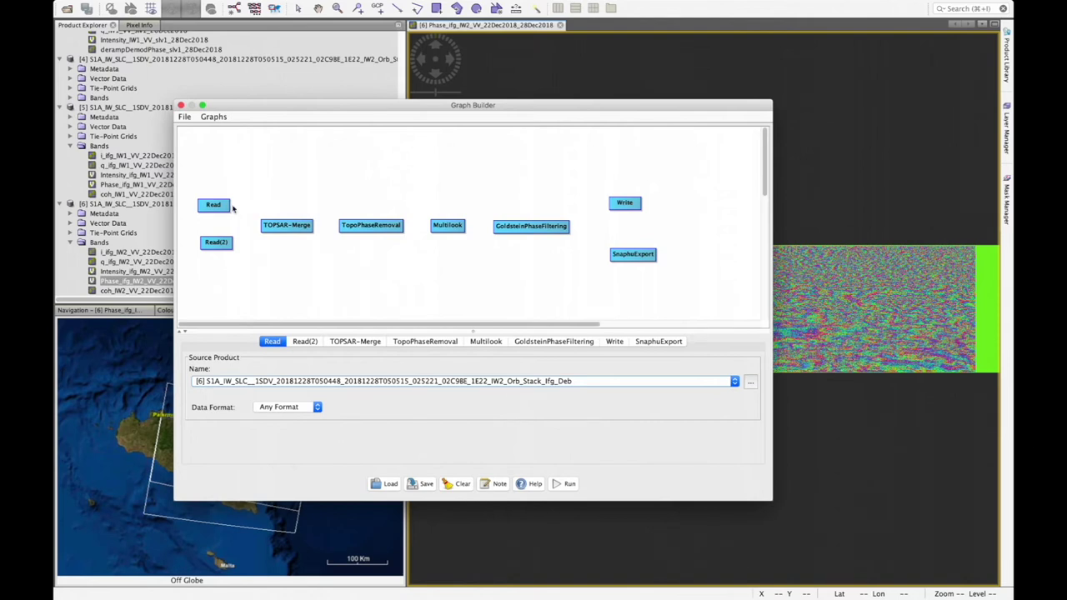
Step: Connect Read into TOPSAR-Merge, Multilook into Goldstein, and Goldstein to both Write and SnaphuExport
drag(230, 207, 498, 229)
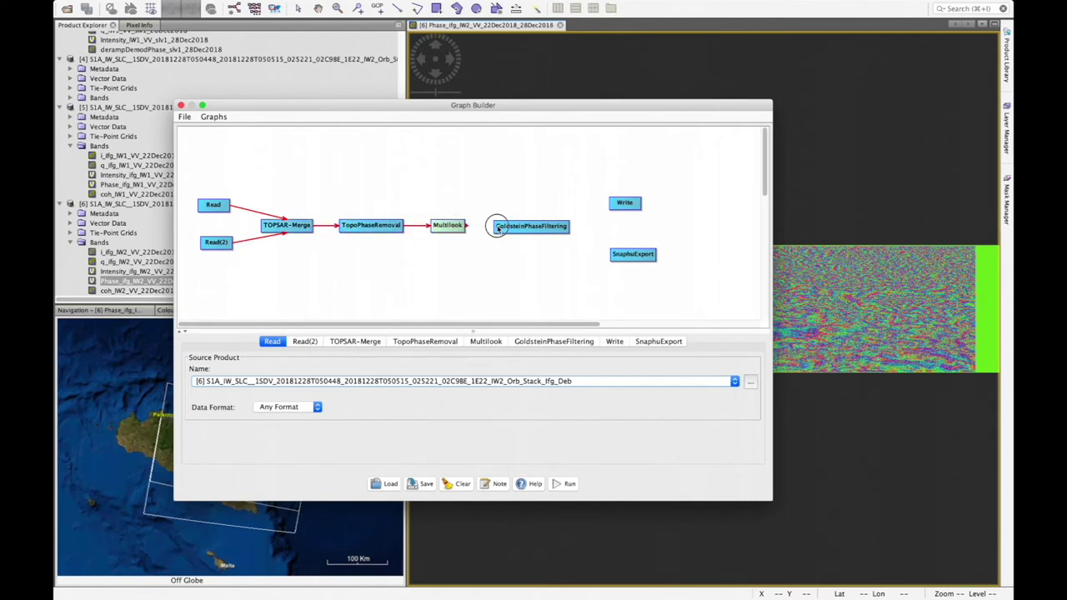
drag(497, 228, 500, 226)
drag(570, 227, 625, 210)
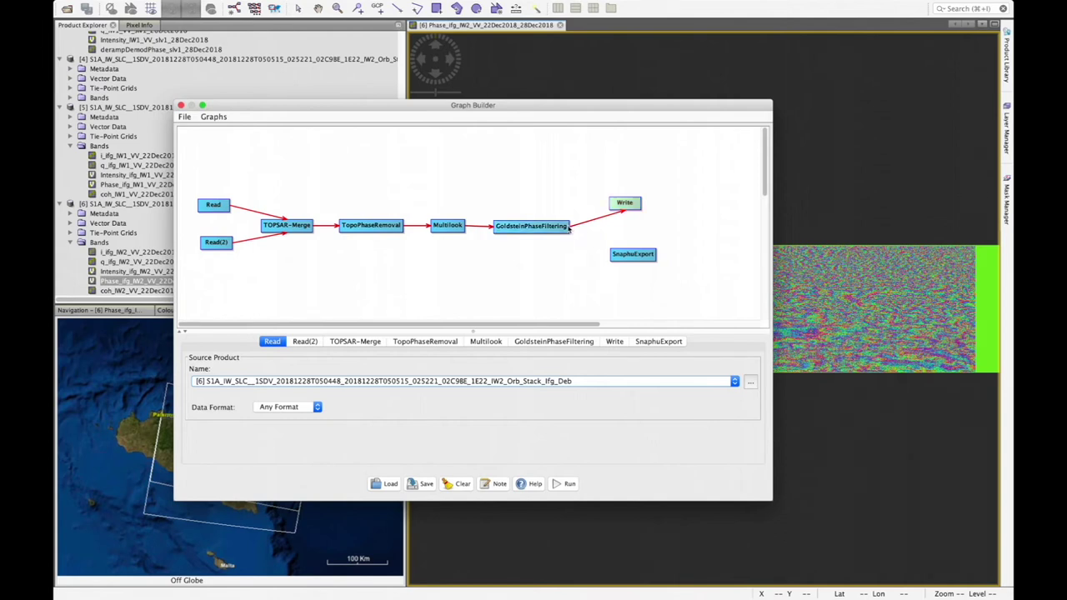
drag(571, 230, 629, 256)
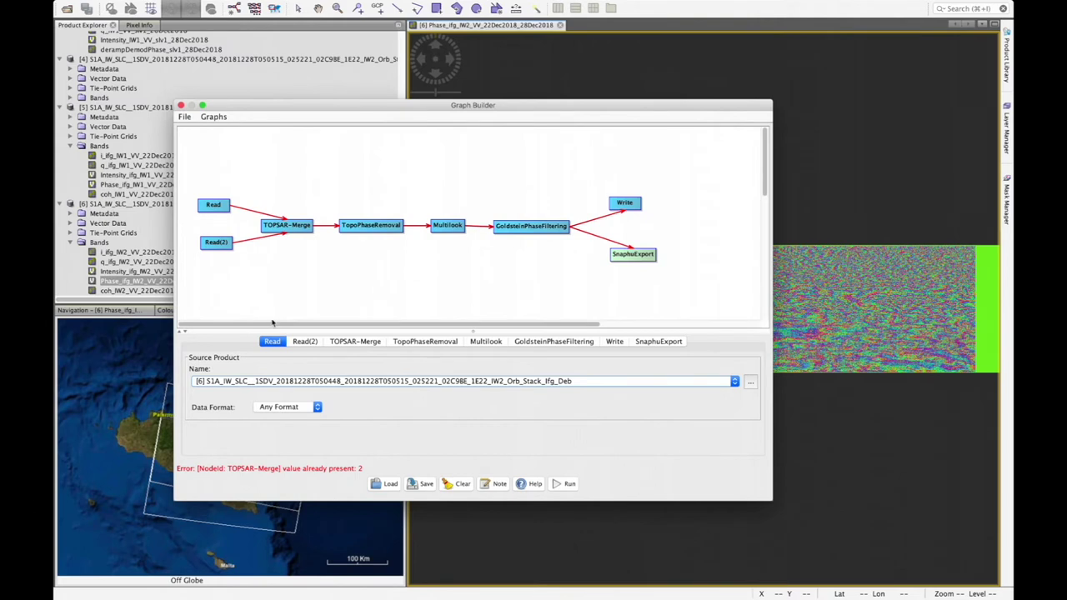
Step: Set Read's source to the IW1 product [5], keeping [6] on Read(2)
click(294, 381)
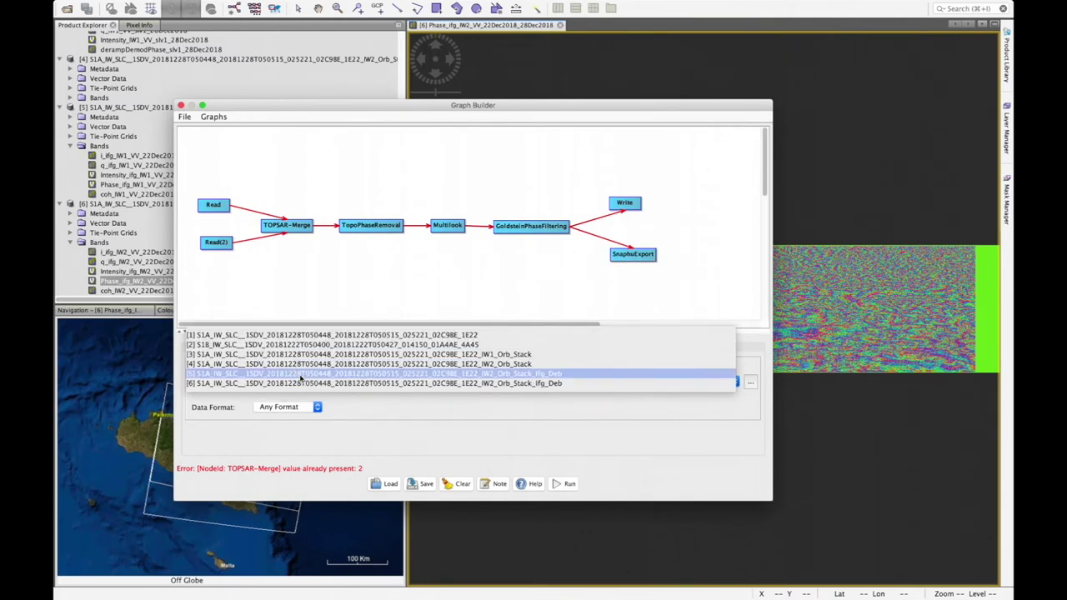
click(301, 376)
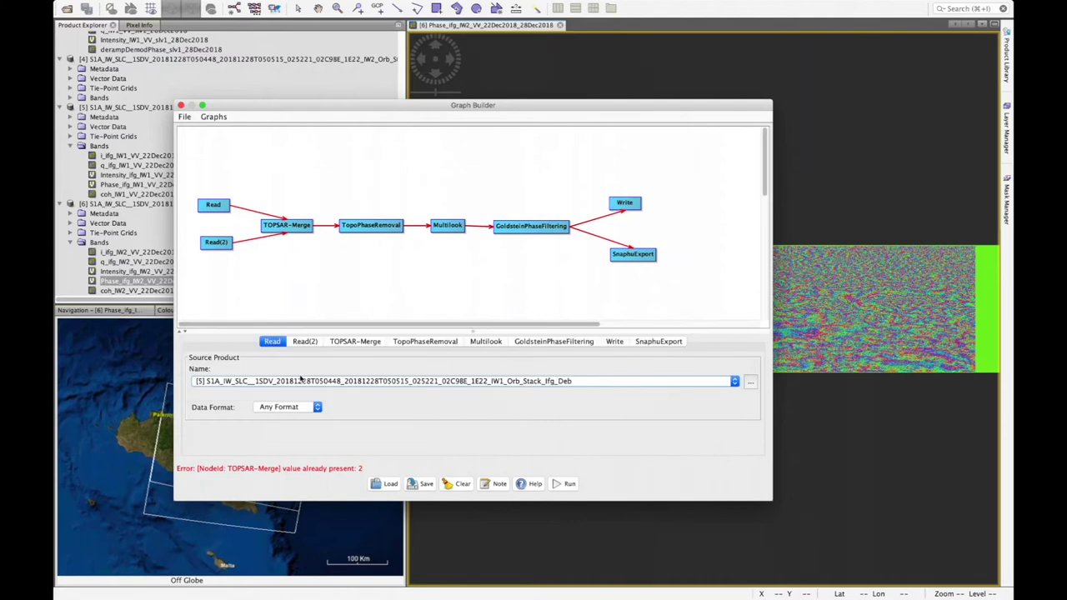
click(305, 342)
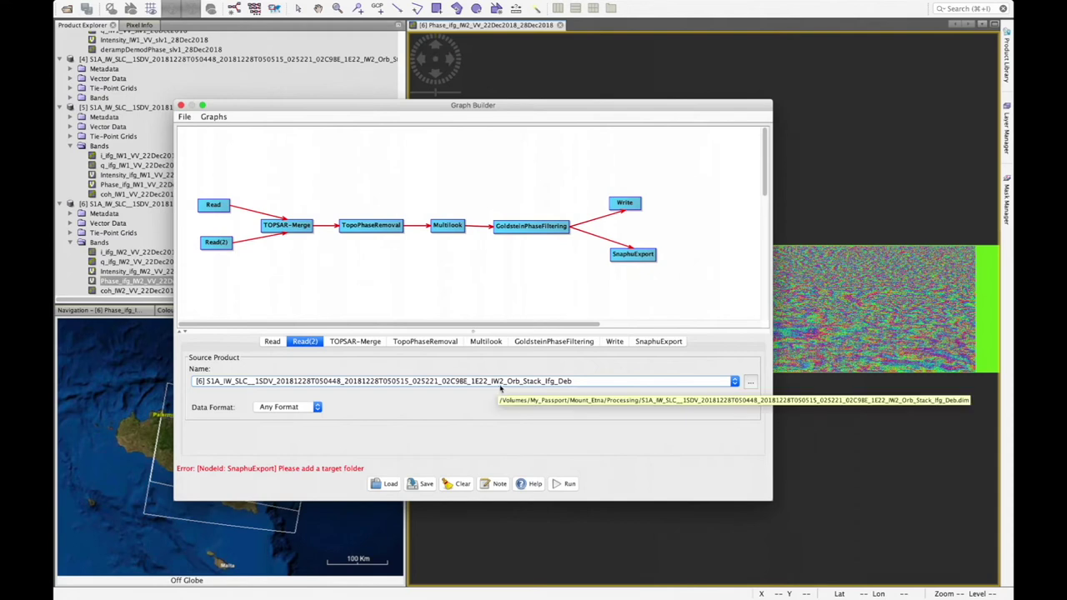
click(346, 344)
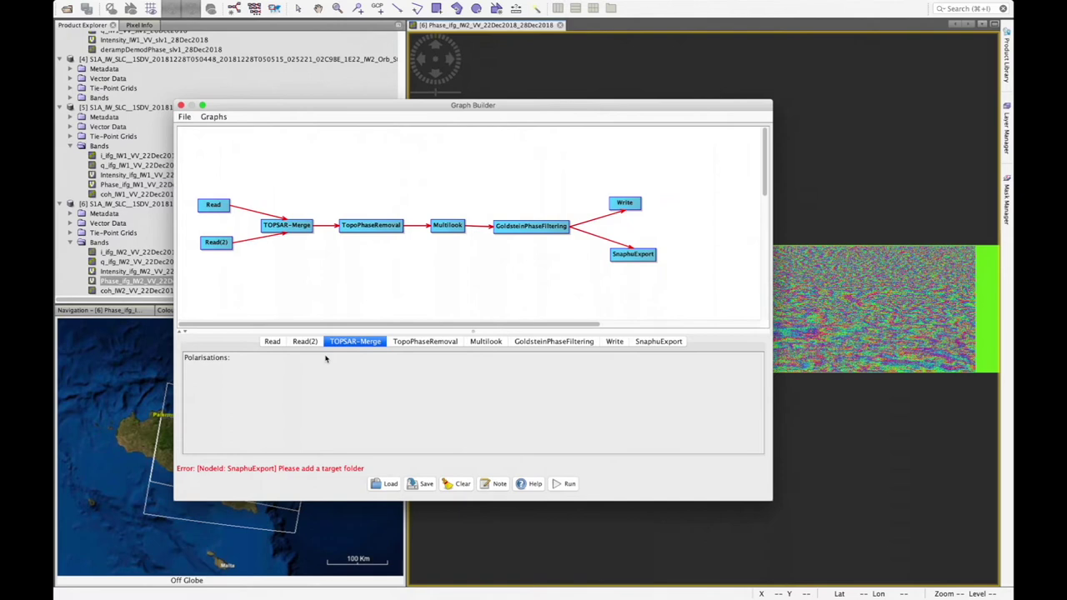
Step: Set TopoPhaseRemoval's elevation model to SRTM 1Sec HGT (Auto Download)
click(409, 345)
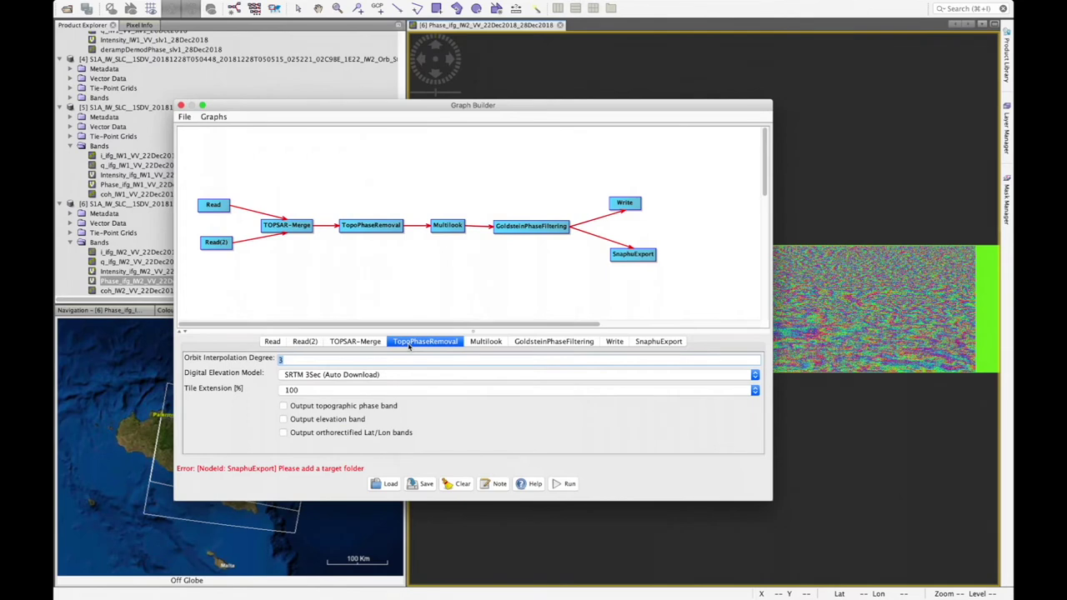
click(383, 376)
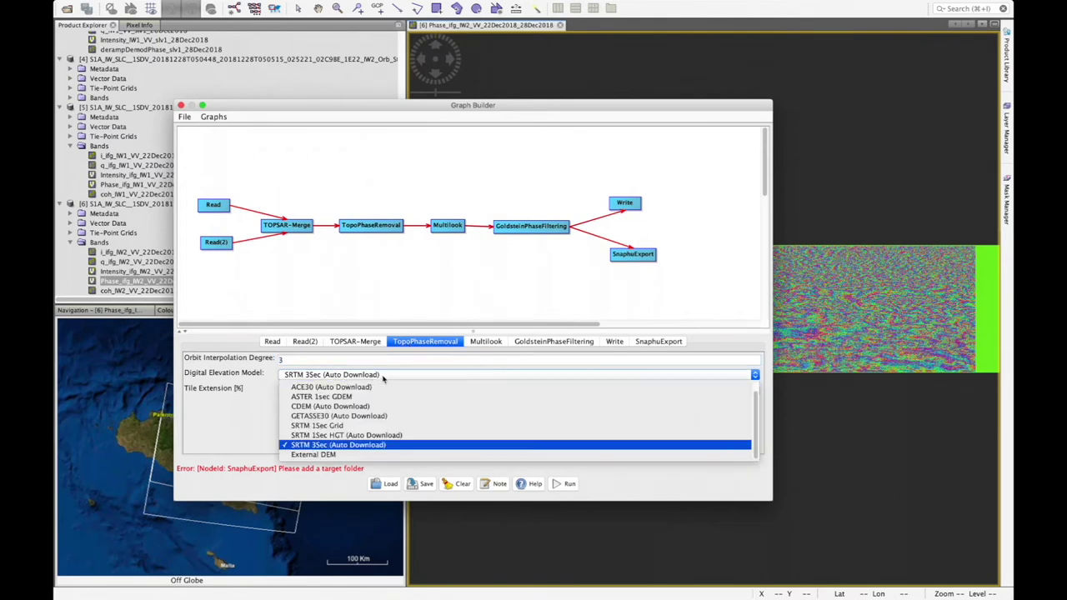
click(354, 436)
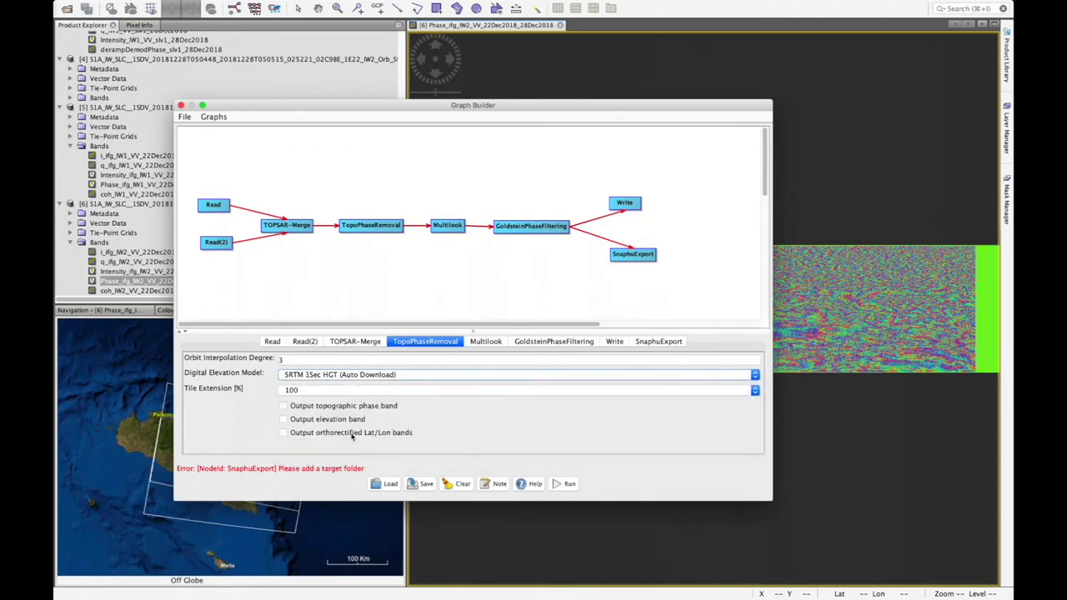
click(491, 344)
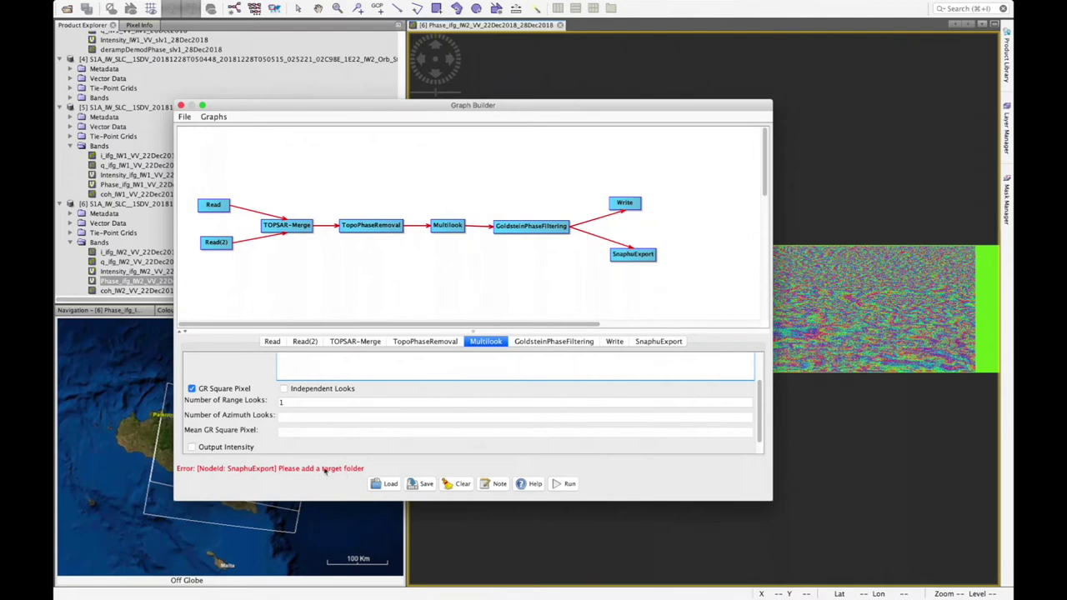
Step: Begin the SnaphuExport target path and create a SNAPHU folder inside Processing
click(659, 343)
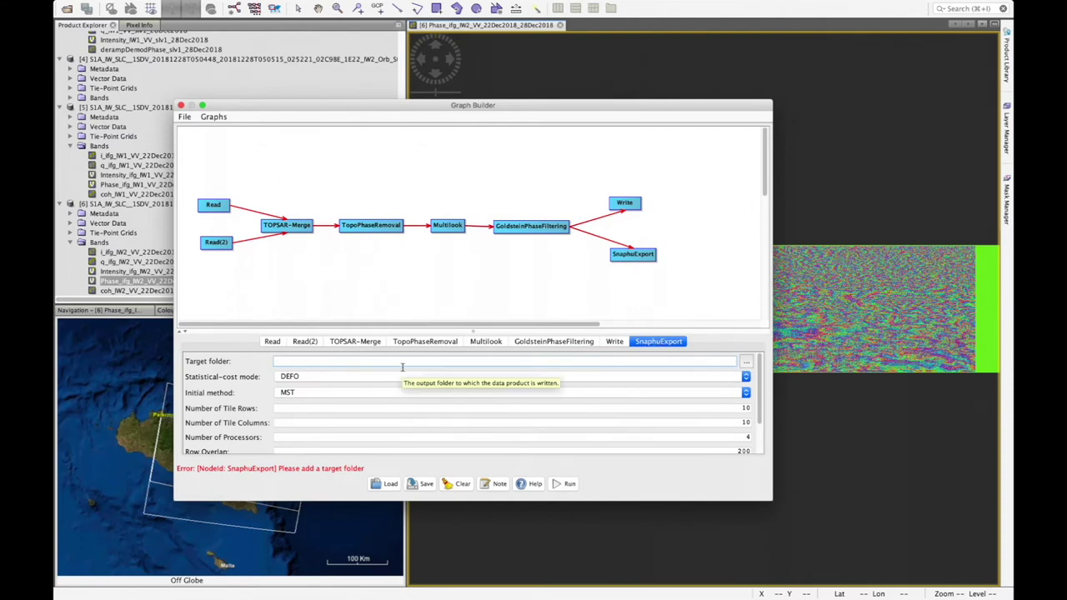
text(/)
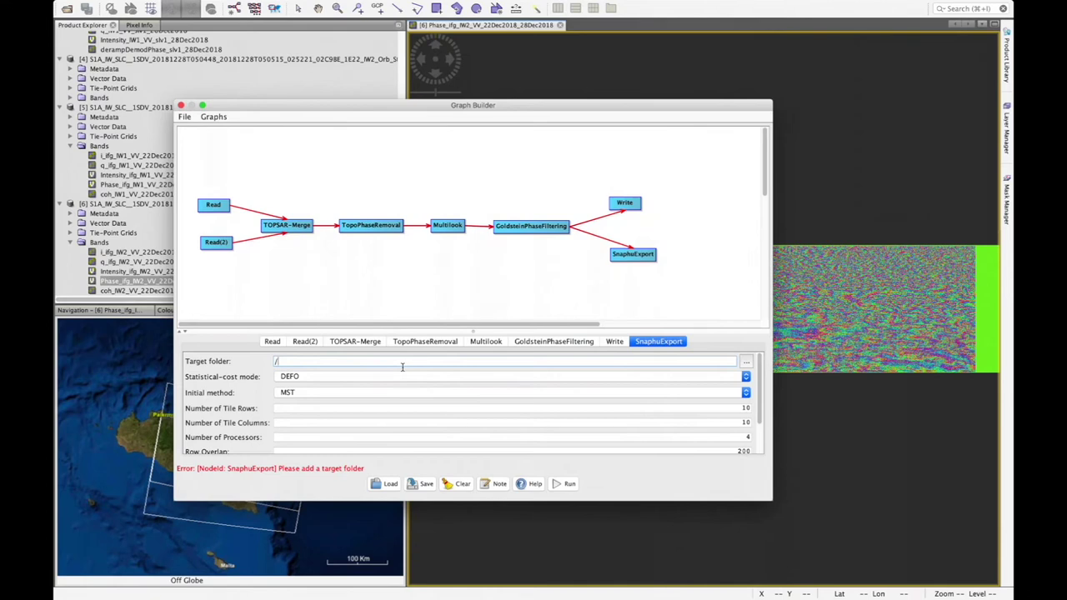
text(Volumes/My_Passport/Mount_Etna/Processing)
click(746, 362)
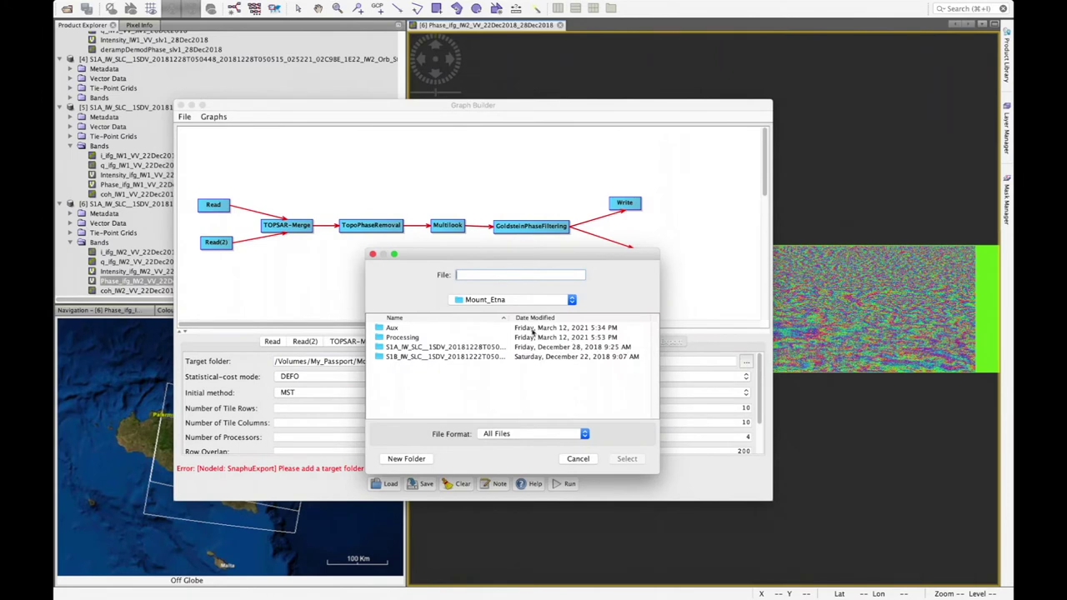
double_click(414, 338)
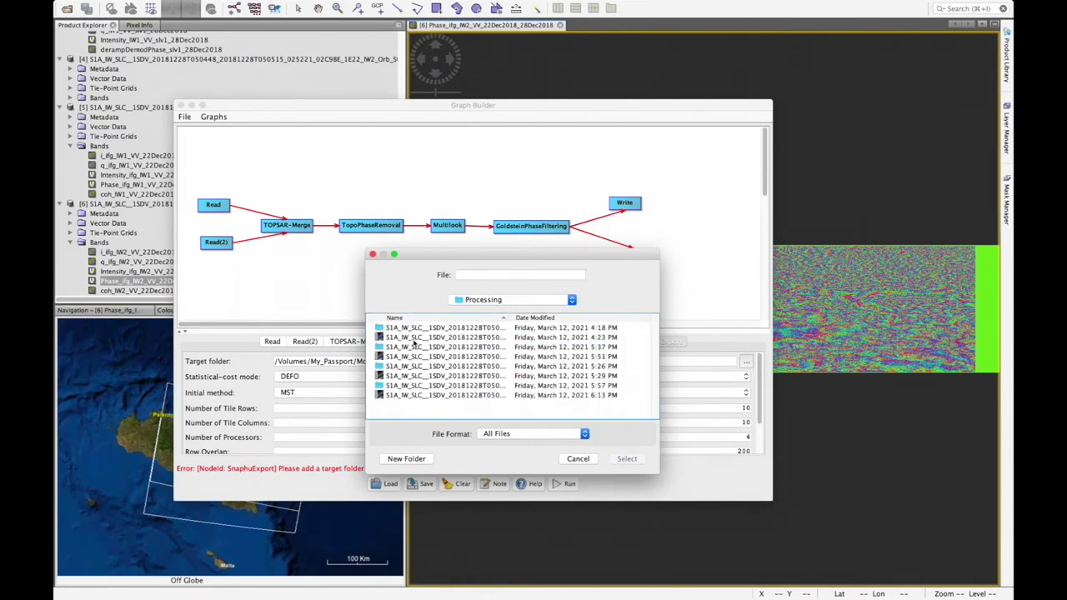
click(405, 460)
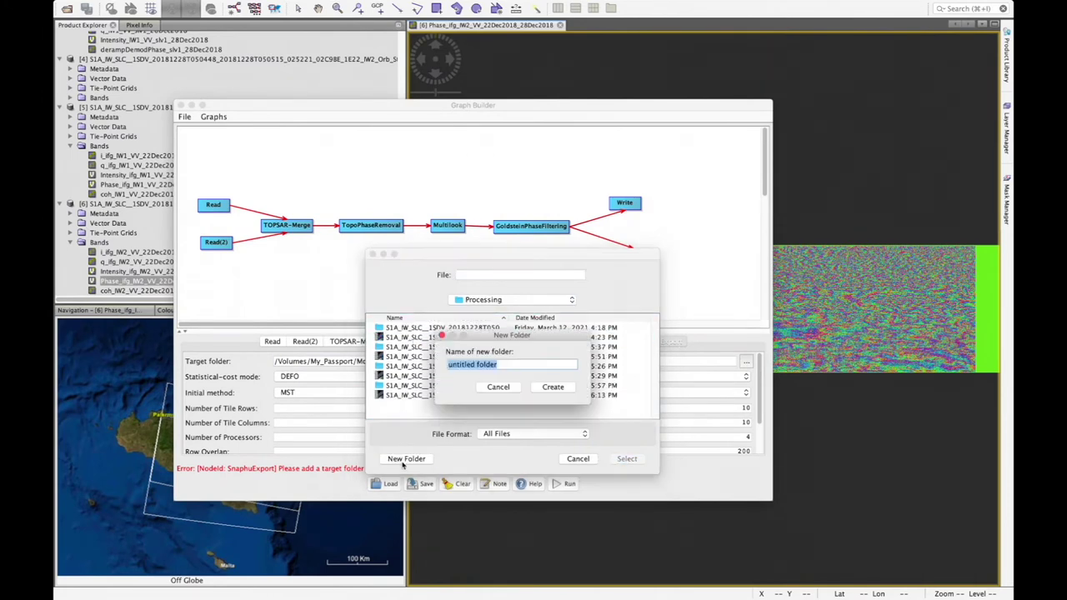
text(SNAPHU)
click(552, 386)
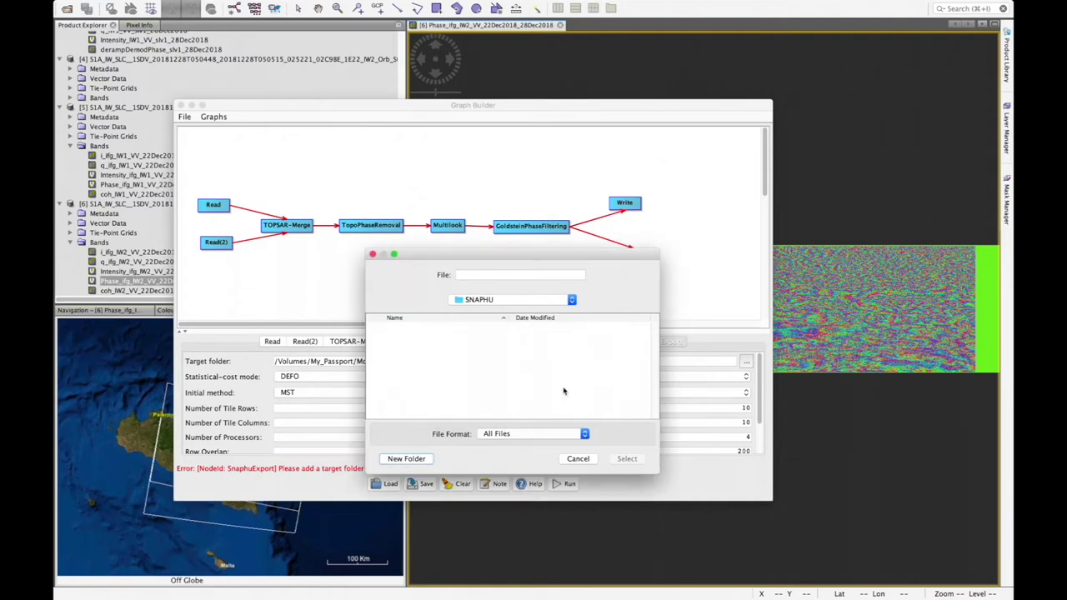
click(575, 459)
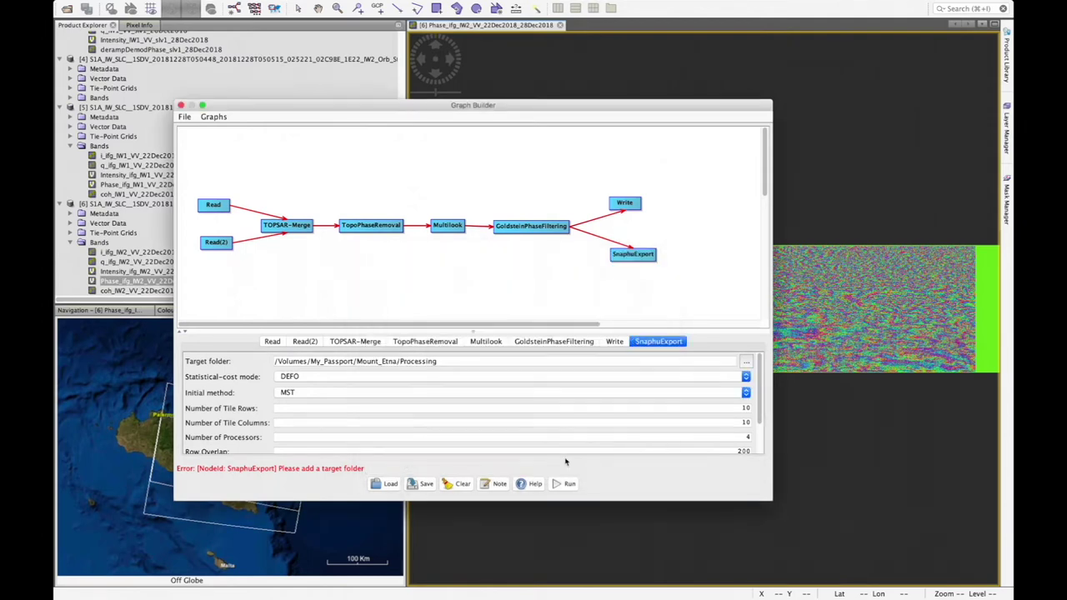
Step: Set the target folder to /Volumes/My_Passport/Mount_Etna/Processing/SNAPHU
click(475, 361)
text(/S)
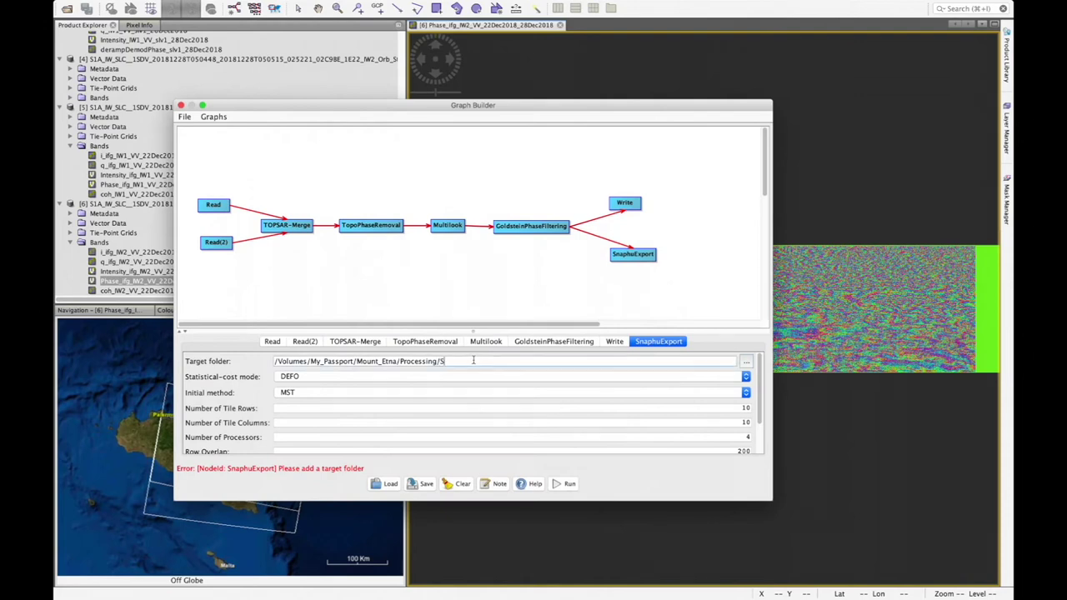
text(NAPHU)
click(427, 405)
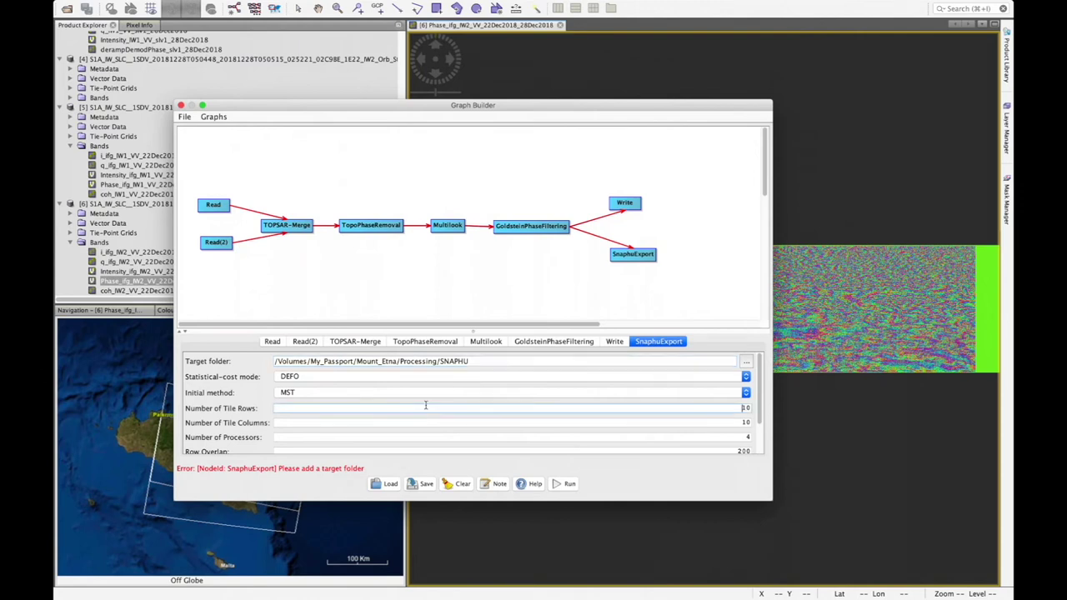
click(423, 343)
click(481, 343)
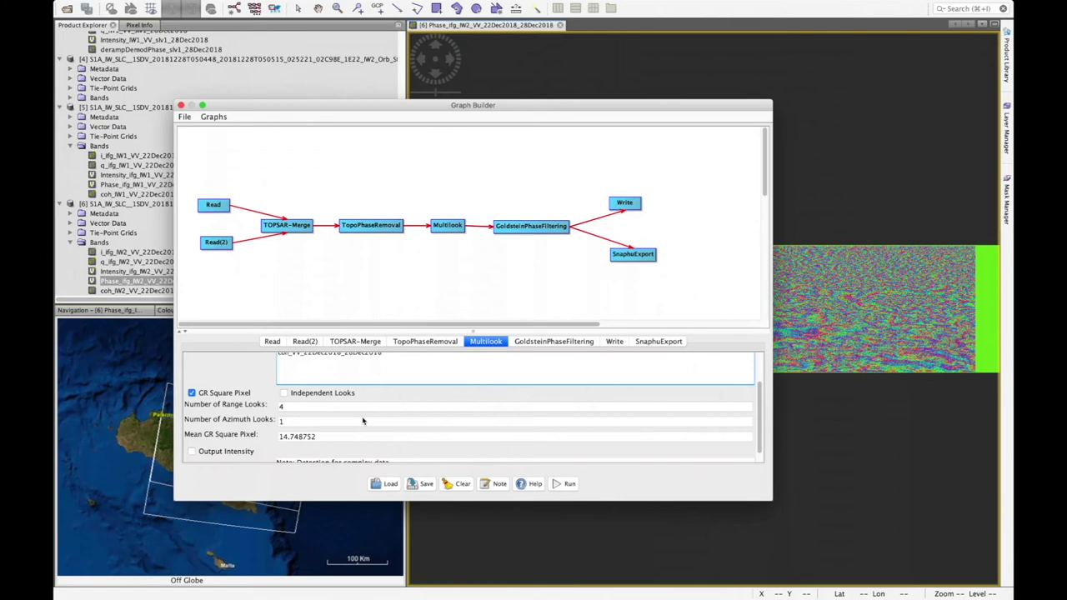
Step: Set Multilook to 8 range looks and Goldstein phase filtering FFT size to 32
double_click(282, 405)
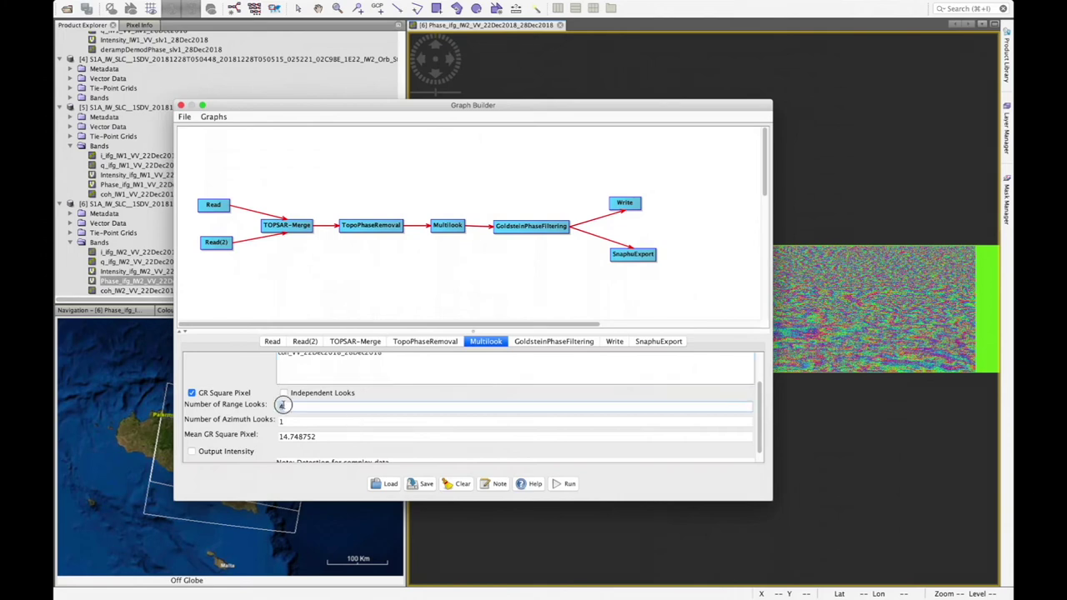
text(8)
click(531, 343)
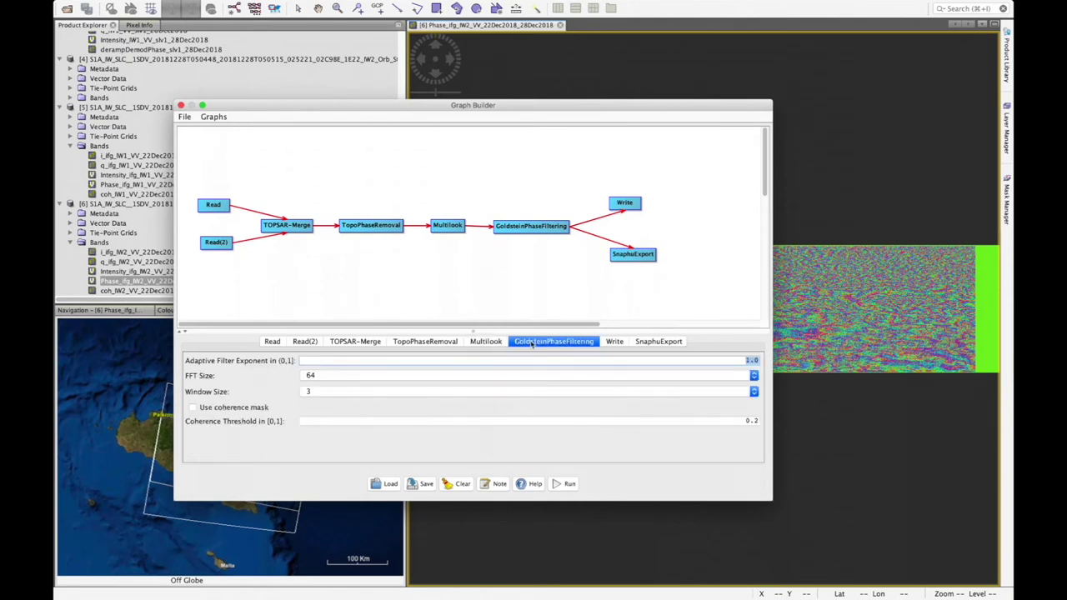
click(367, 377)
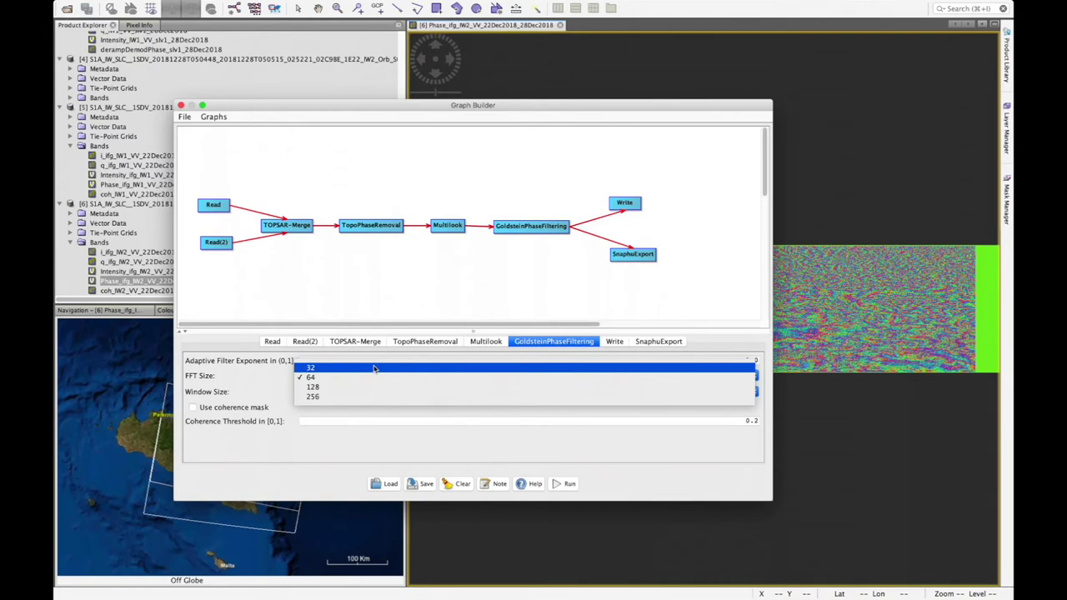
click(375, 369)
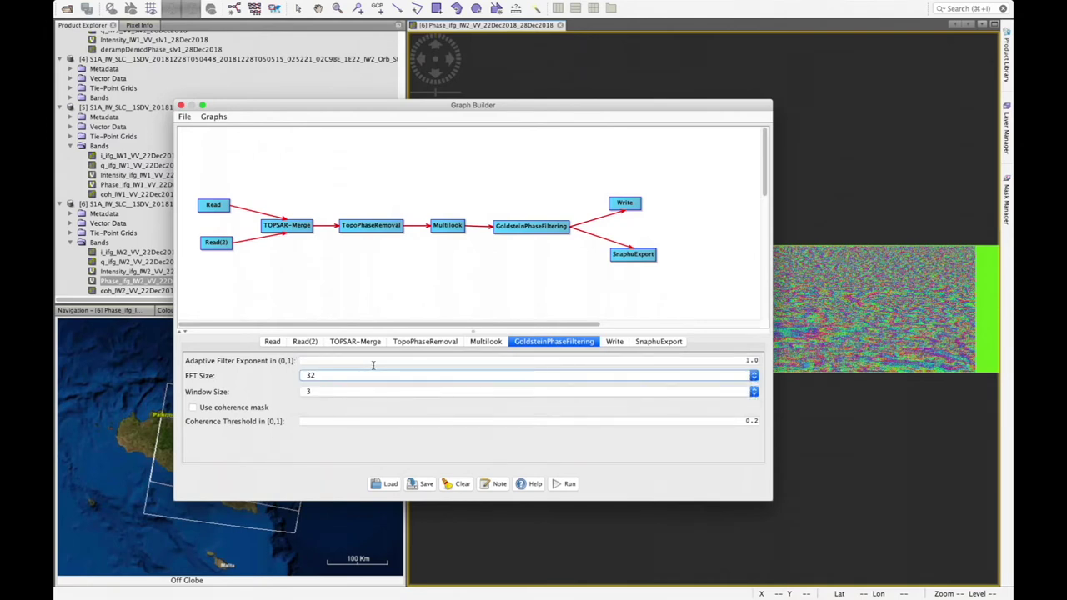
click(618, 343)
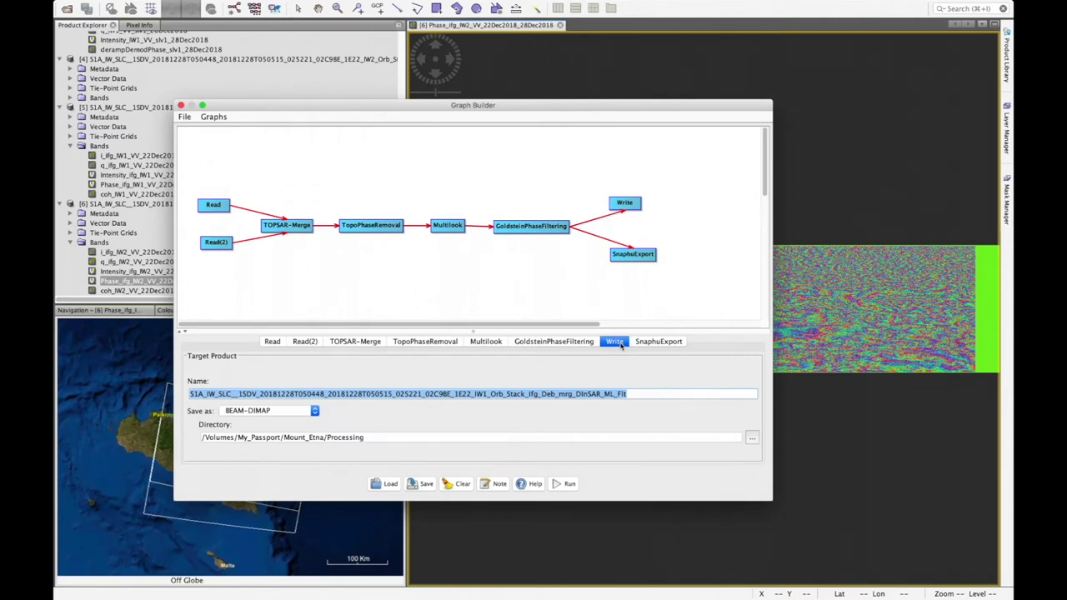
Step: Check the Write output name ending mrg_DInSAR_ML_Flt, then view the SnaphuExport settings (DEFO, MST)
click(603, 394)
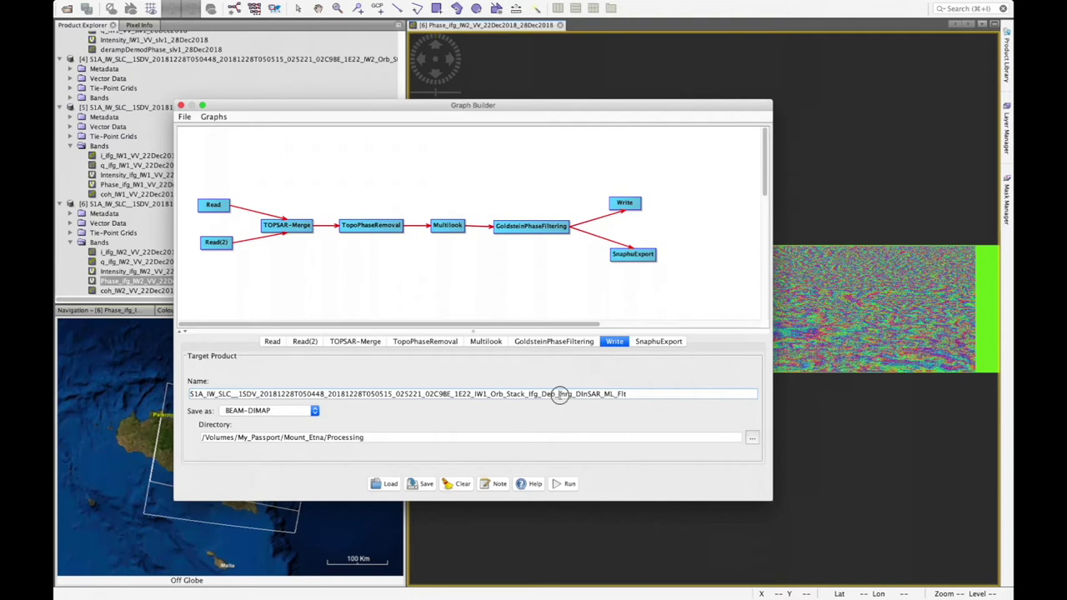
drag(558, 393, 631, 395)
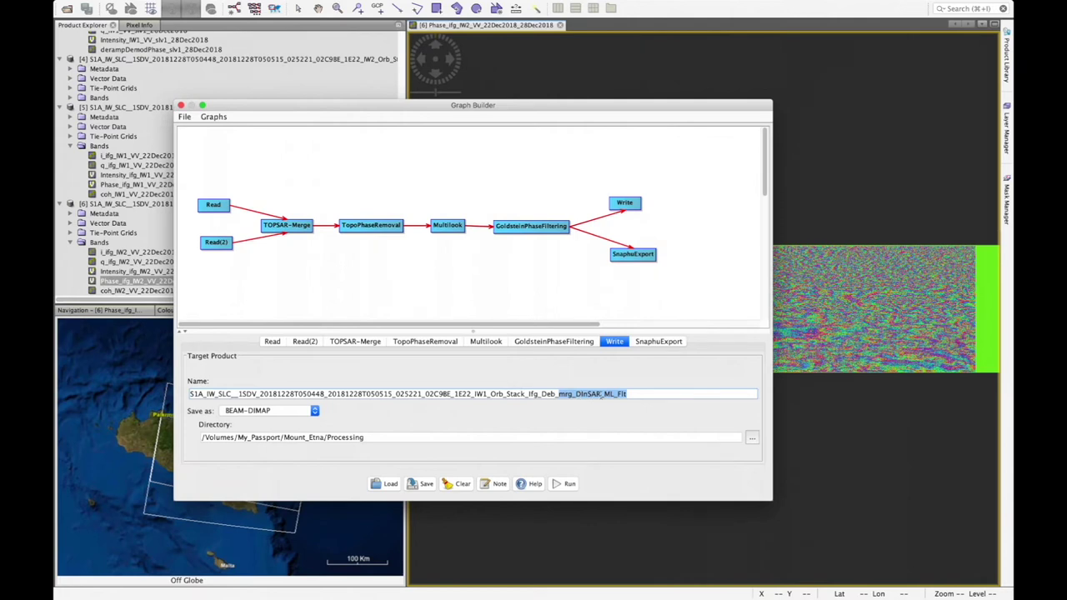
click(605, 393)
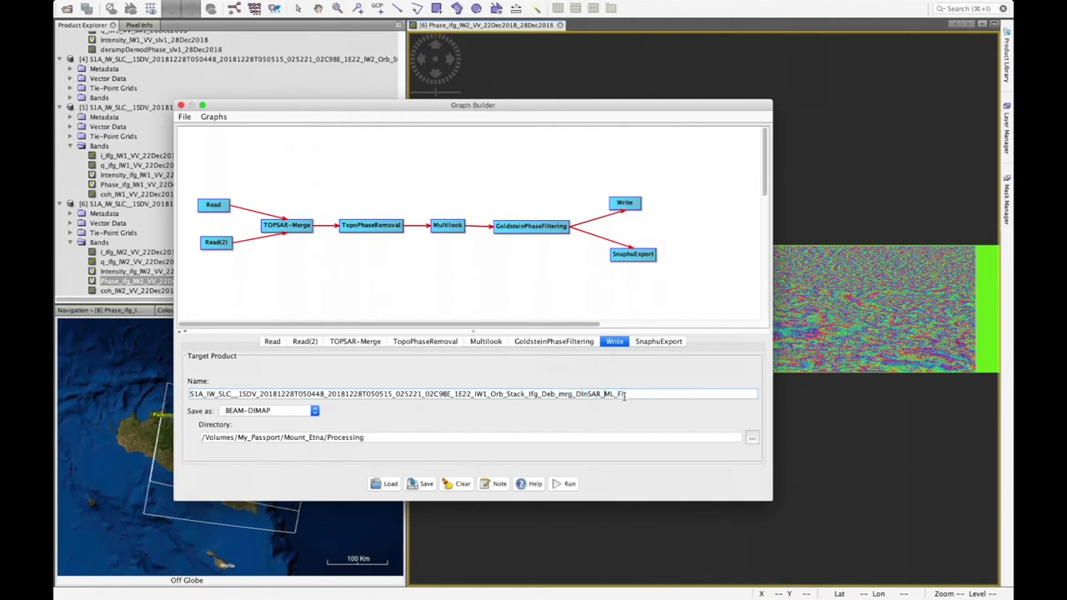
click(659, 342)
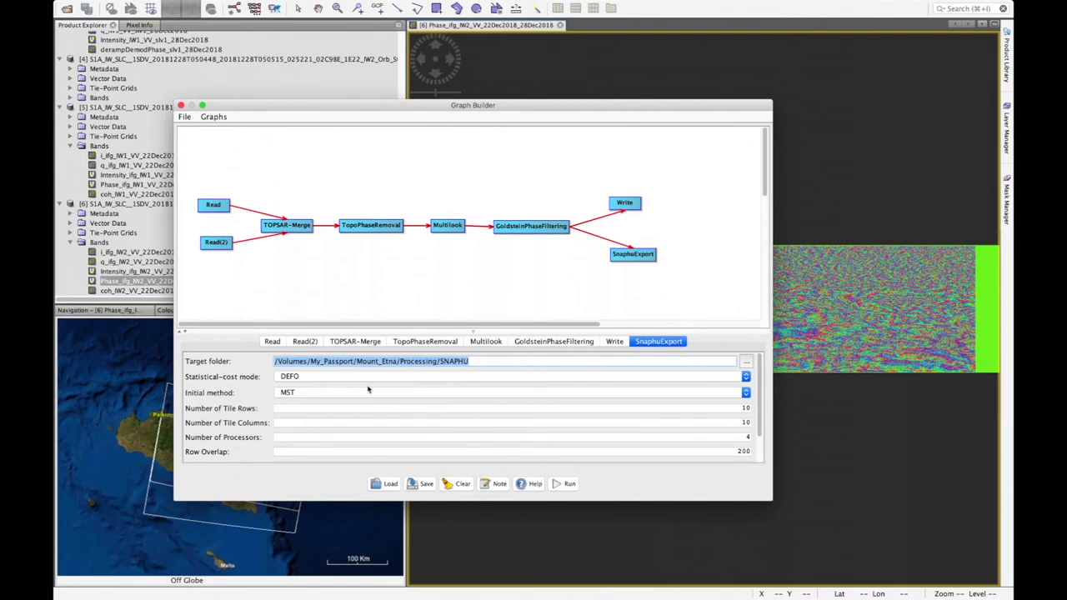
Step: Change the SnaphuExport initial method from MST to MCF, keeping 10×10 tiles and 4 processors
click(291, 393)
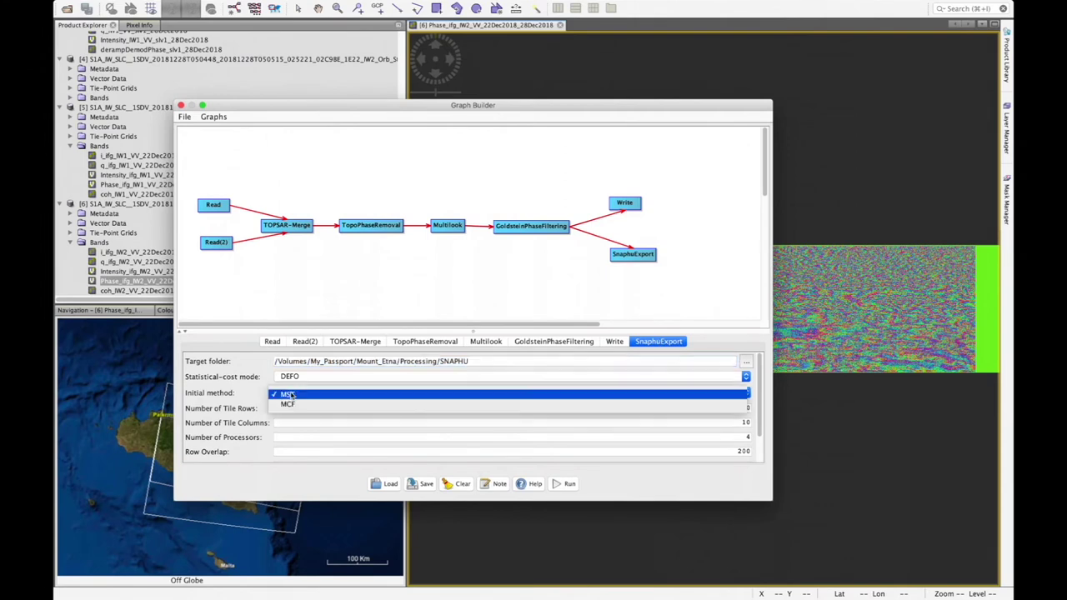
click(290, 405)
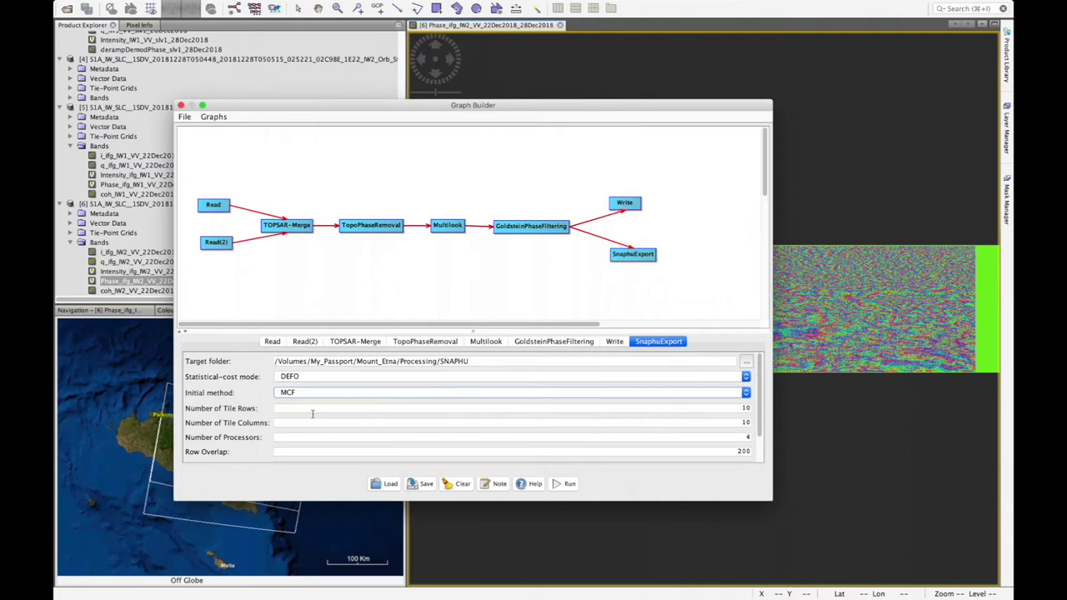
scroll(312, 414, down, 2)
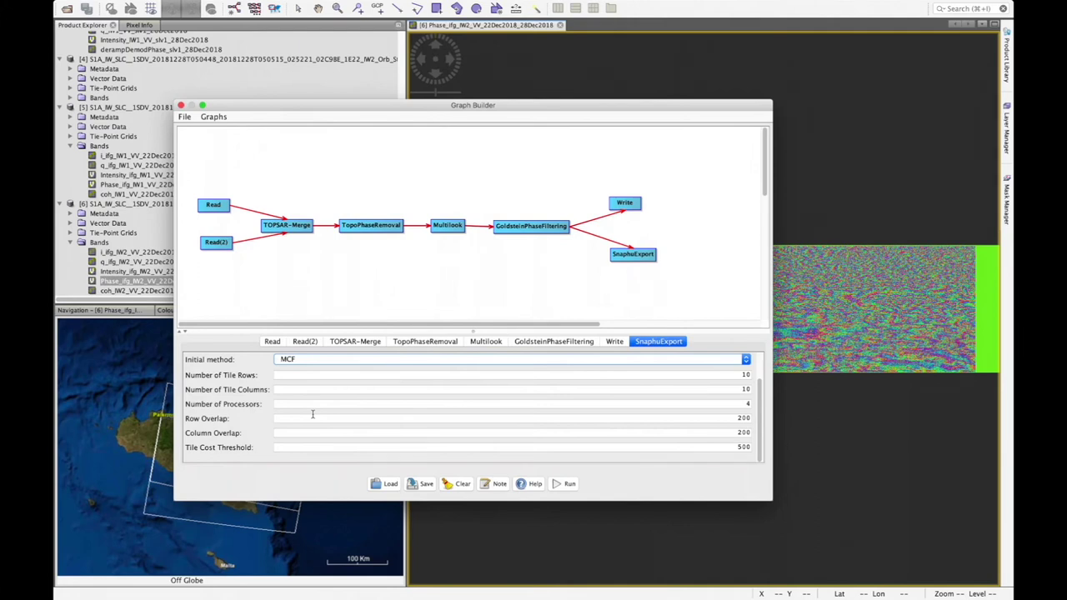
Step: Save the graph as Graph_3.xml and run it to completion (43.28 minutes)
click(185, 117)
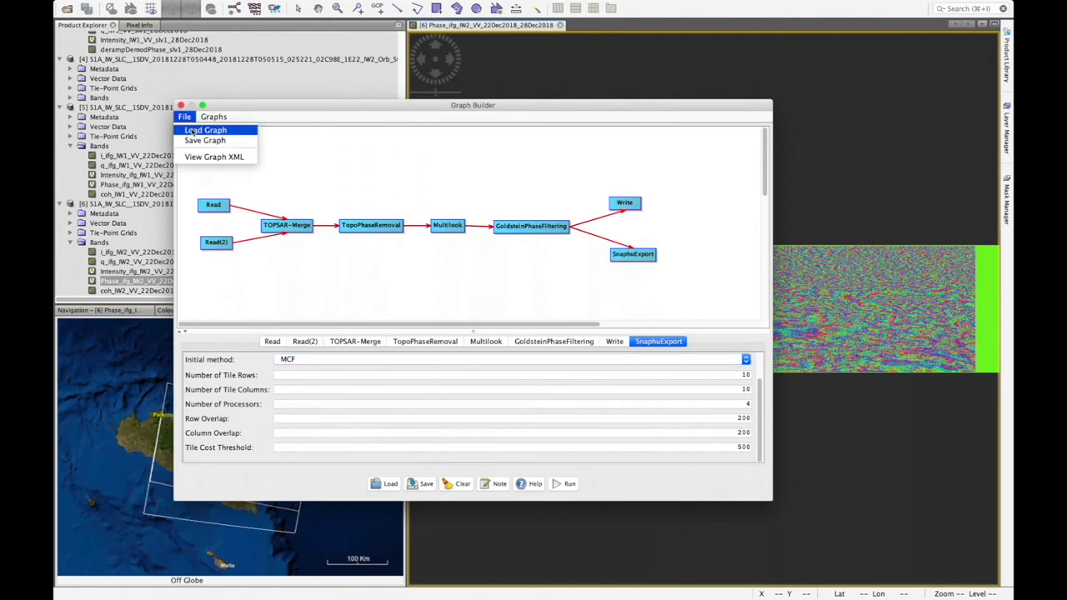
click(191, 141)
click(515, 214)
drag(515, 214, 481, 219)
text(Graph)
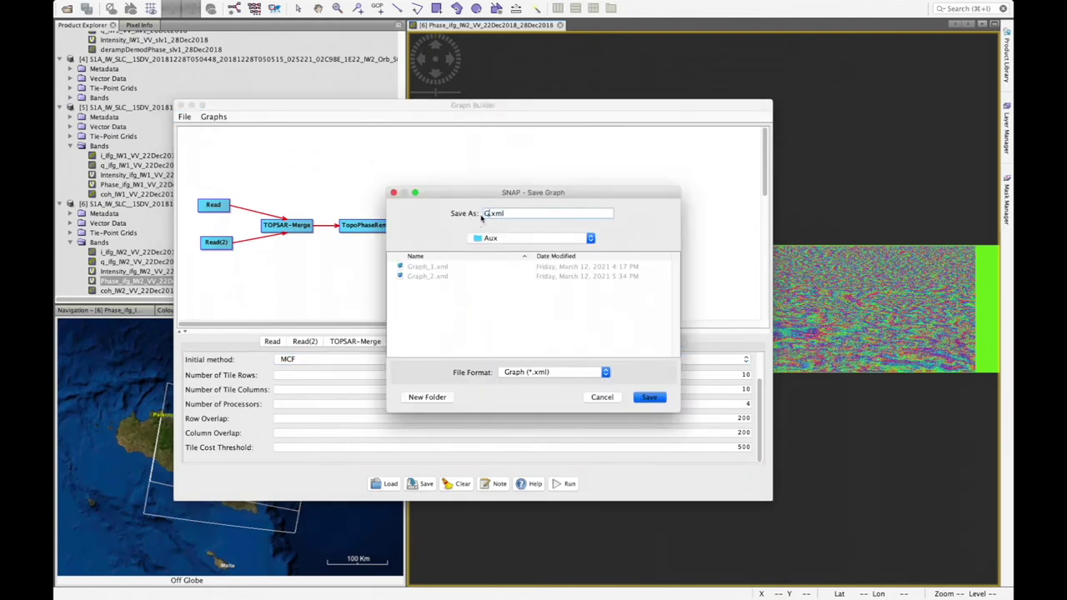
text(_3)
click(656, 399)
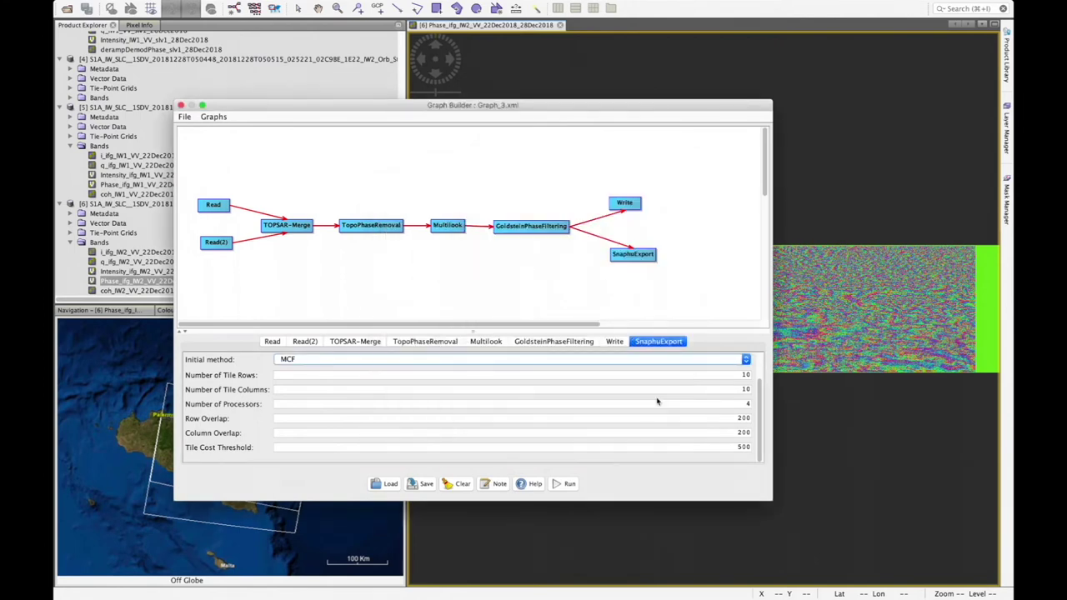
click(564, 484)
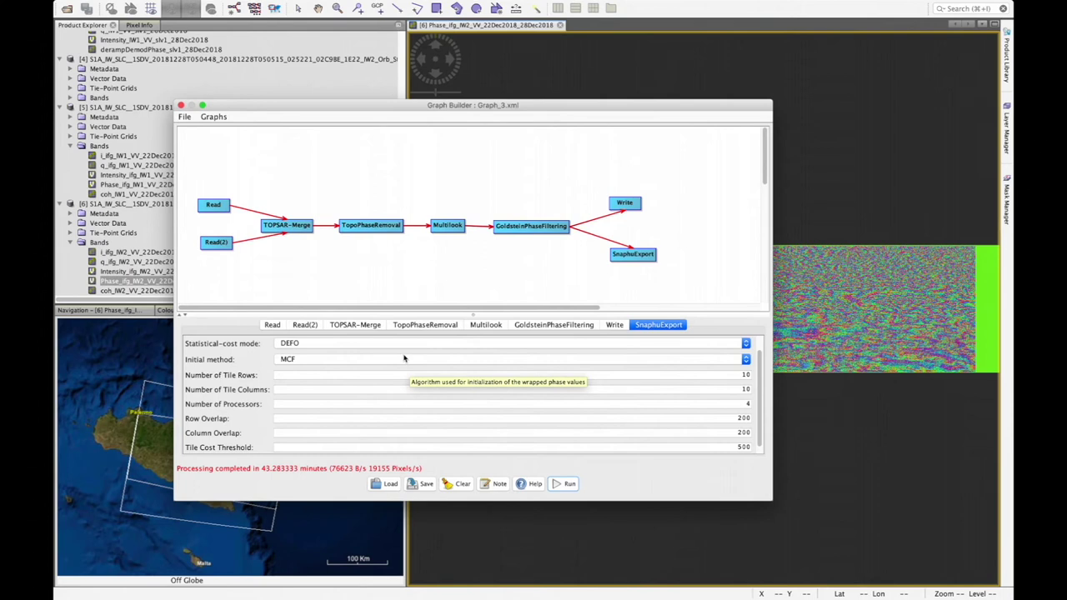
Step: Close Graph Builder and display product [7]'s Phase_ifg_VV_22Dec2018_28Dec2018 band as an interferogram image
click(181, 105)
scroll(133, 257, down, 1)
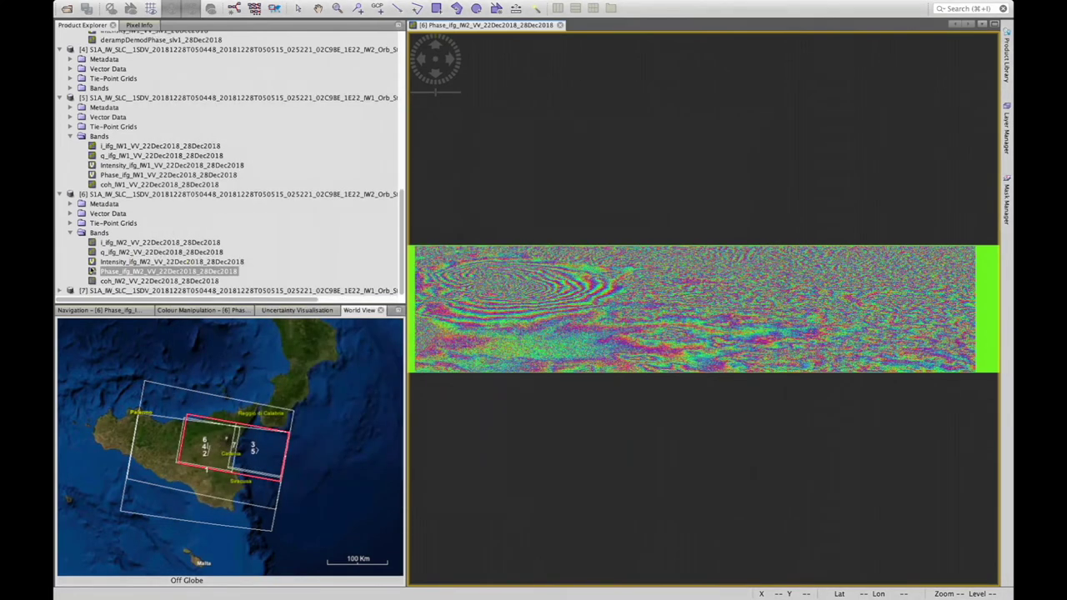
click(112, 271)
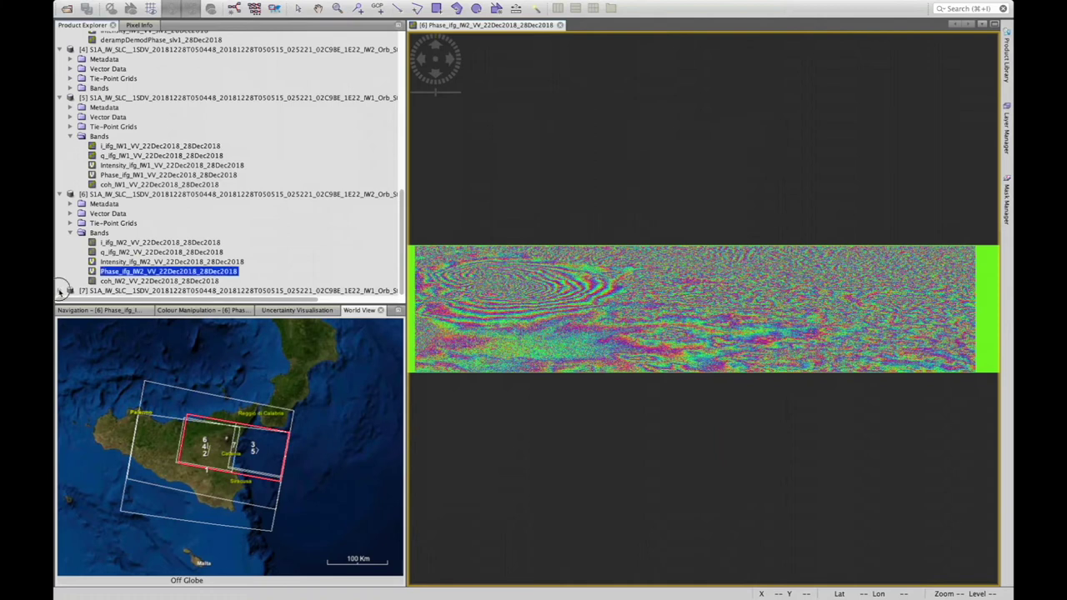
scroll(112, 271, down, 4)
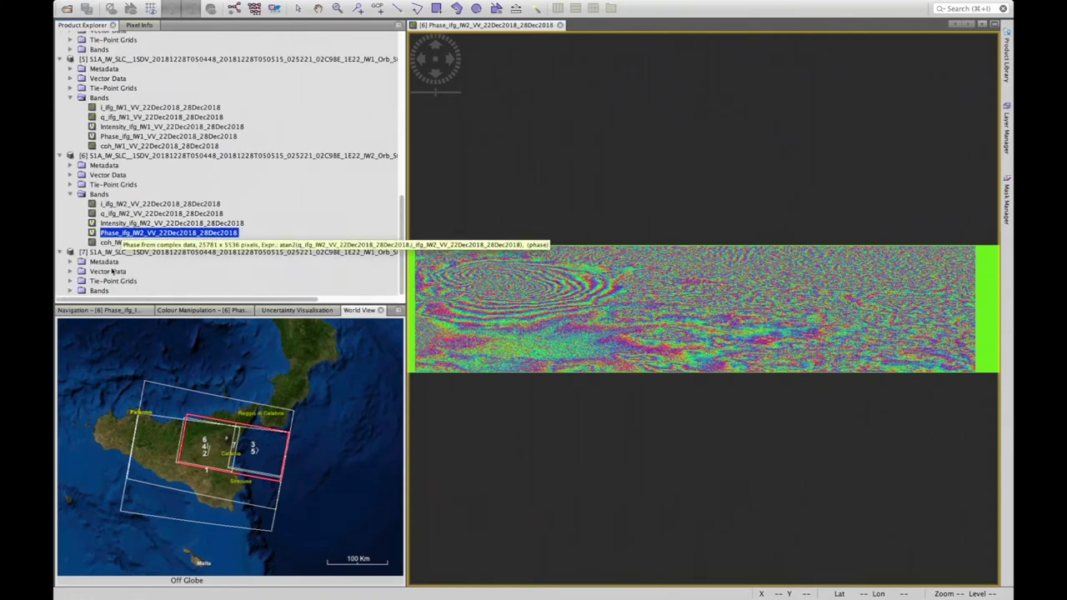
click(70, 290)
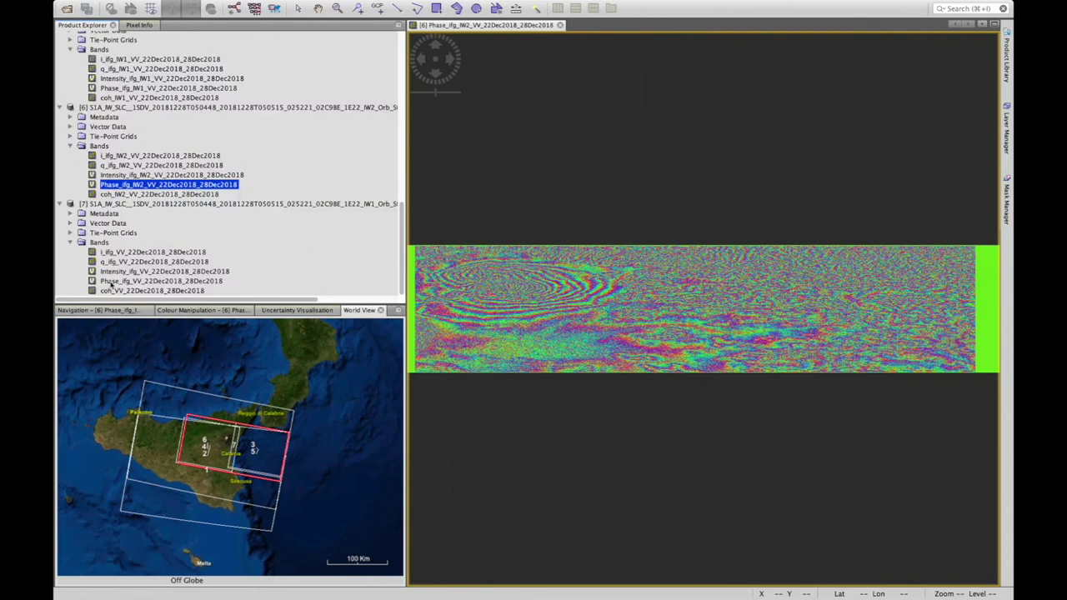
double_click(111, 285)
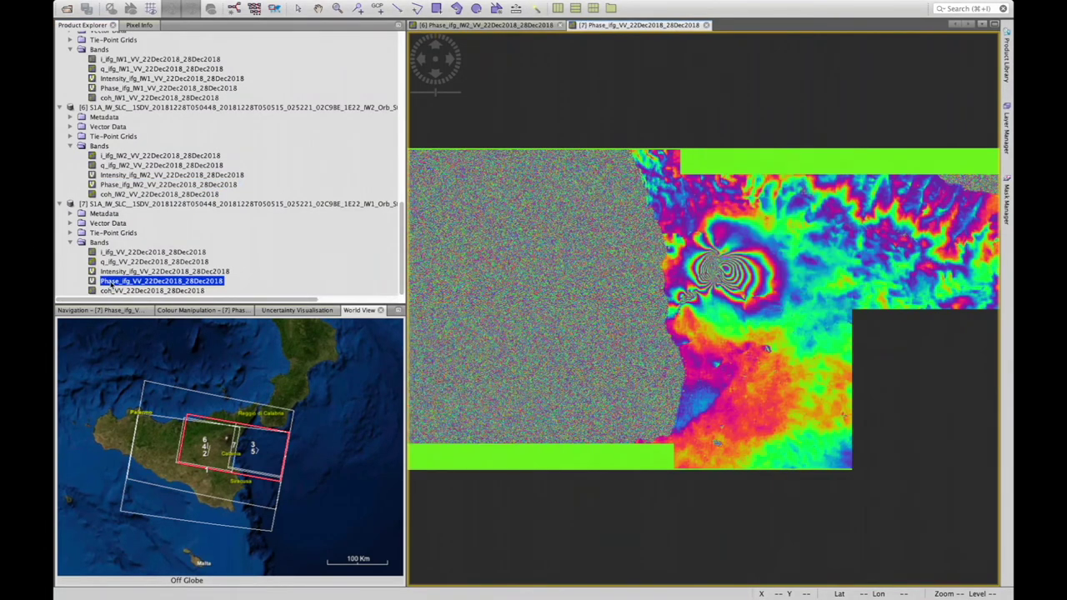
scroll(573, 259, down, 2)
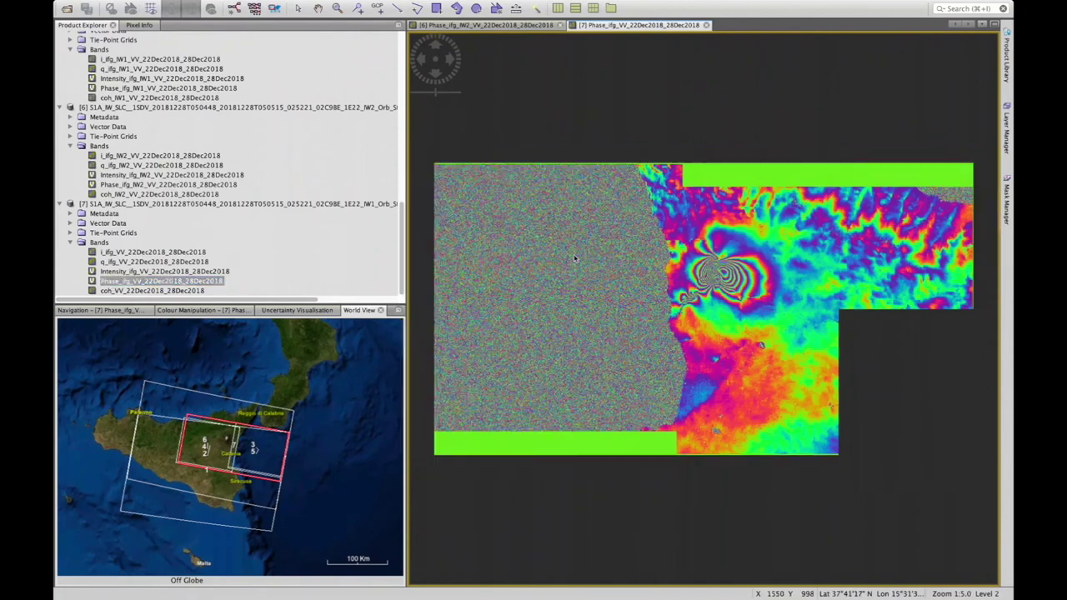
scroll(574, 258, up, 2)
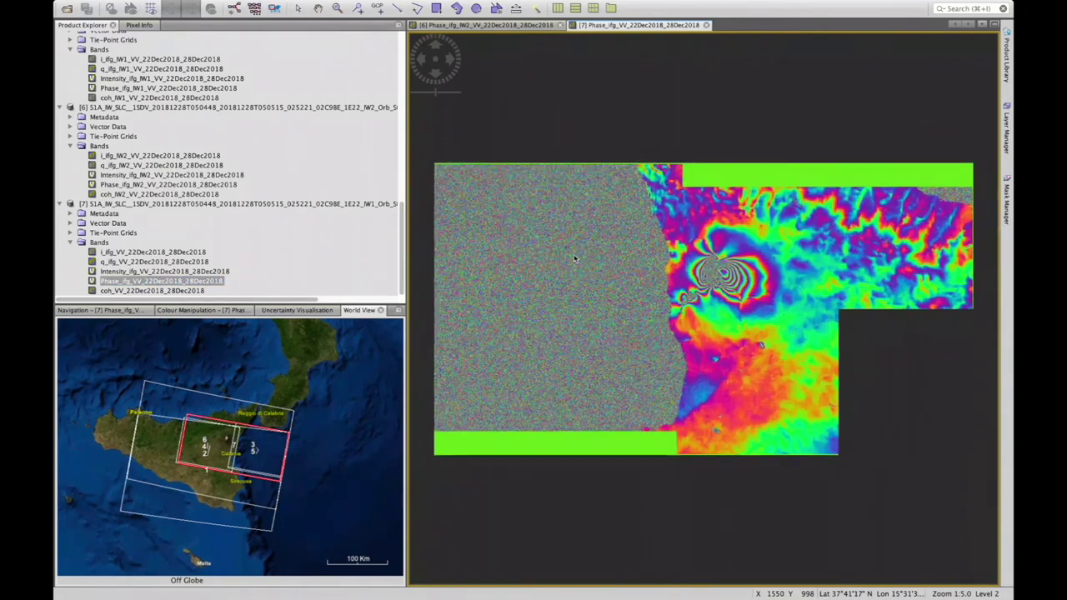
scroll(573, 258, down, 1)
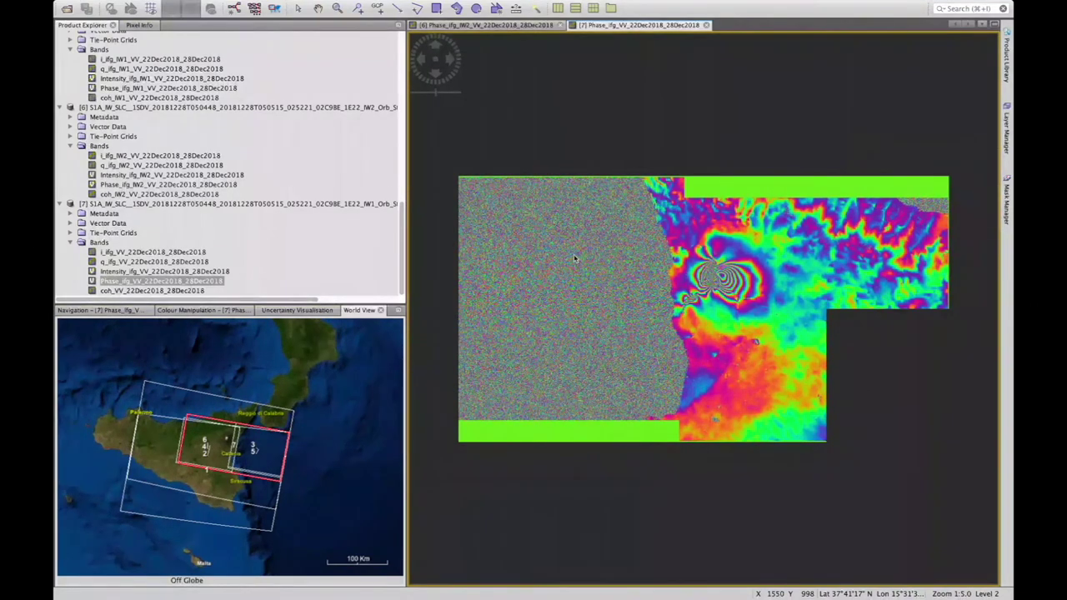
scroll(574, 258, down, 2)
scroll(574, 259, up, 2)
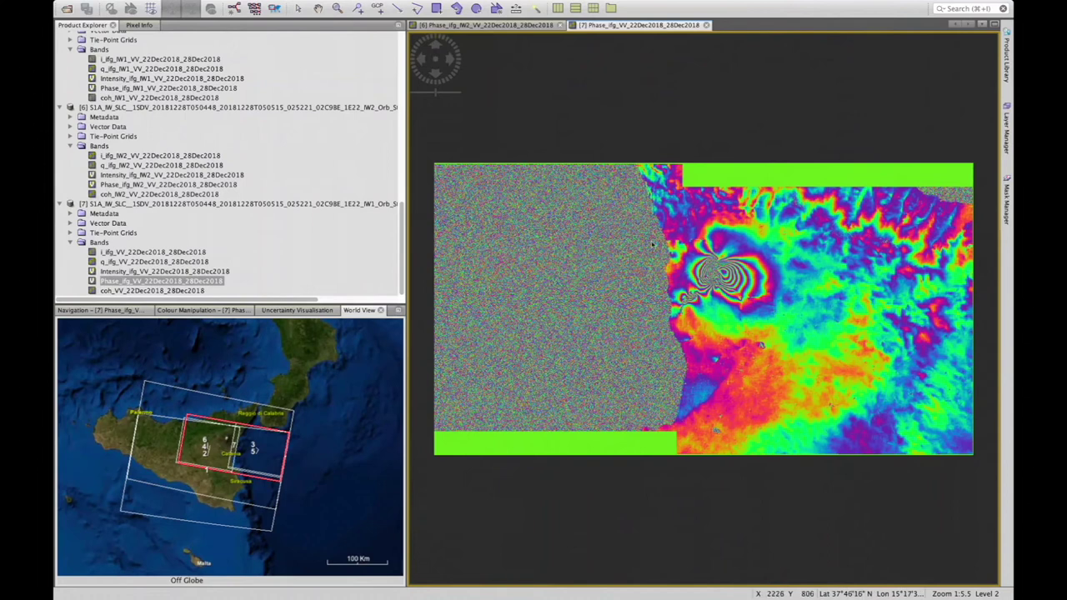
click(507, 27)
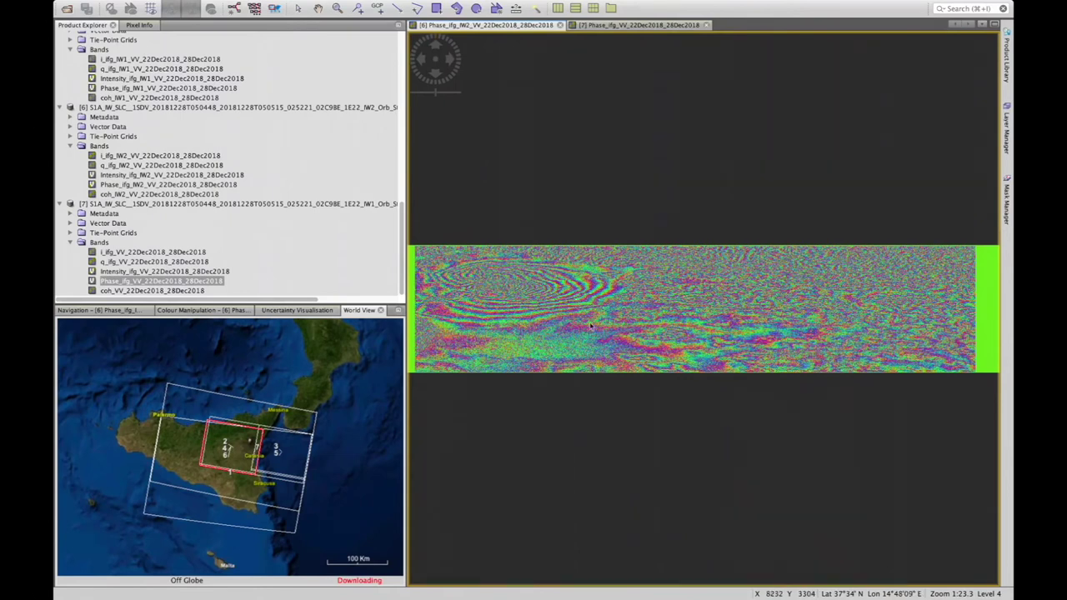
click(642, 25)
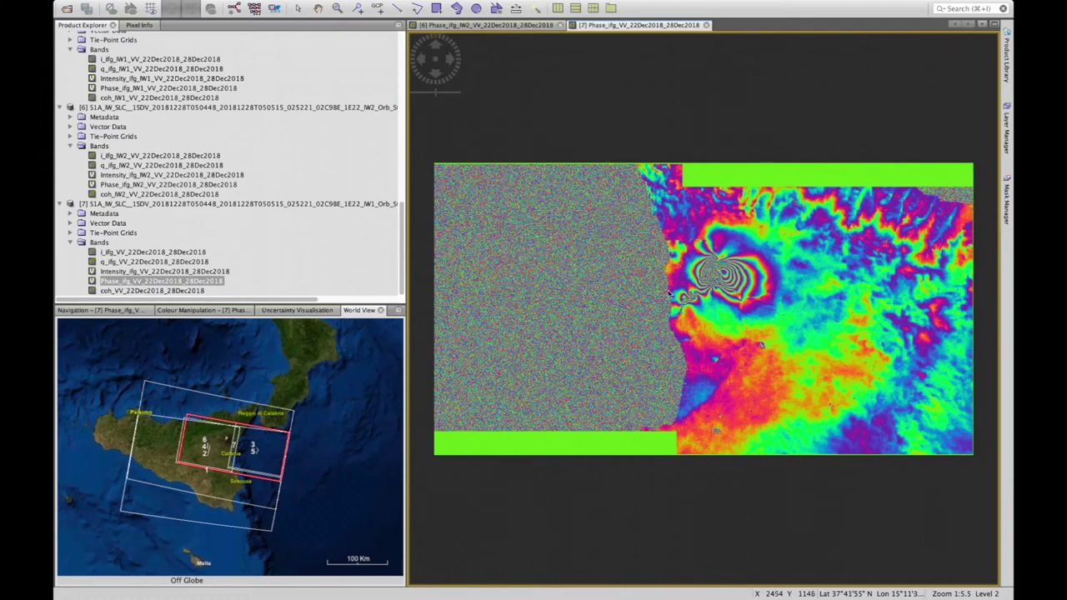
Step: In the XQuartz terminal, move into Processing/SNAPHU and the S1A export folder, listing its files
mouse_move(582, 582)
click(689, 587)
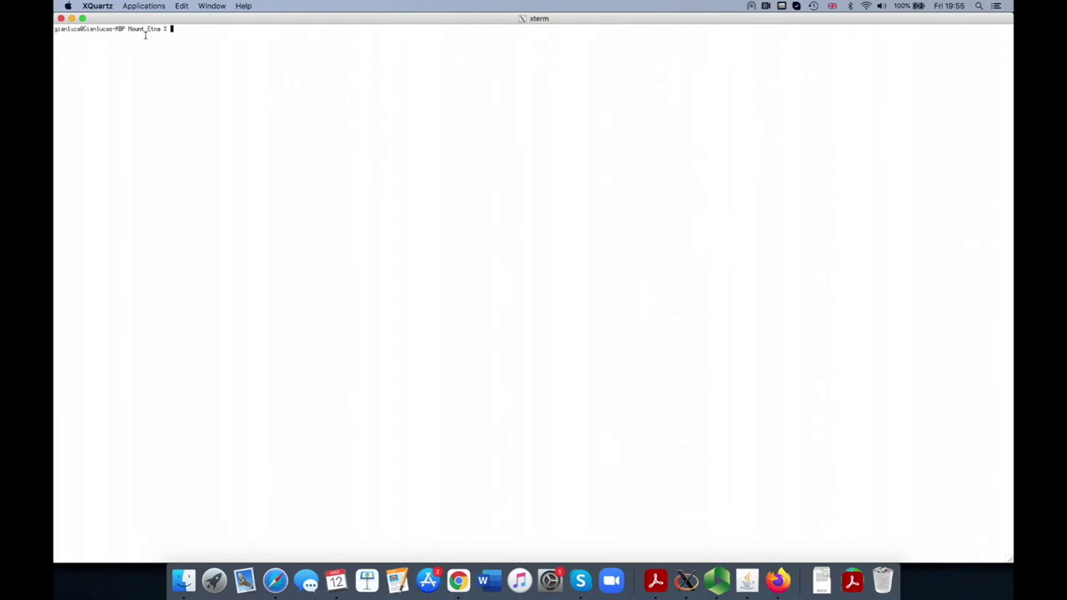
text(ls)
key(Return)
text(cd Pro)
key(Tab)
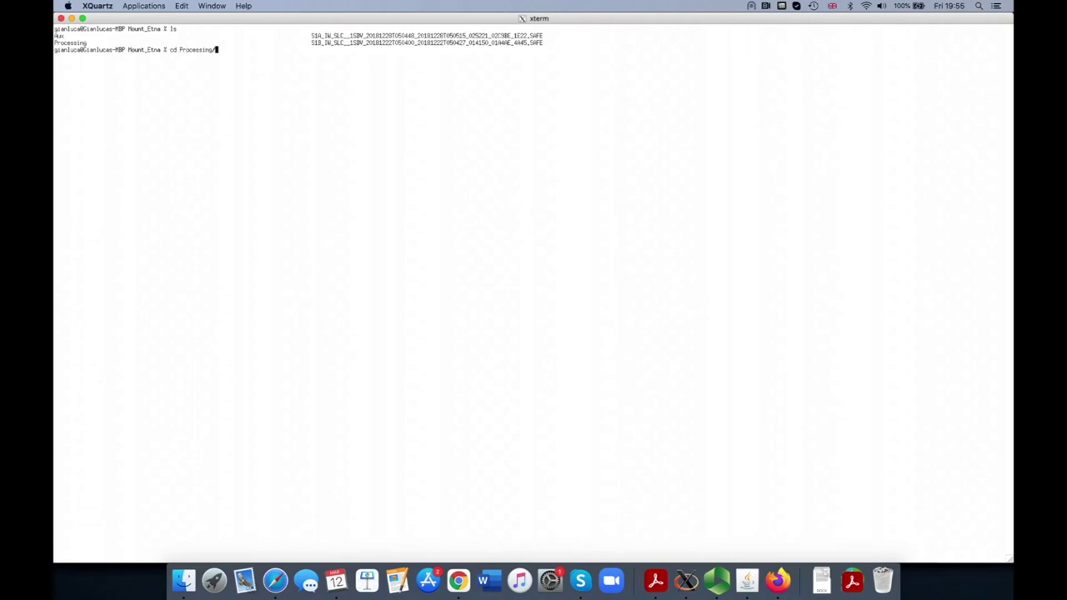
text(SN)
key(Tab)
key(Return)
text(ls)
key(Return)
text(cd S)
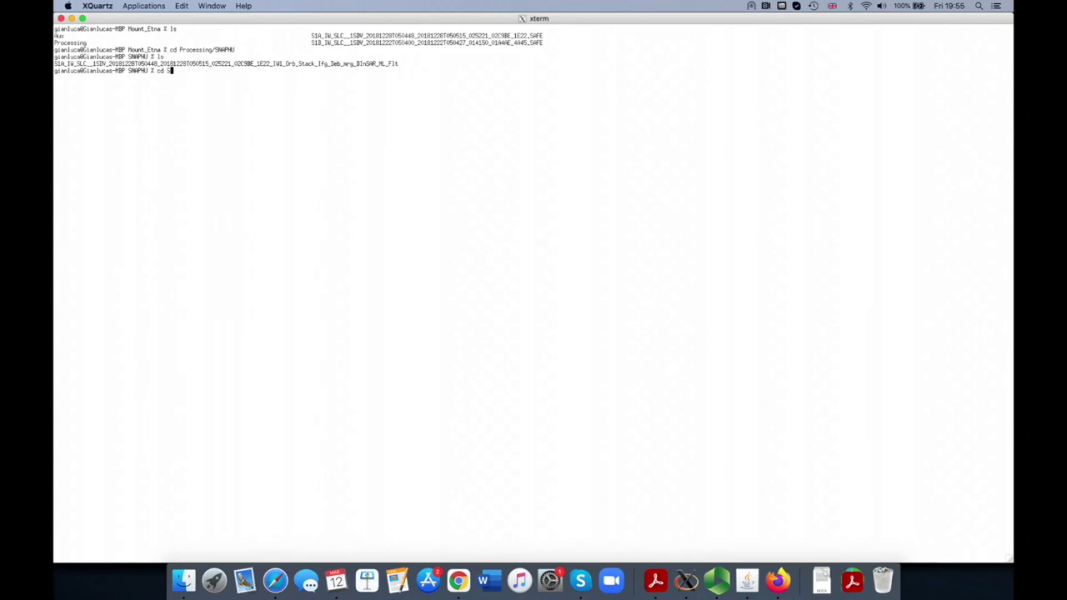
key(Tab)
key(Return)
text(ls)
key(Return)
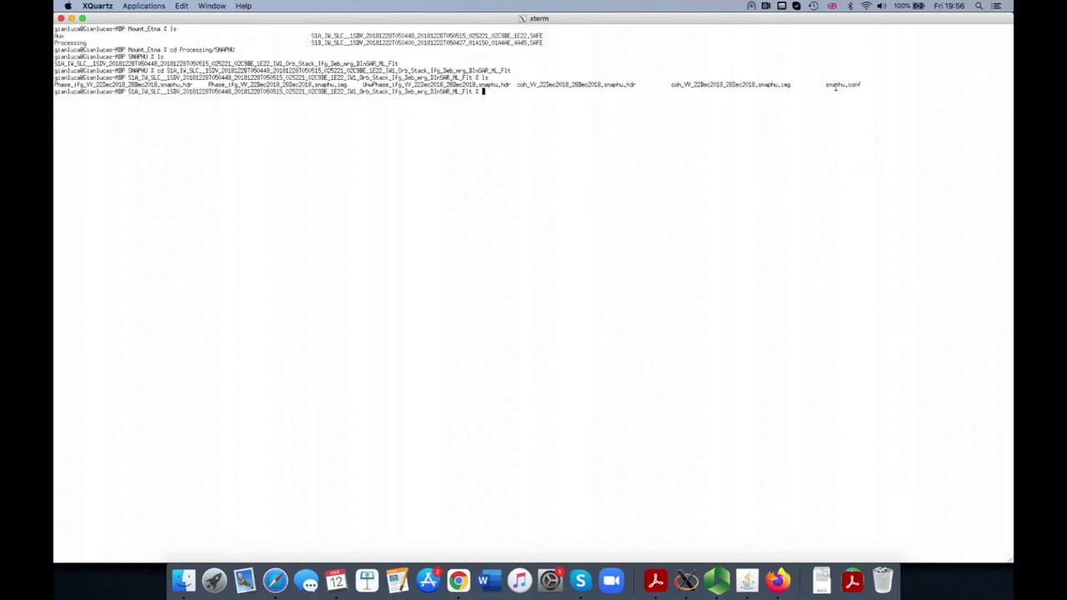
Step: Open snaphu.conf in vi
drag(826, 85, 862, 86)
click(691, 92)
text(vi sna)
key(Tab)
key(Return)
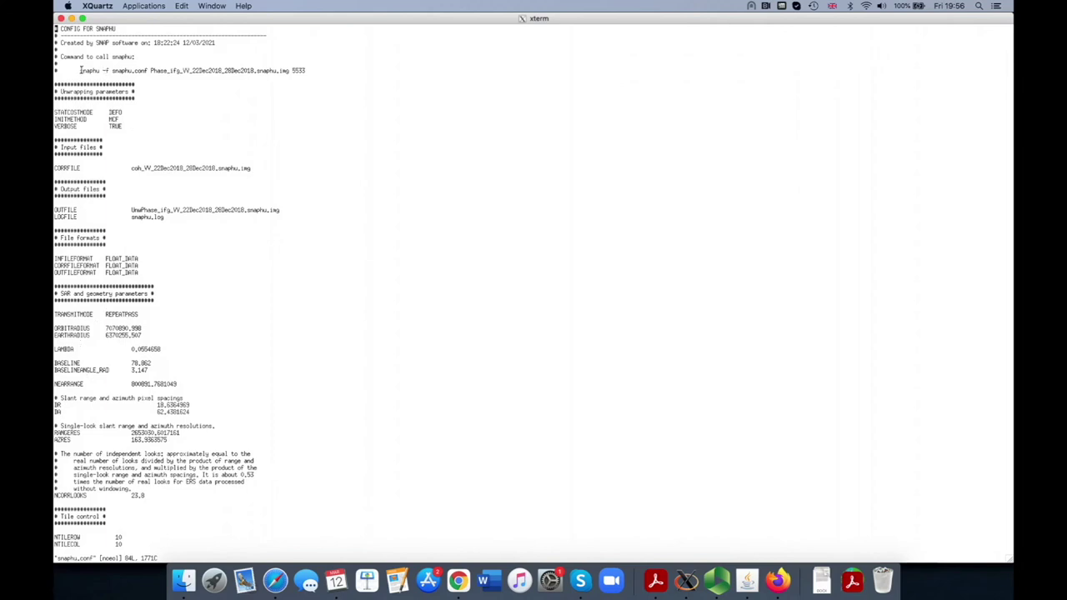
Step: Copy the 'snaphu -f snaphu.conf …' command line and quit vi with :q
drag(80, 70, 305, 71)
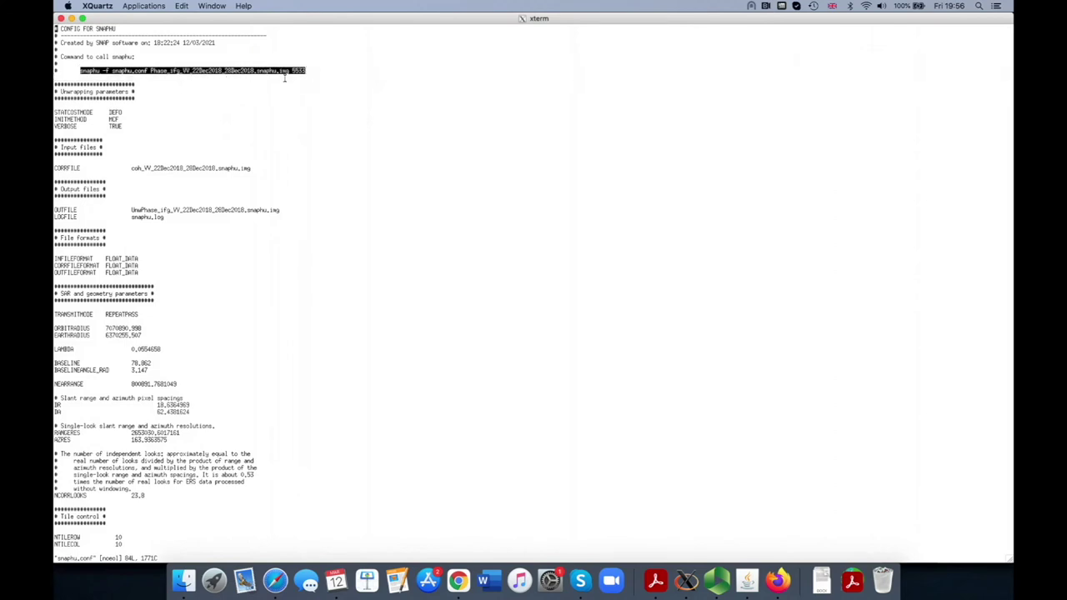
key(super+c)
text(:q)
key(Return)
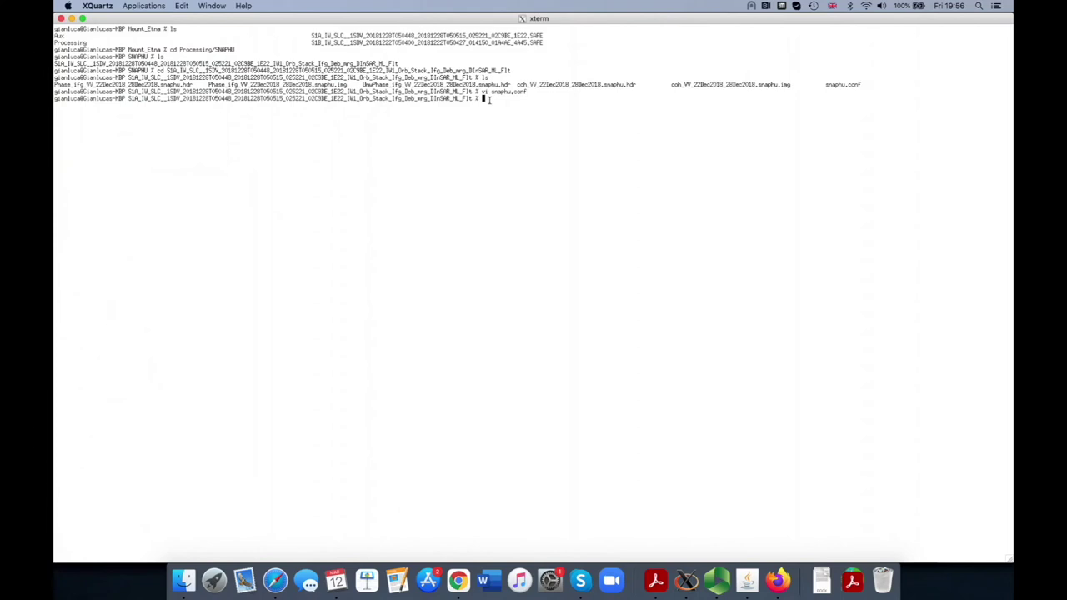
Step: Paste and run the copied snaphu -f snaphu.conf command to unwrap the phase image
key(super+v)
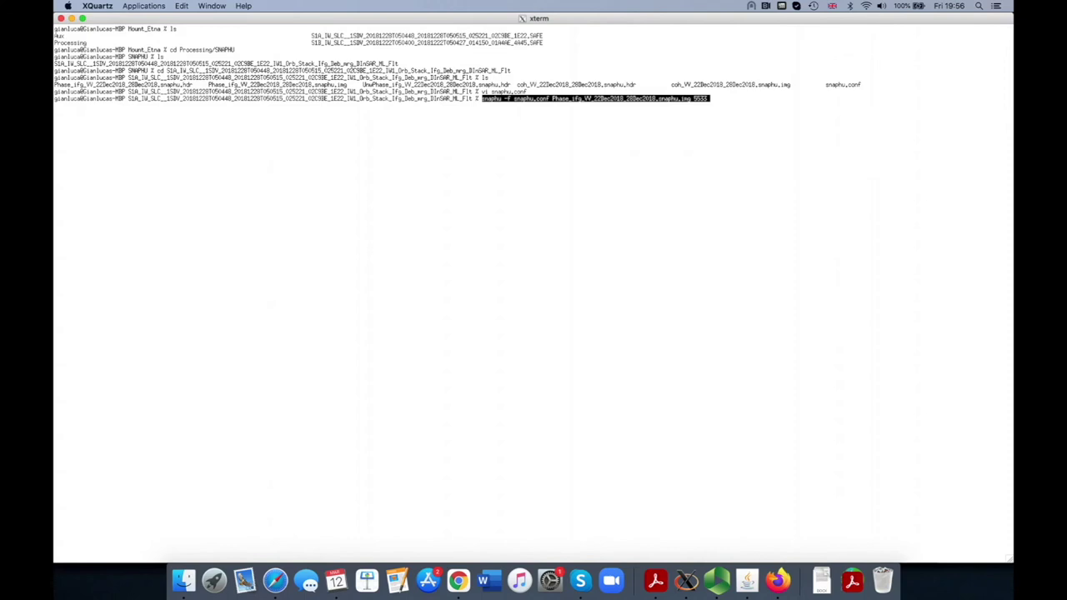
key(Return)
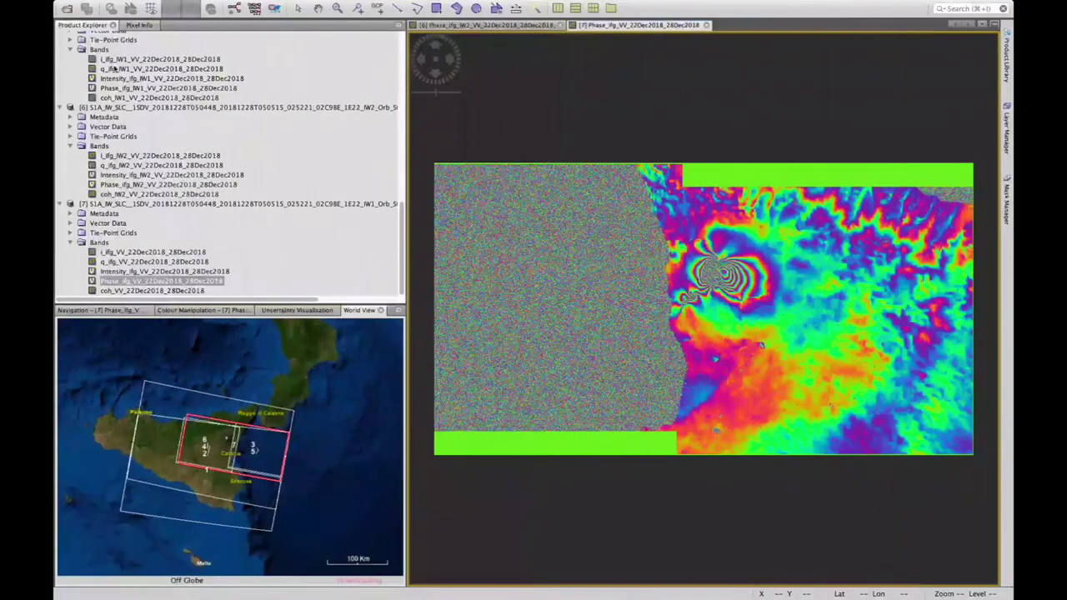
Step: Open the UnwPhase_ifg_VV_22Dec2018_28Dec2018.snaphu .hdr file from the SNAPHU S1A folder as product [8]
click(67, 10)
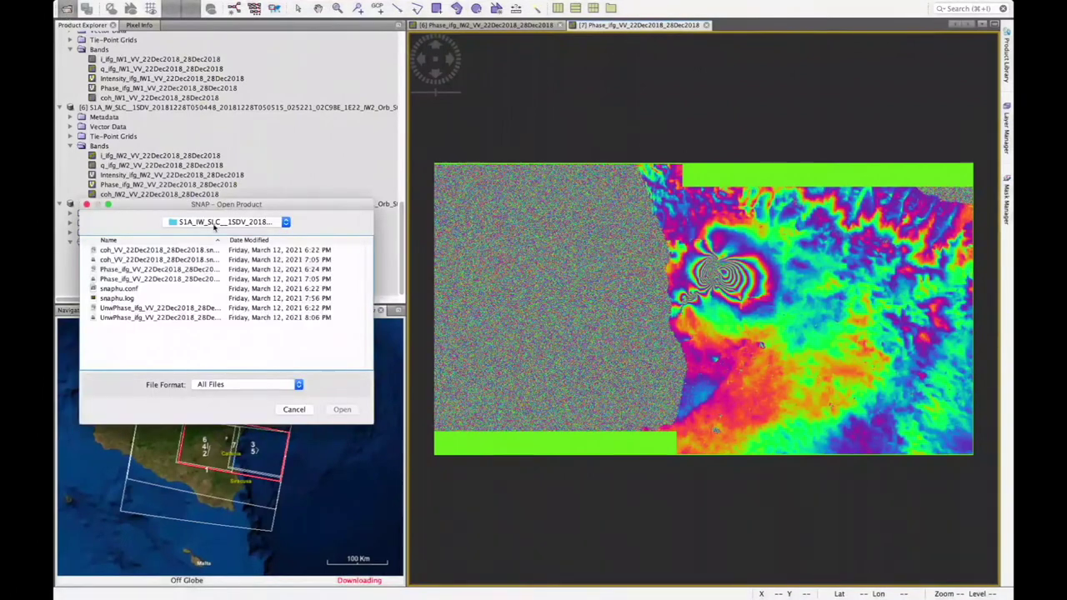
click(218, 223)
click(207, 236)
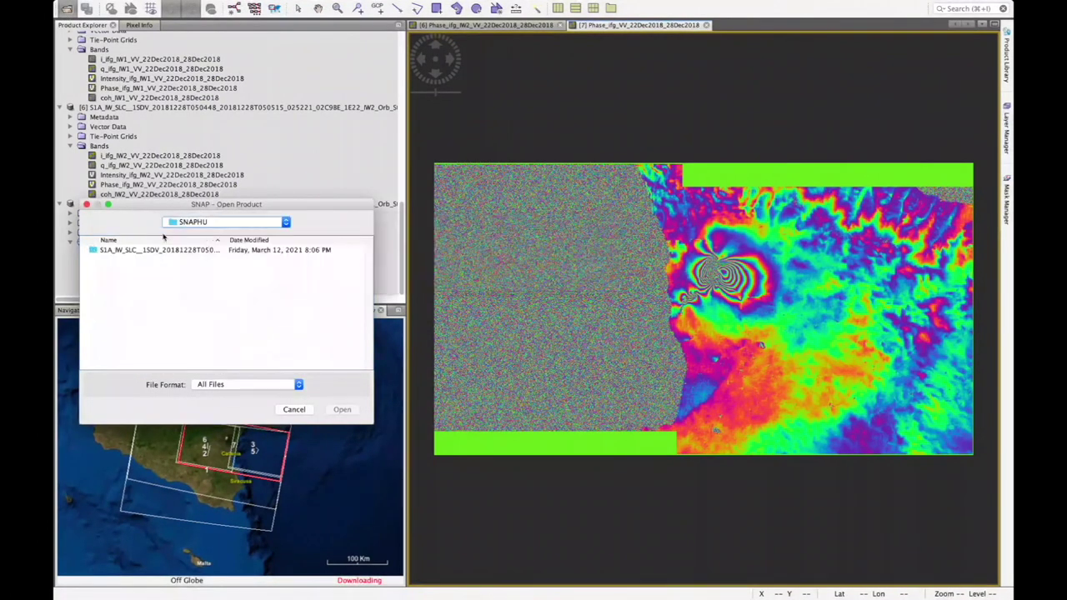
double_click(133, 252)
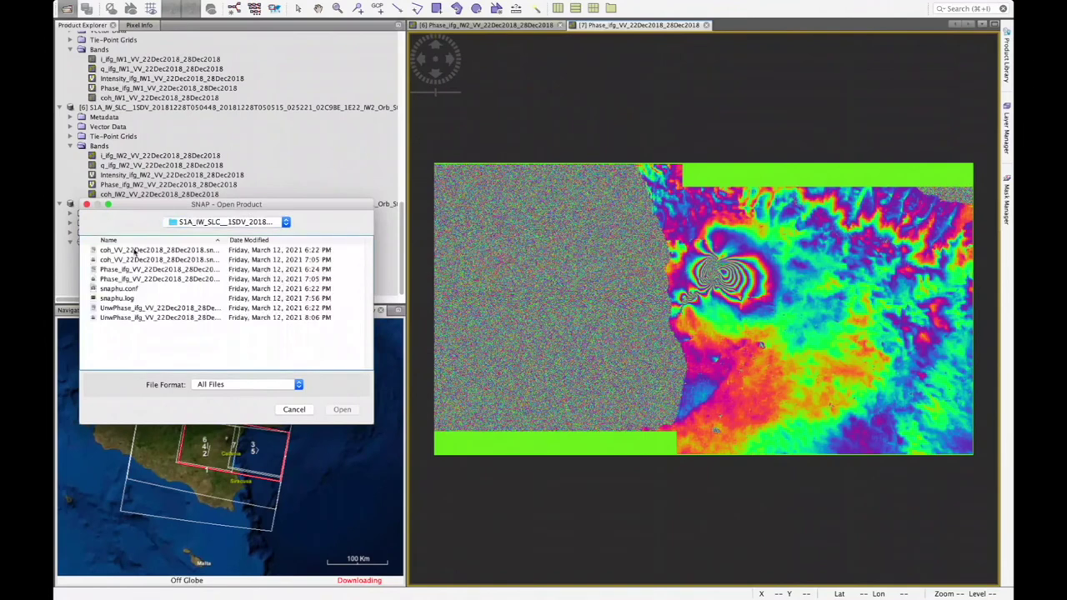
drag(224, 241, 292, 242)
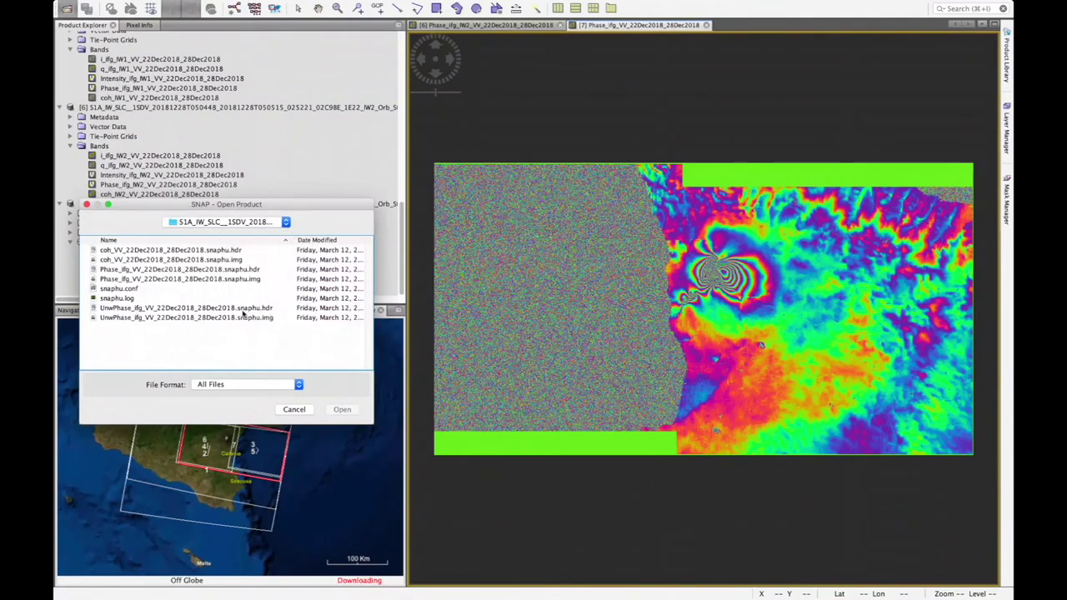
double_click(117, 309)
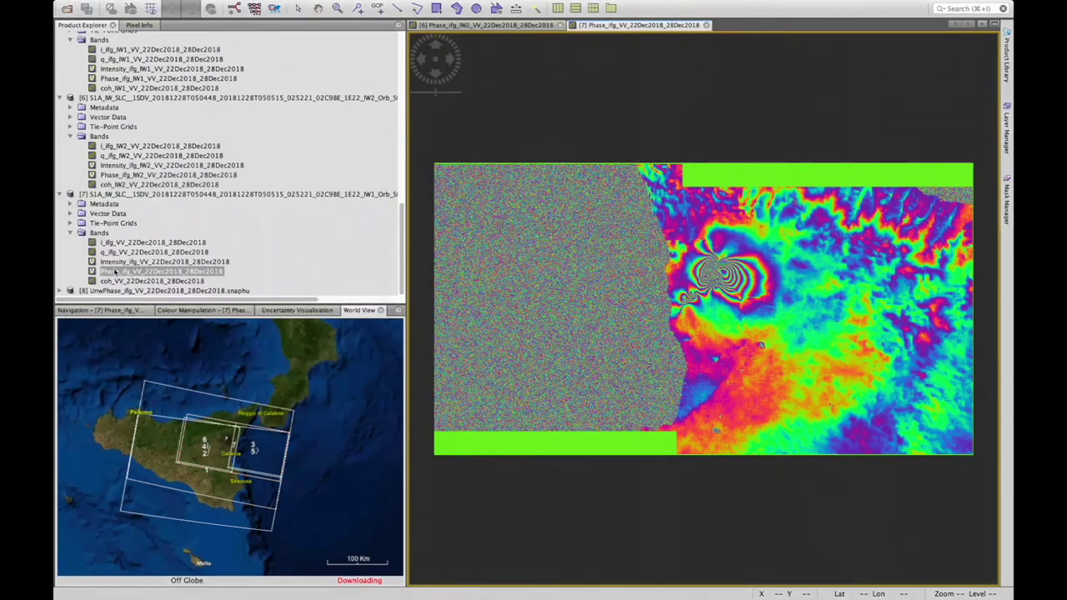
Step: Display product [8]'s UnwPhase_ifg_VV_22Dec2018_28Dec2018 band as an image
click(65, 290)
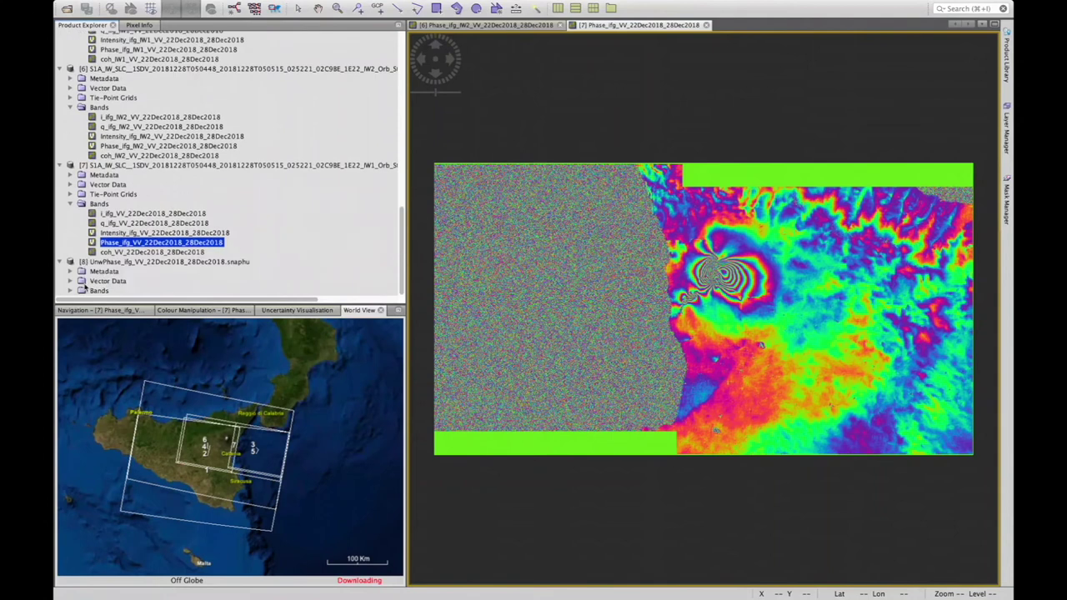
click(71, 291)
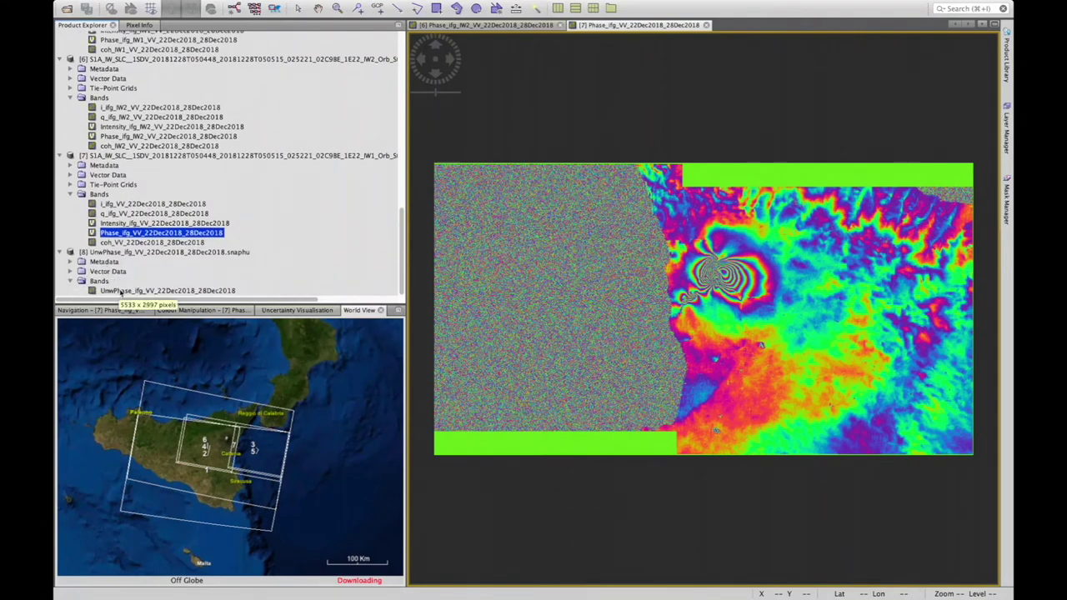
double_click(142, 290)
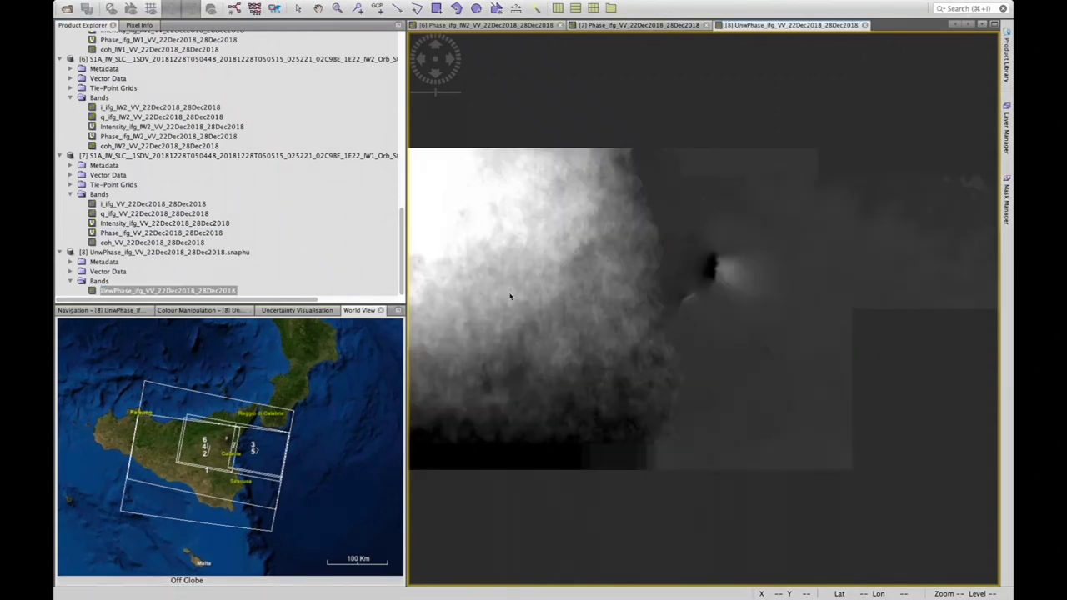
scroll(640, 281, down, 1)
scroll(639, 281, down, 1)
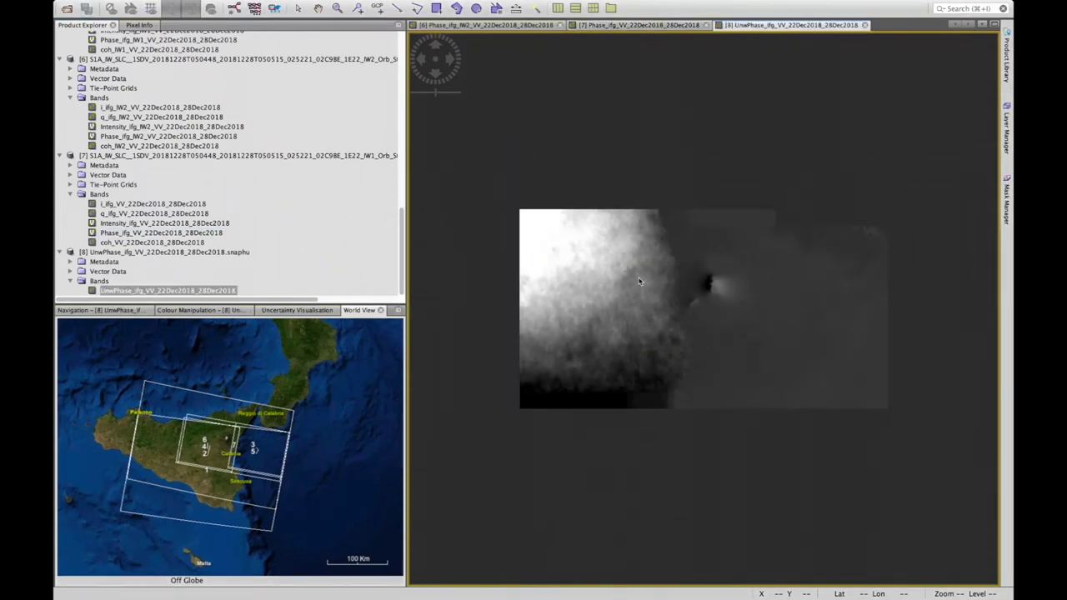
scroll(696, 298, up, 2)
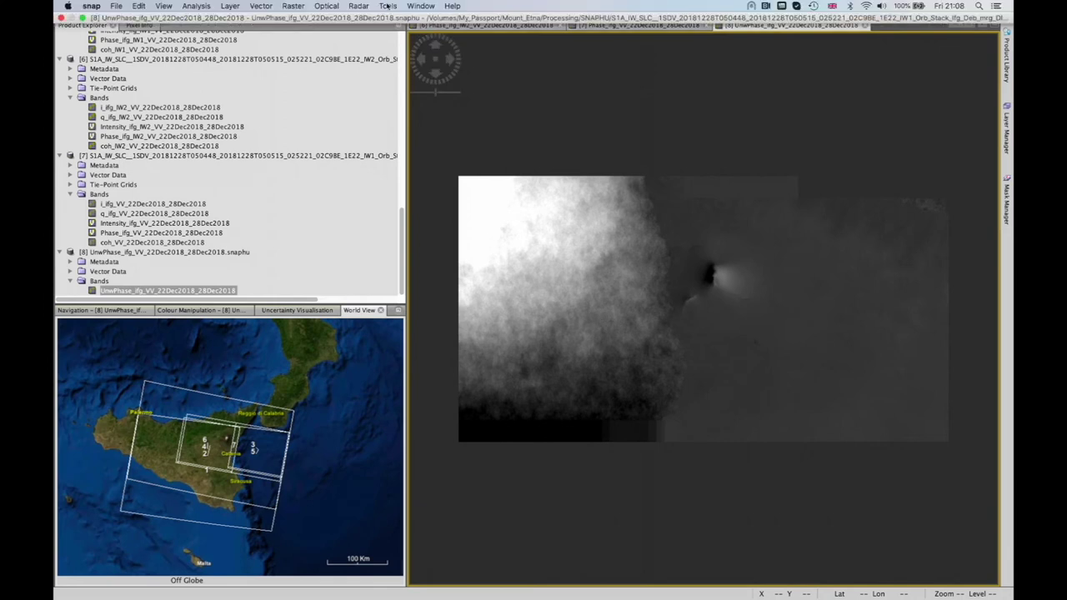
Step: Open a new Graph Builder and delete its Write node, leaving the Read node
click(387, 6)
click(414, 64)
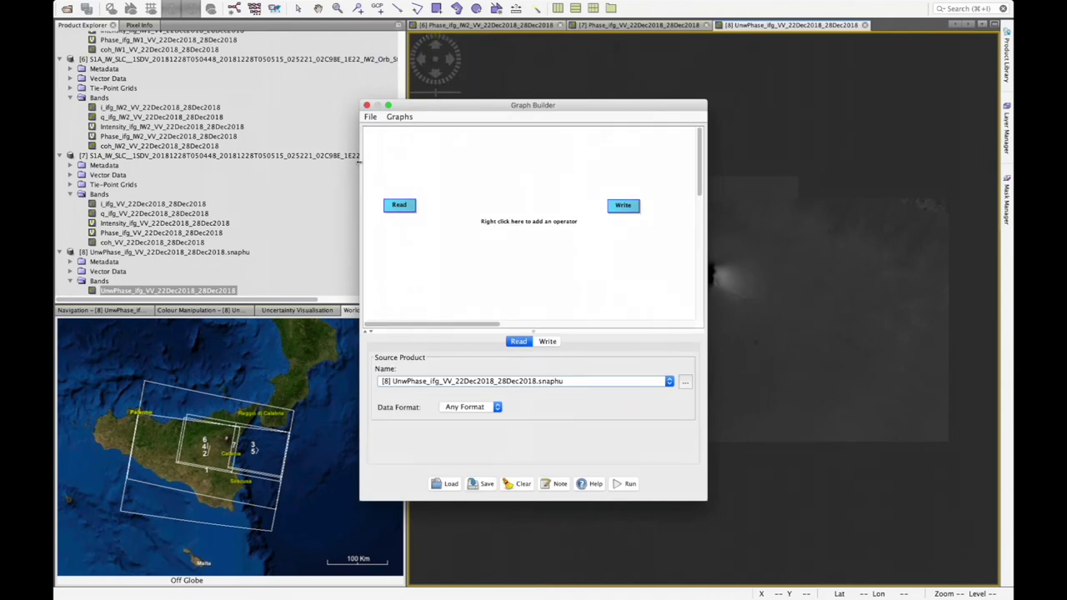
drag(360, 161, 265, 160)
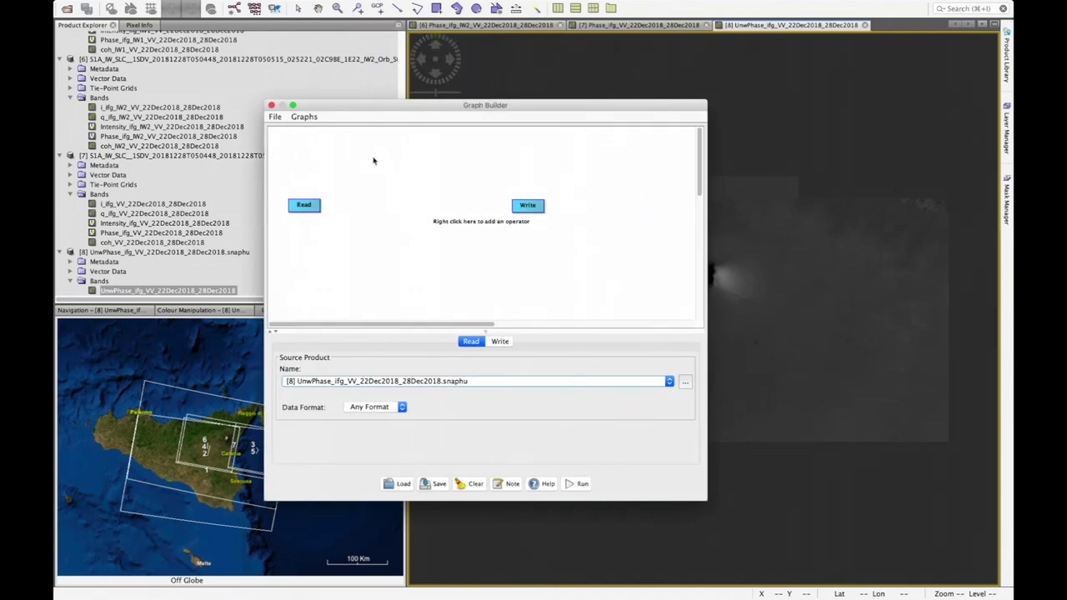
right_click(535, 207)
click(544, 220)
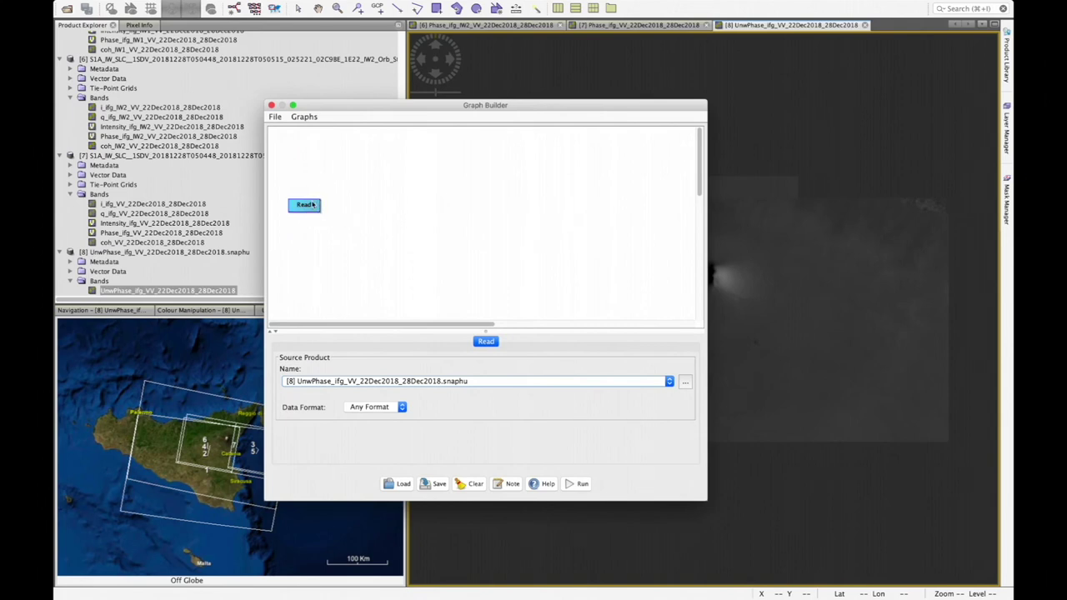
drag(310, 204, 312, 189)
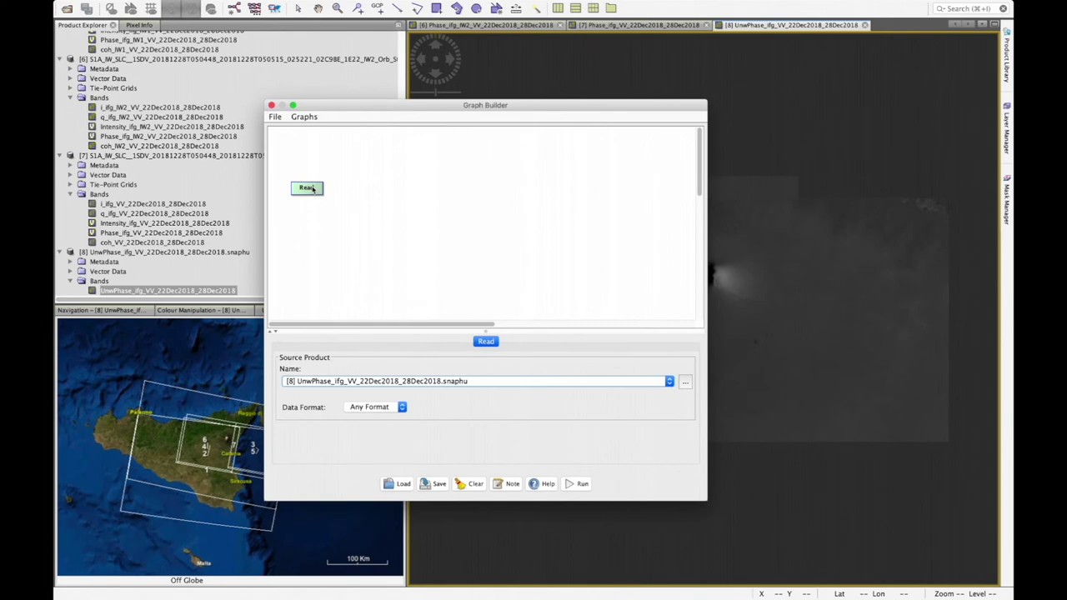
Step: Add a second Read node, Read(2), to the graph
click(302, 239)
right_click(301, 240)
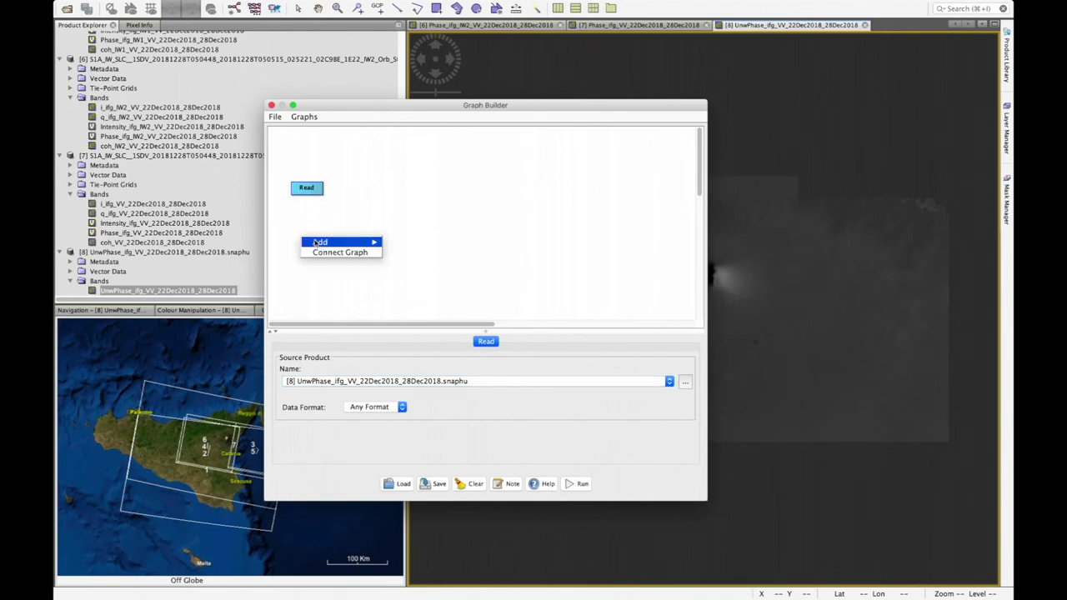
mouse_move(320, 242)
mouse_move(429, 241)
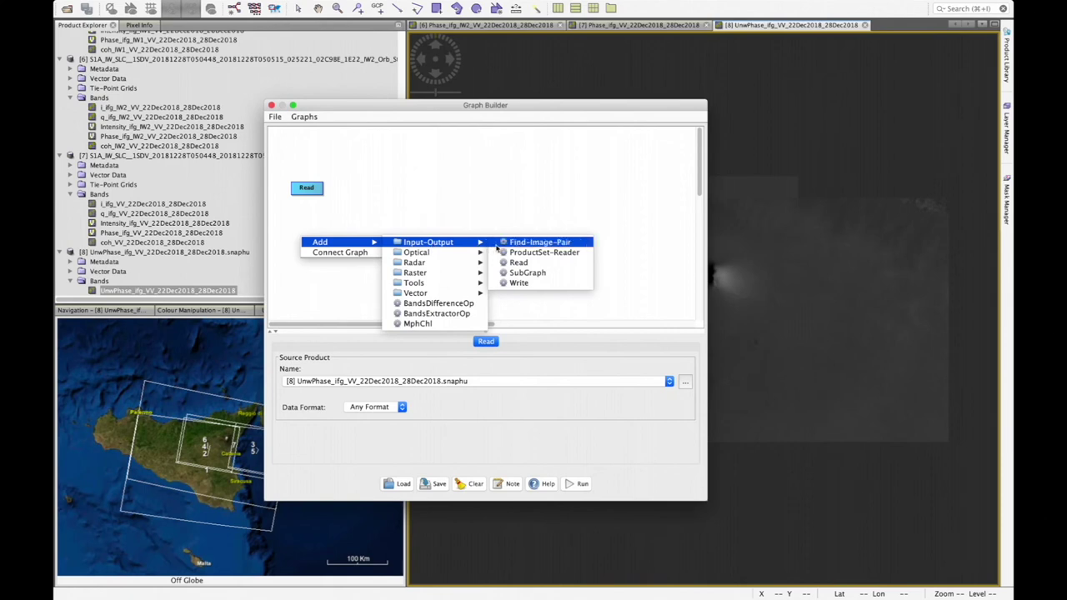
click(517, 262)
drag(322, 243, 307, 245)
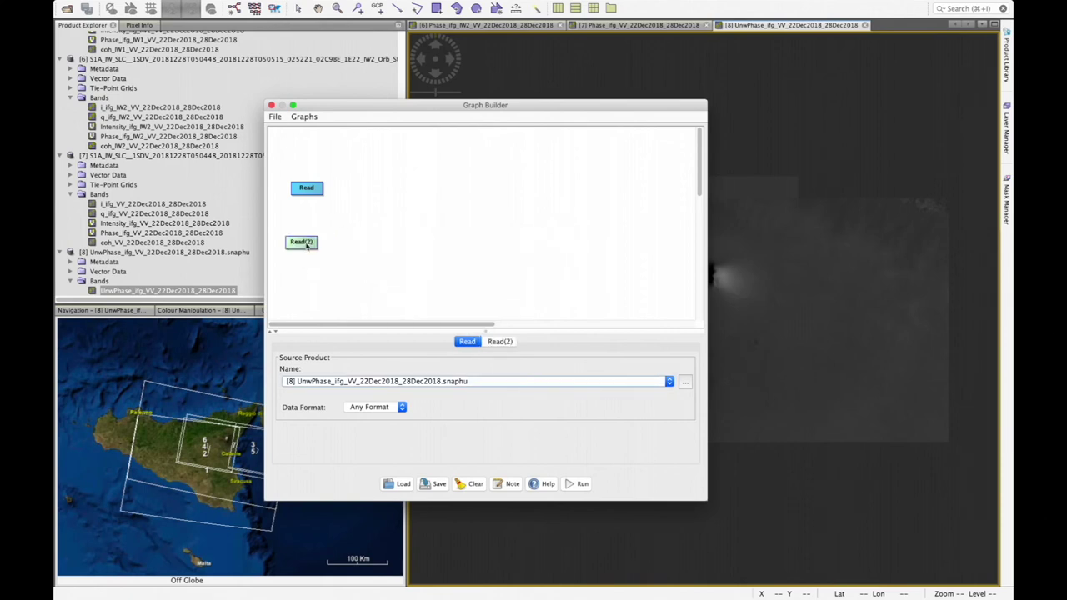
Step: Add a SnaphuImport node to the graph
right_click(356, 207)
mouse_move(377, 211)
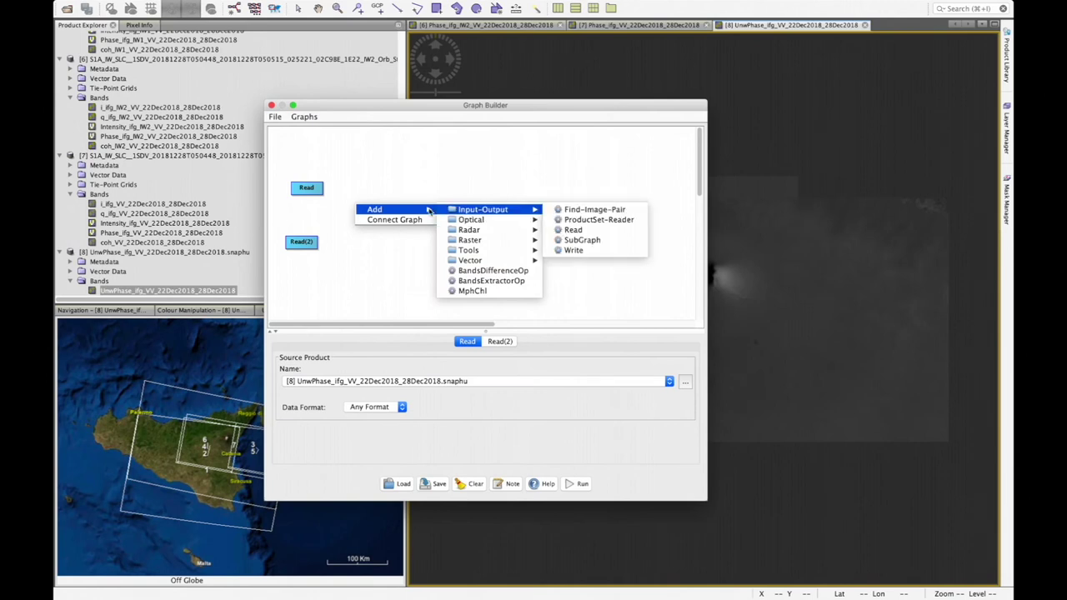
mouse_move(485, 231)
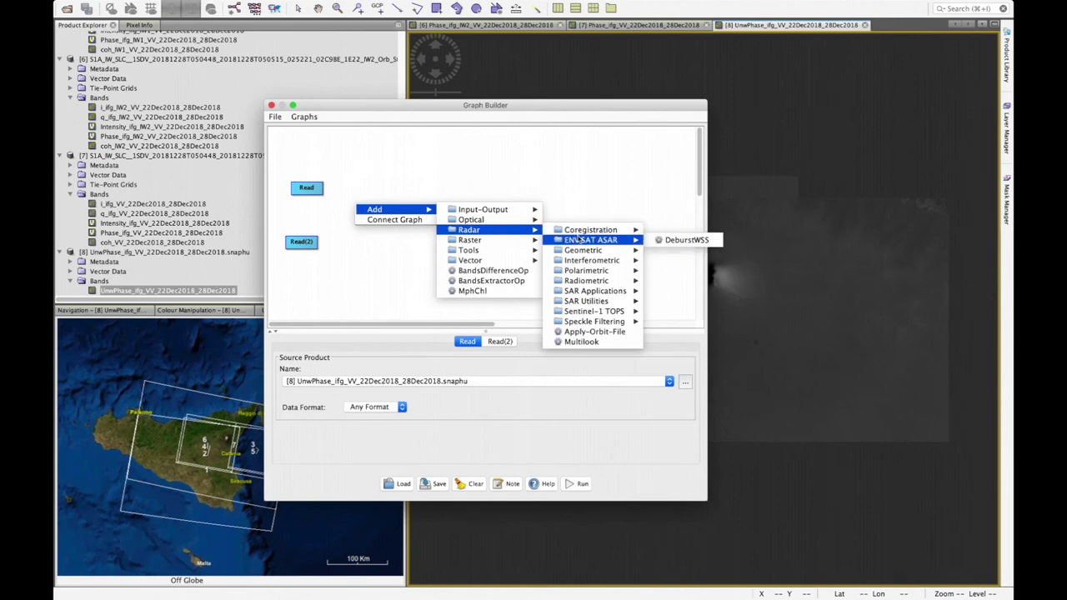
mouse_move(581, 272)
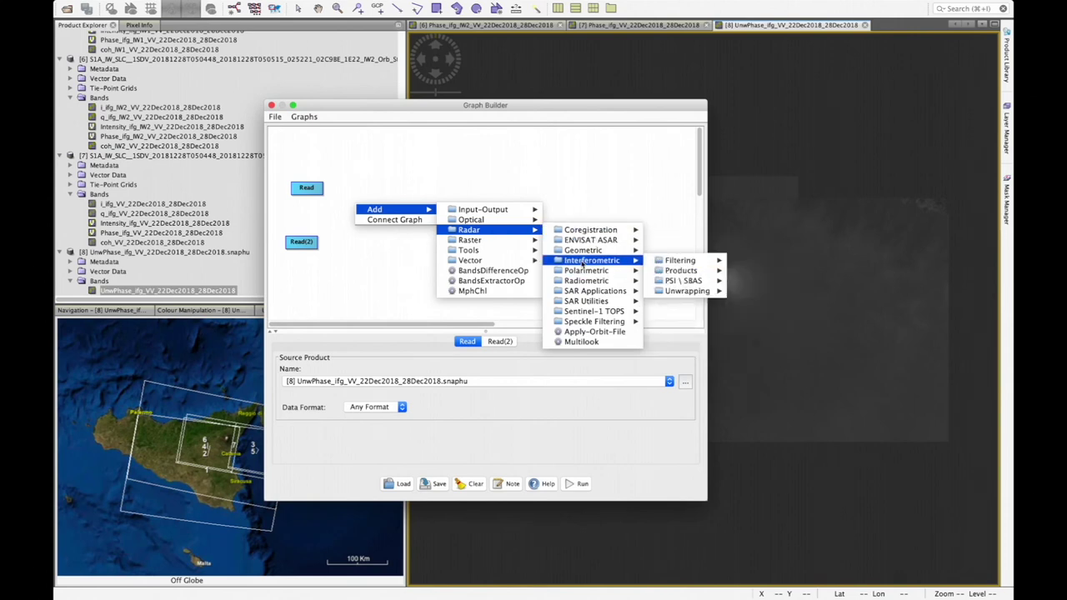
mouse_move(685, 291)
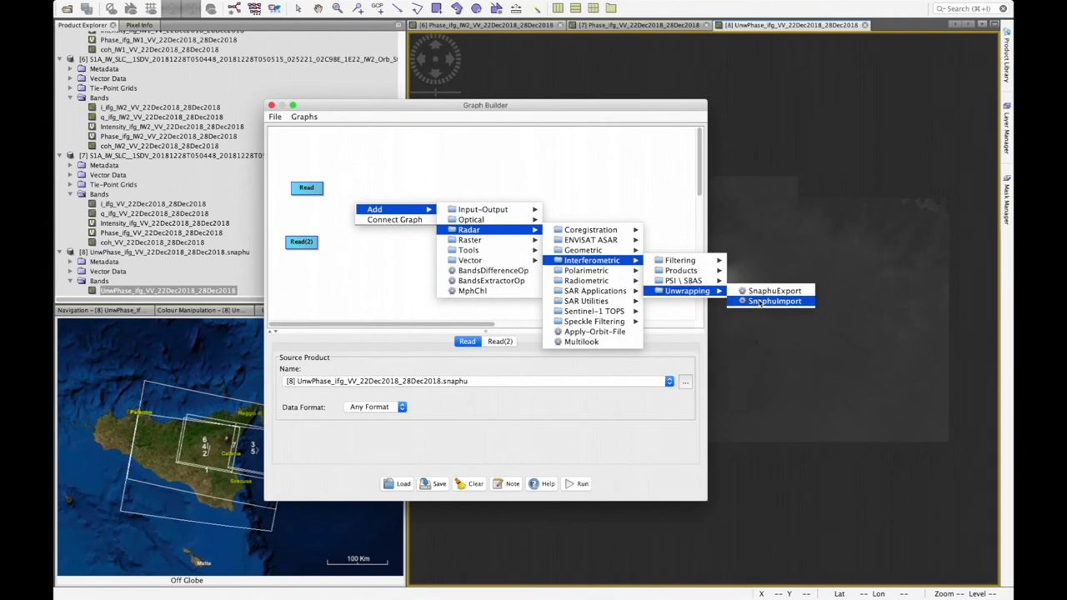
click(760, 302)
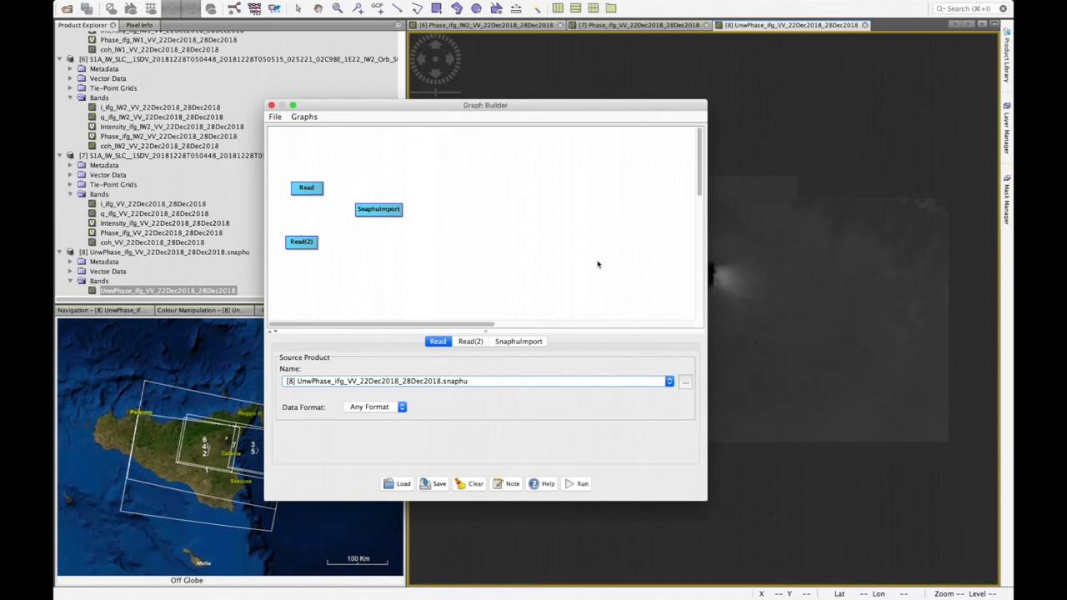
Step: Add a PhaseToDisplacement node to the graph
right_click(440, 209)
mouse_move(457, 211)
mouse_move(542, 213)
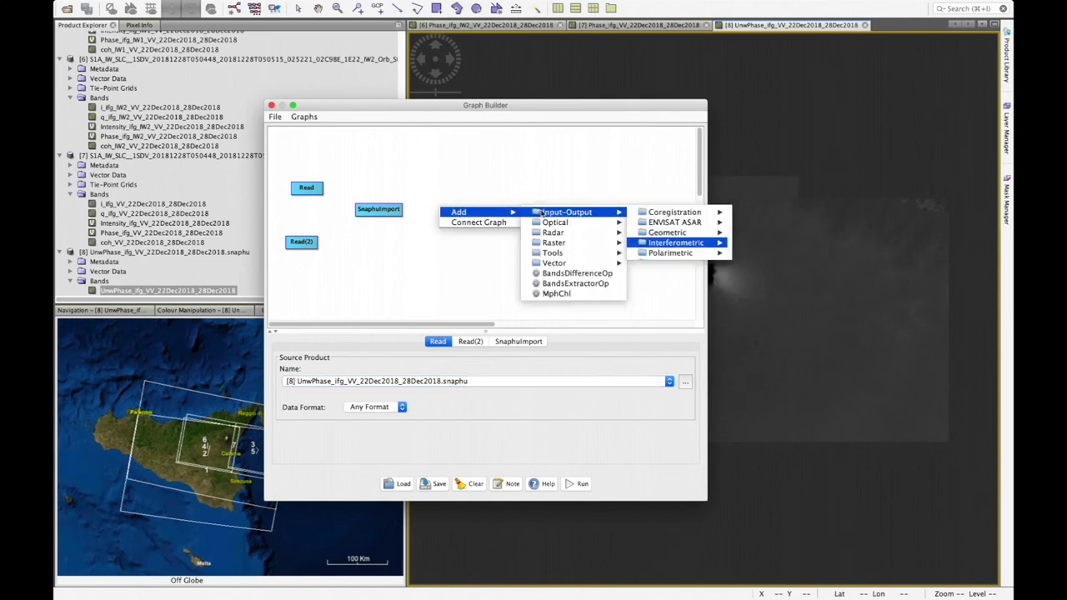
mouse_move(553, 233)
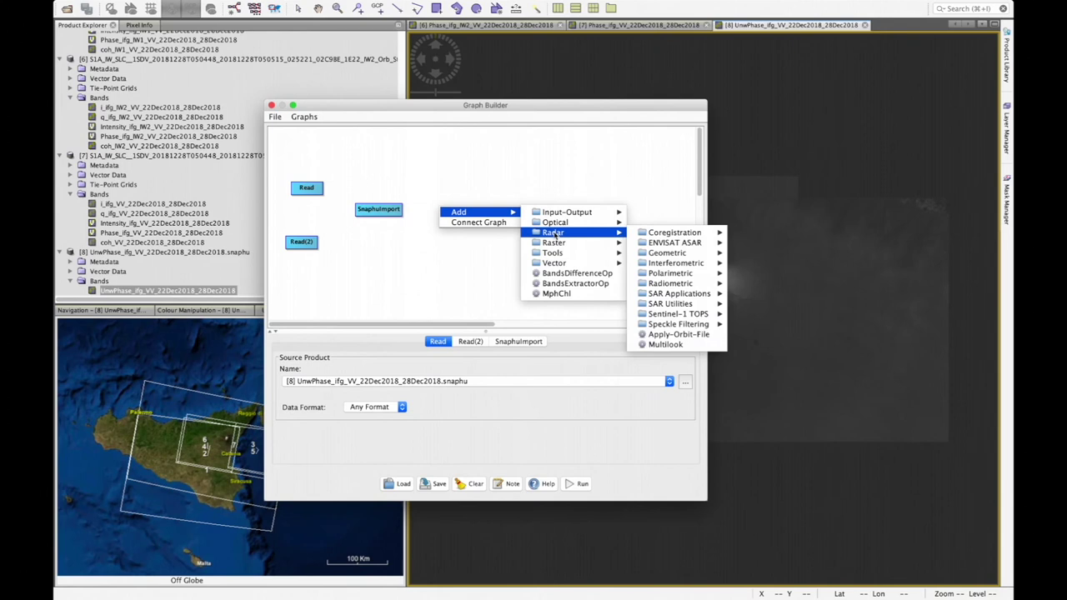
mouse_move(664, 237)
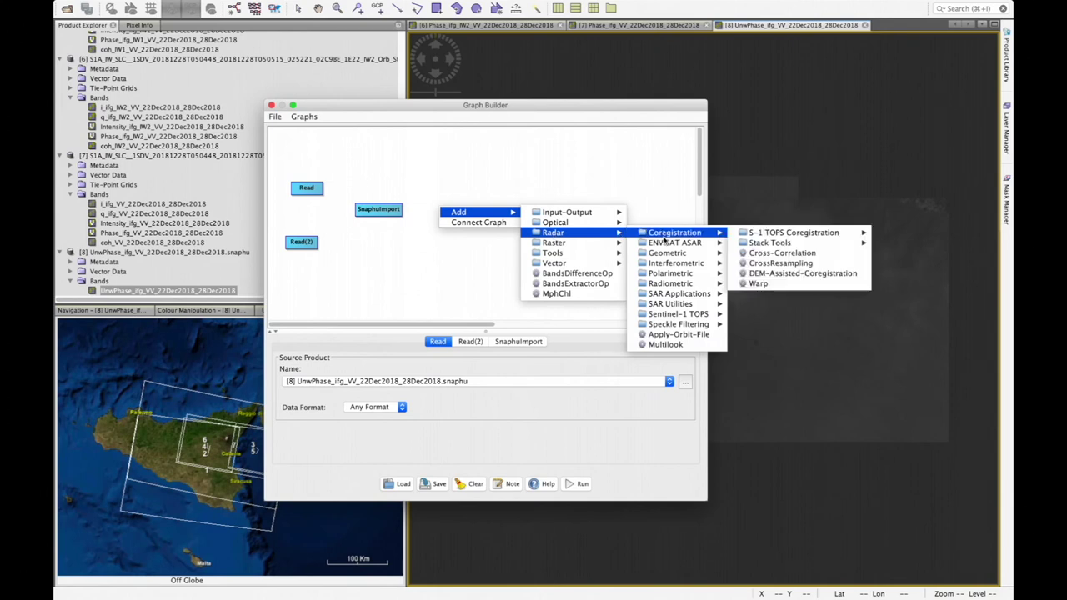
mouse_move(665, 305)
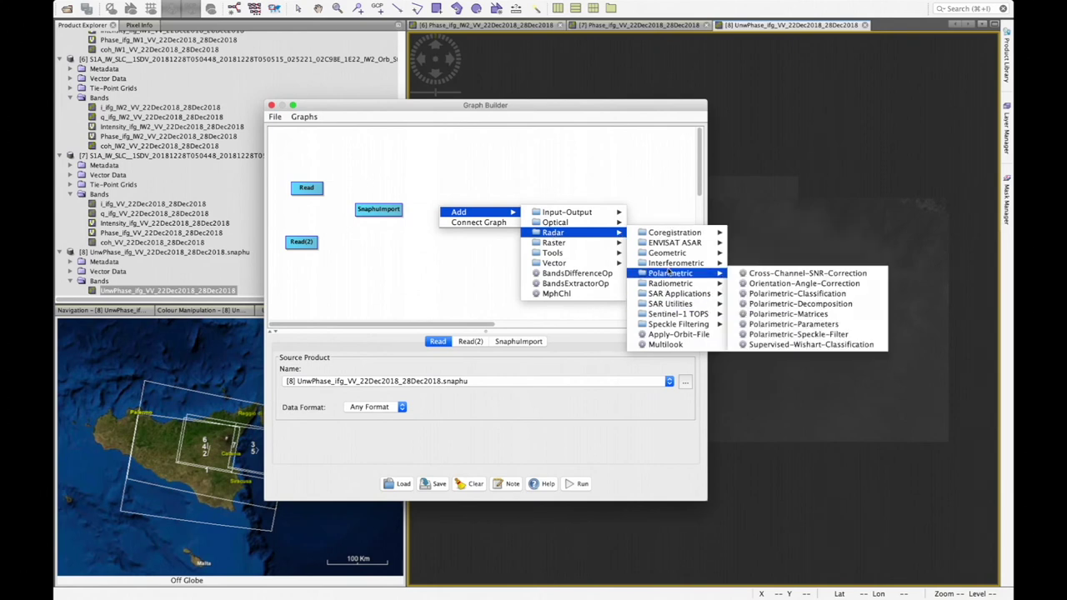
mouse_move(670, 264)
mouse_move(752, 272)
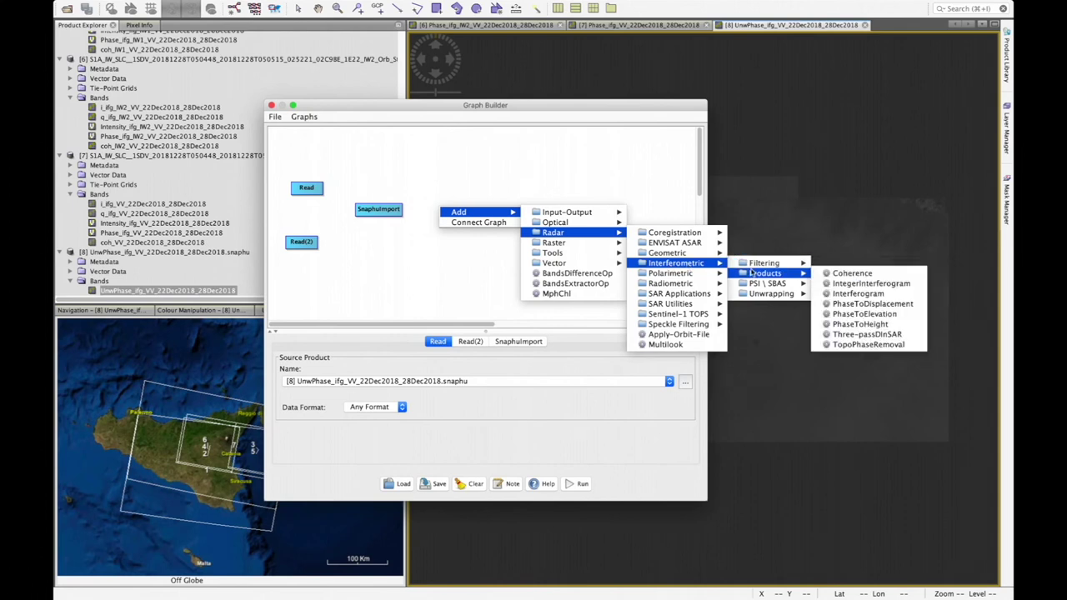
click(842, 305)
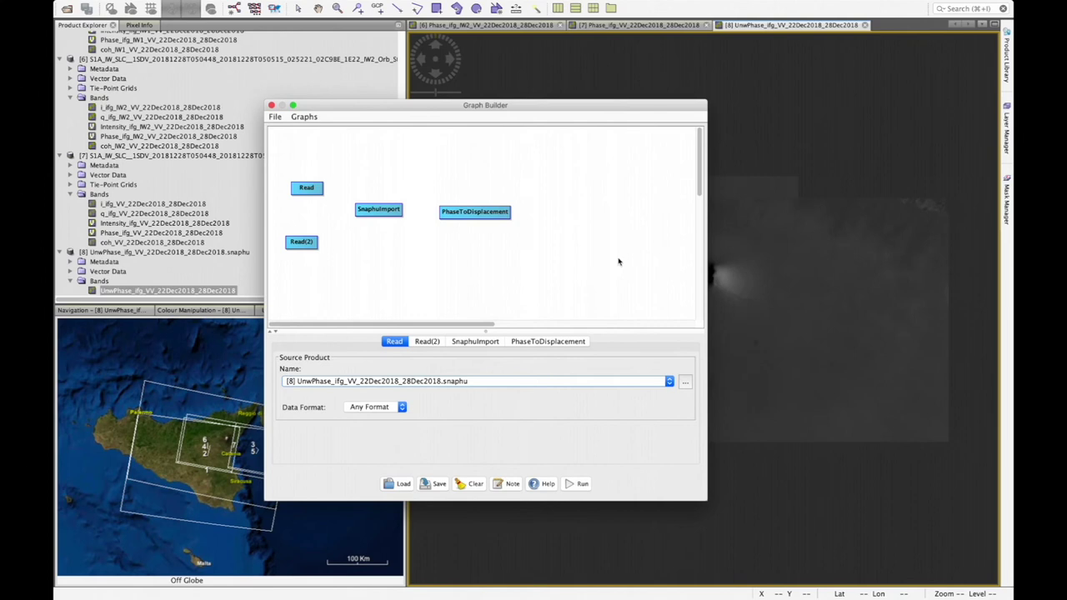
Step: Add a Write node from Input-Output to the graph
right_click(547, 210)
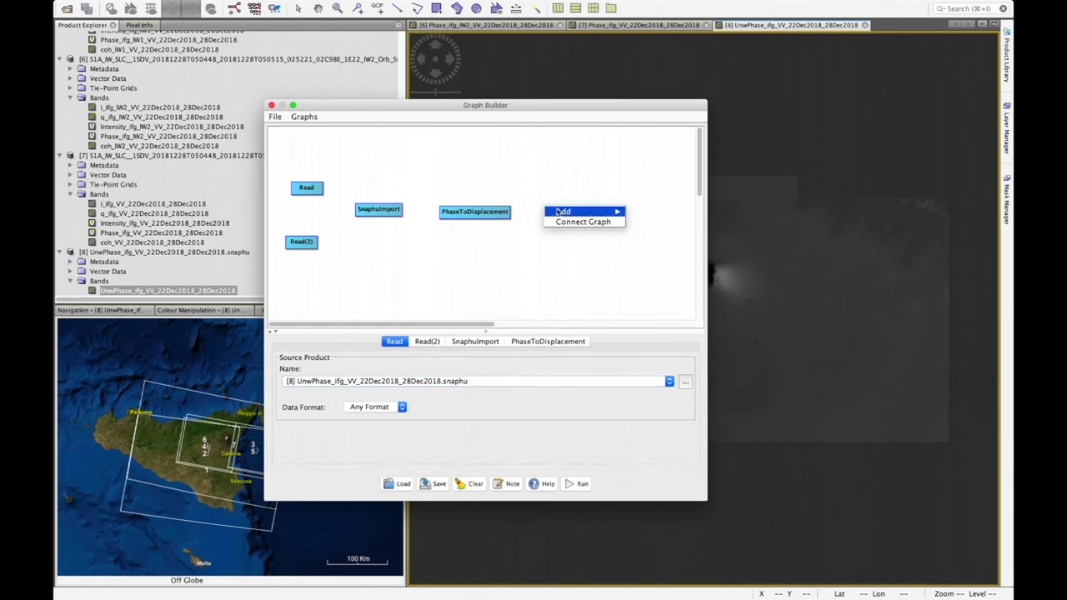
mouse_move(584, 212)
mouse_move(675, 214)
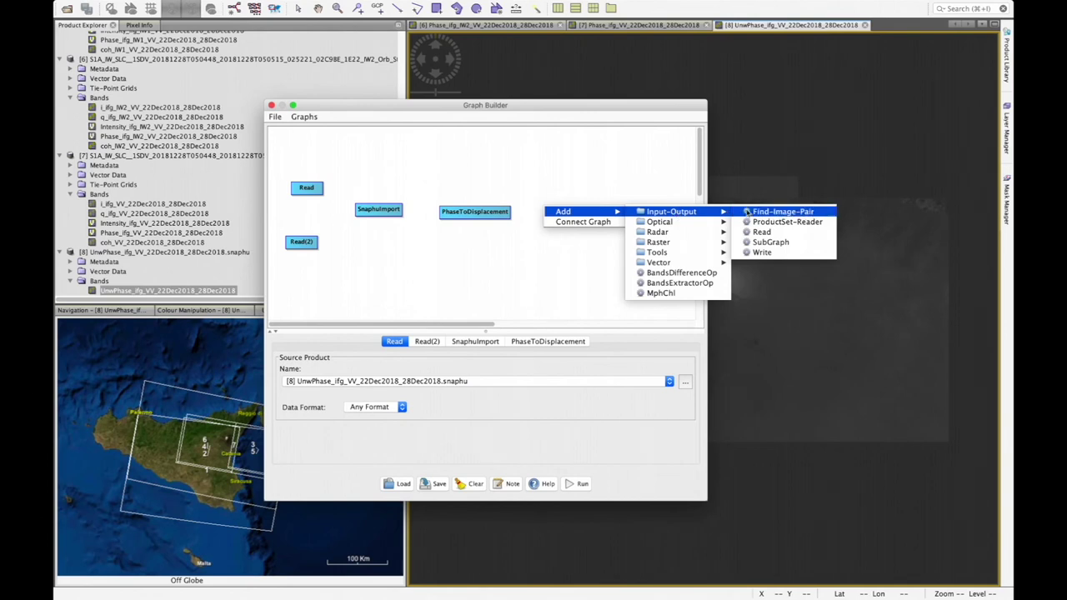
click(762, 252)
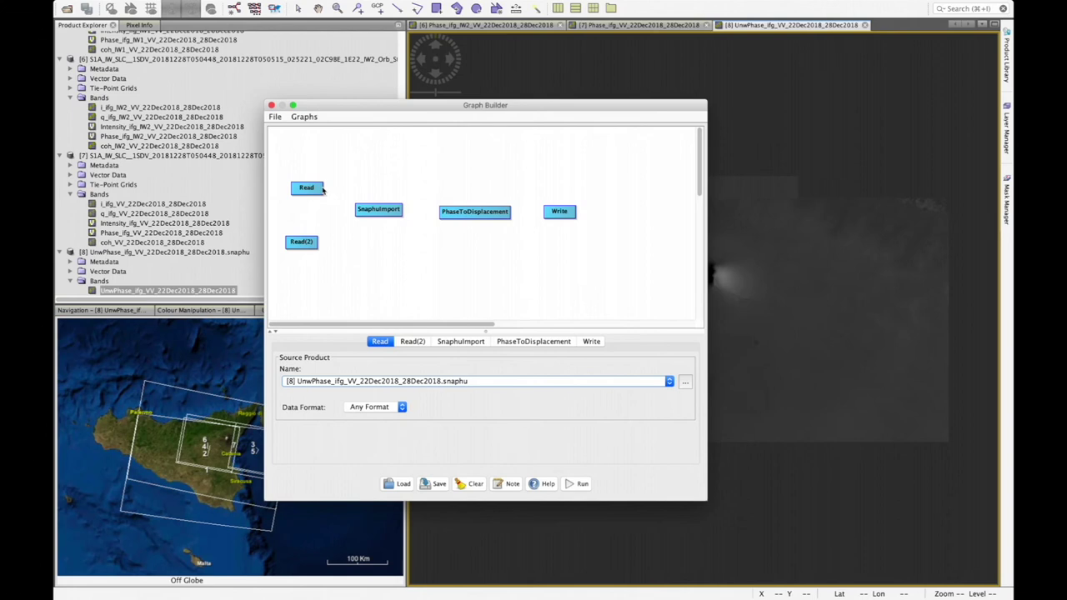
Step: Link both Read nodes into SnaphuImport, then chain SnaphuImport to PhaseToDisplacement and Write
drag(323, 190, 357, 212)
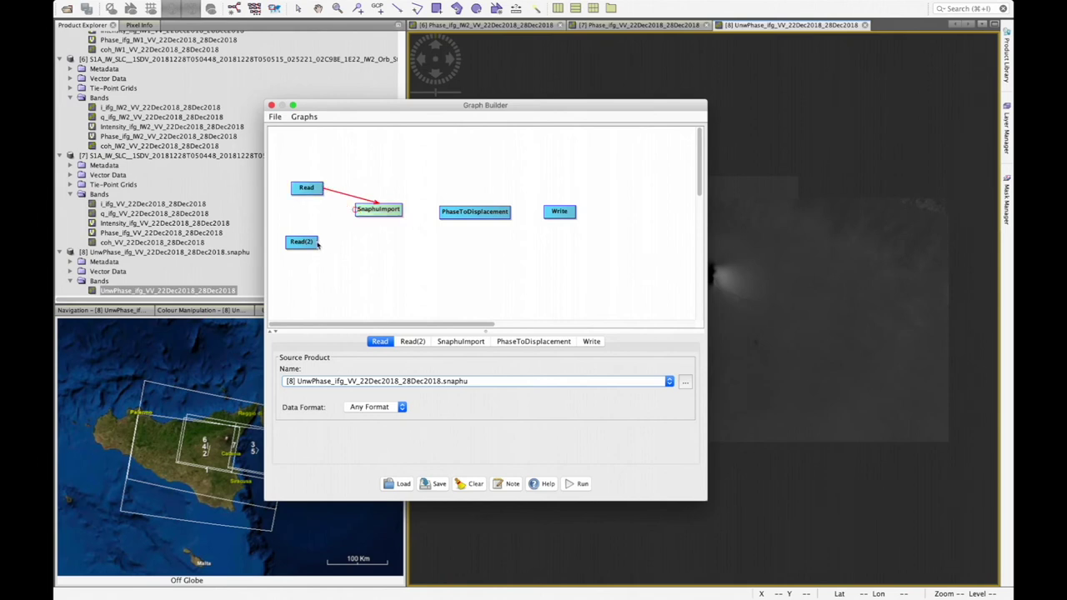
drag(317, 244, 379, 215)
drag(402, 211, 444, 215)
drag(510, 213, 551, 213)
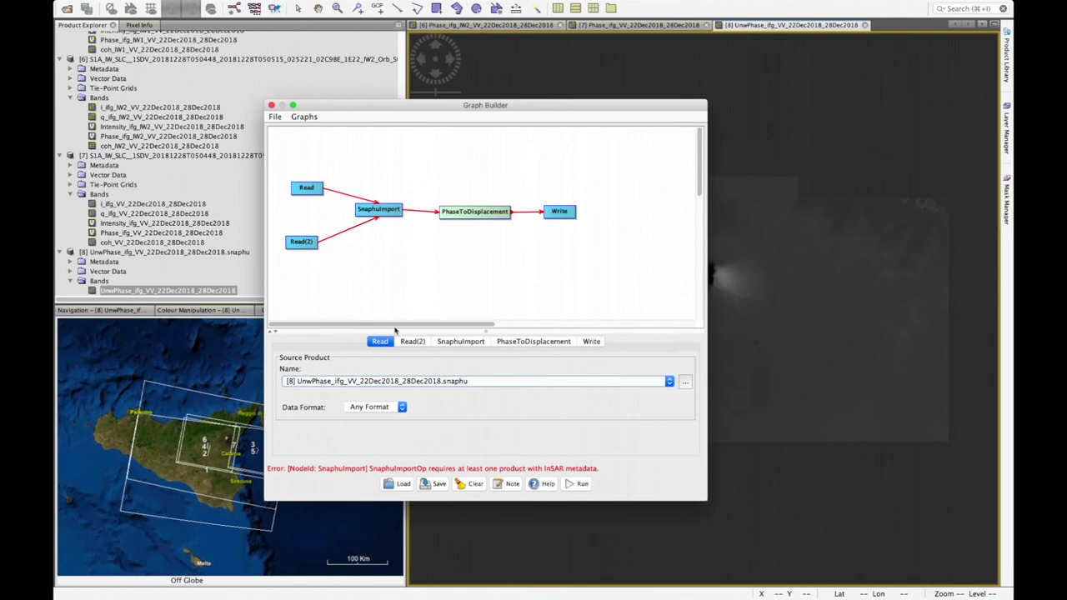
Step: Set the first Read's source to product [7] and review the Read(2), SnaphuImport, PhaseToDisplacement and Write settings
click(372, 381)
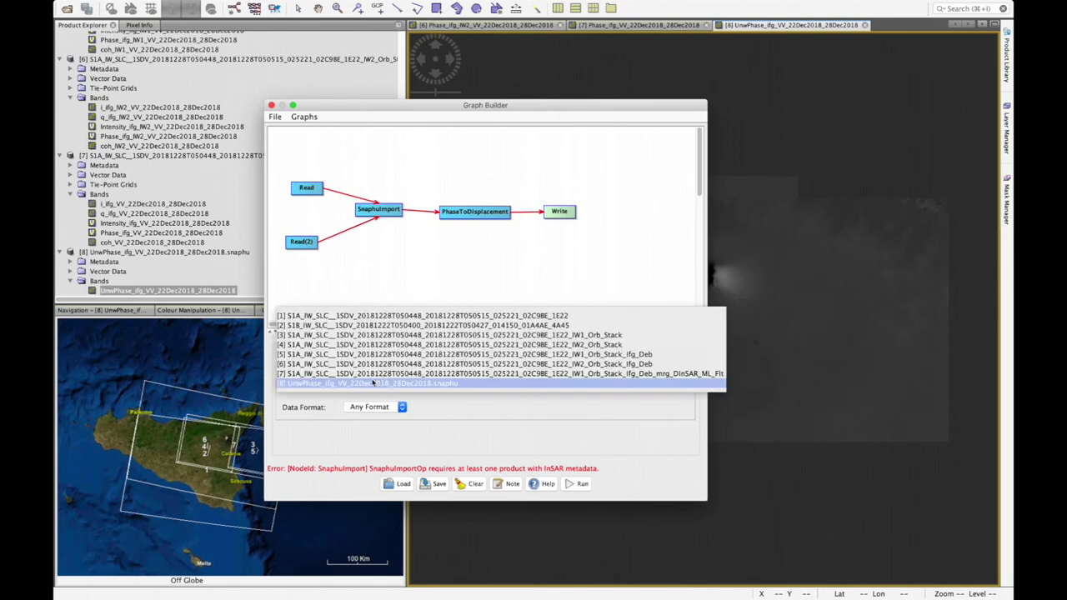
click(375, 374)
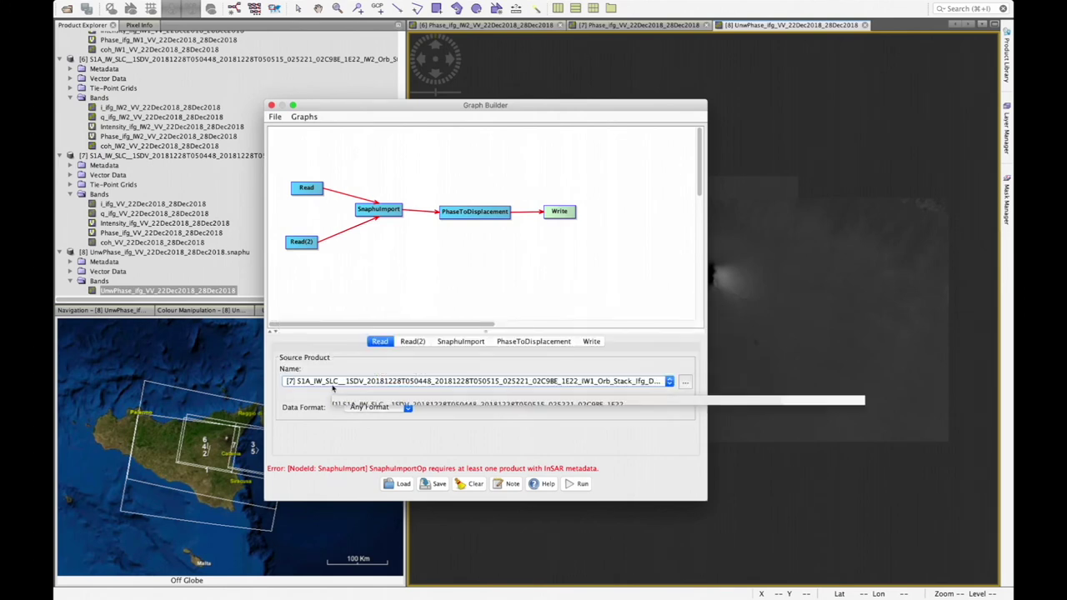
click(412, 343)
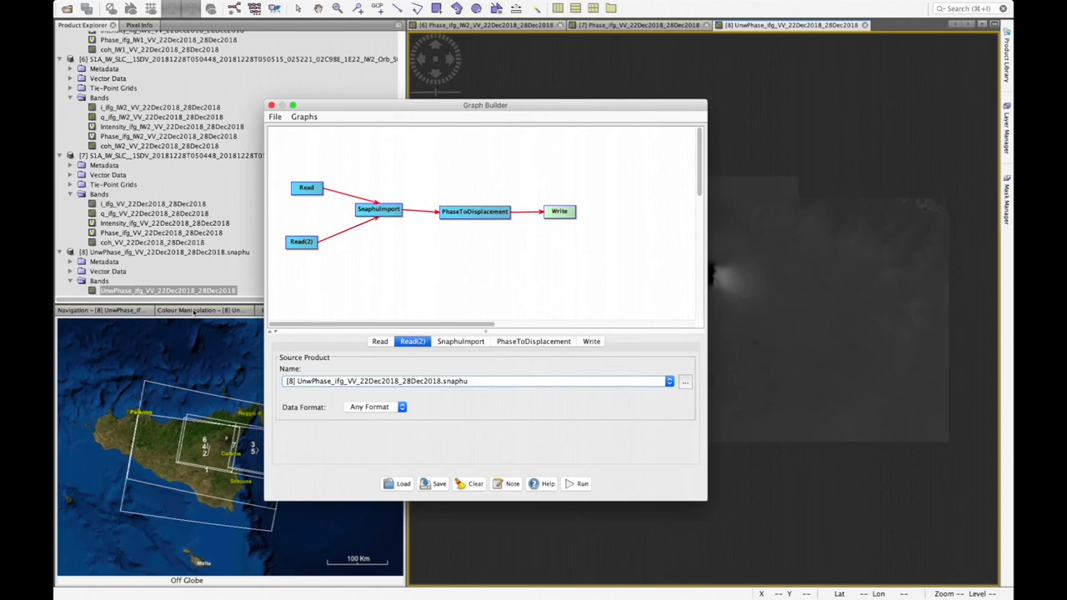
click(475, 343)
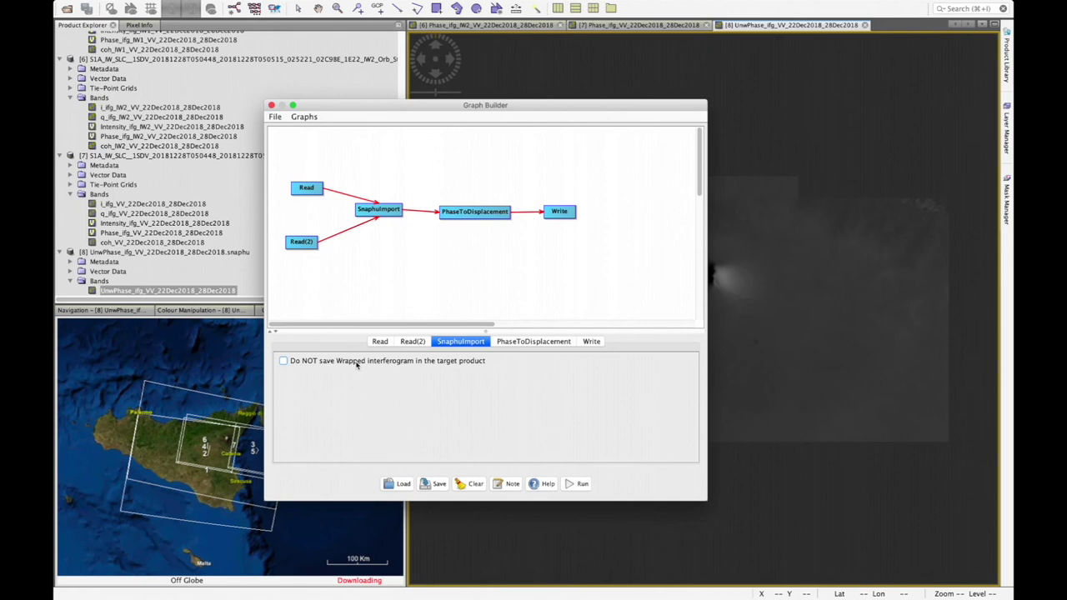
click(533, 341)
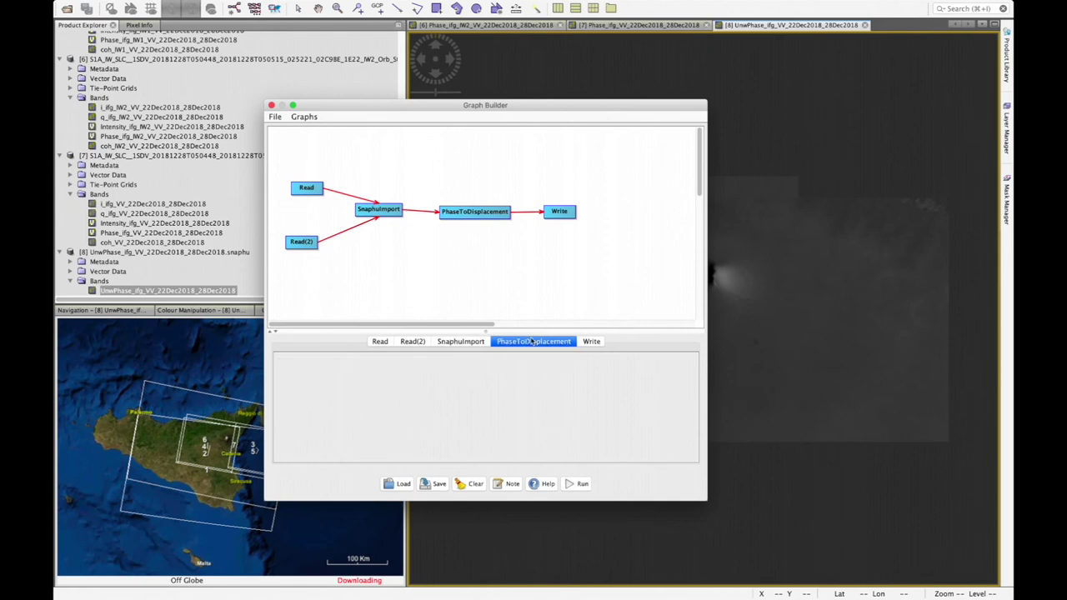
click(592, 342)
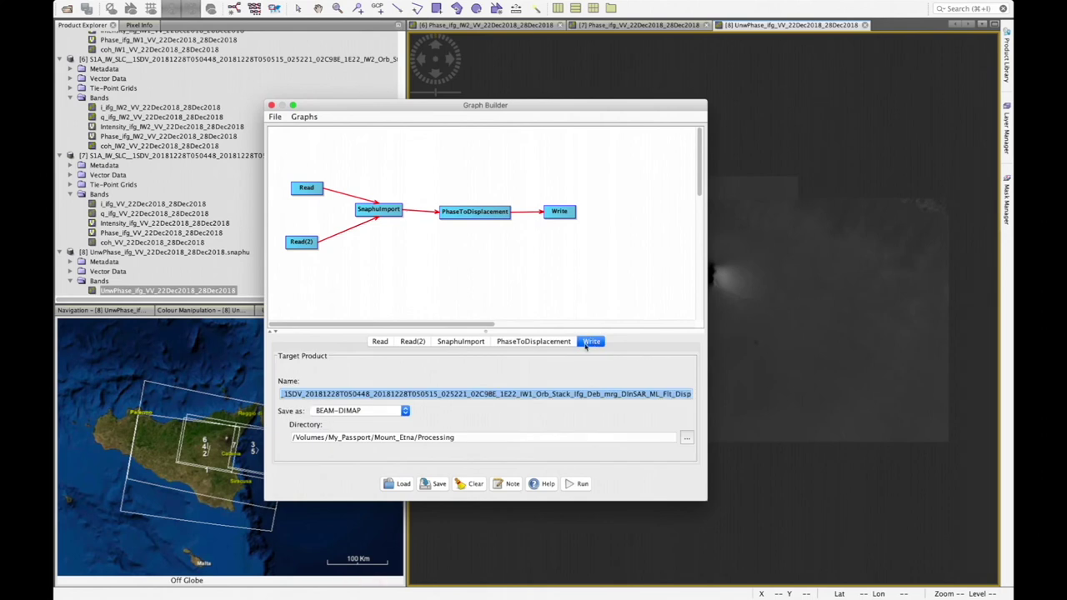
Step: Check the Write output name ending _Flt_Disp, then save the graph, selecting the default file name
click(590, 394)
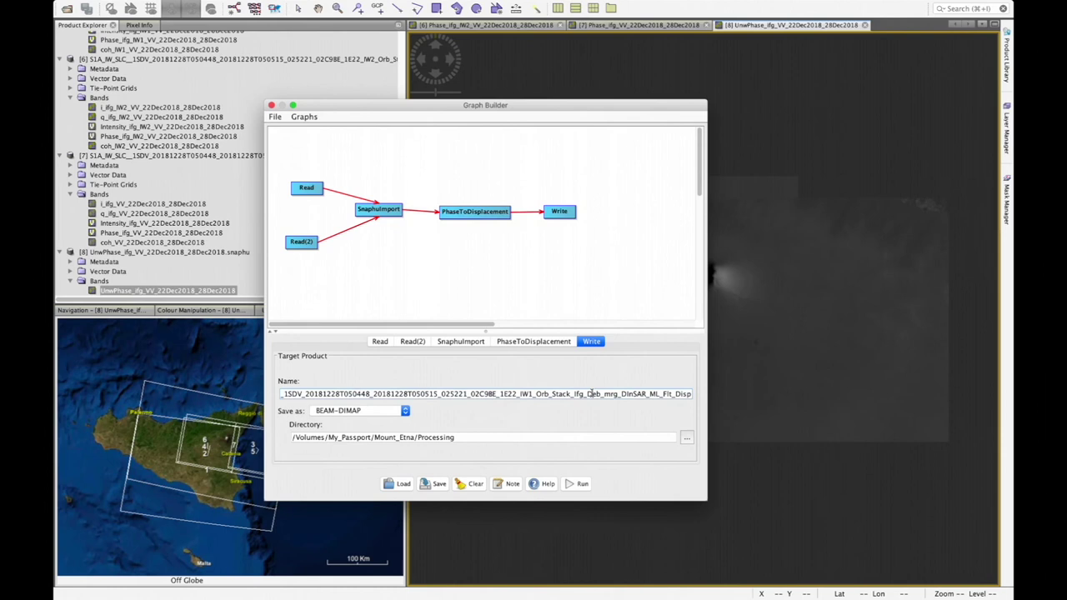
drag(589, 393, 693, 393)
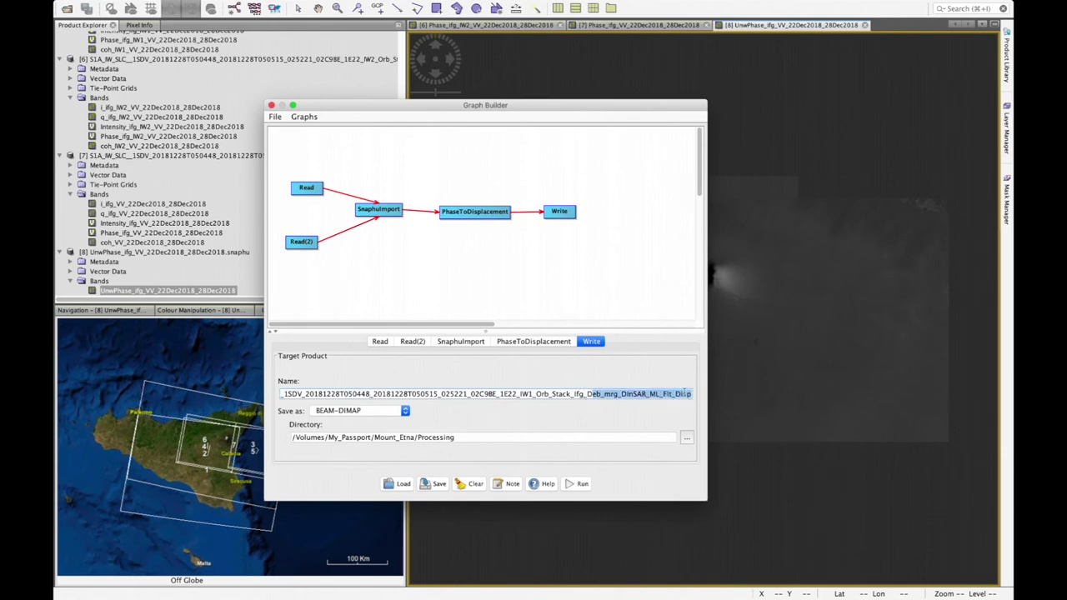
click(682, 393)
double_click(682, 393)
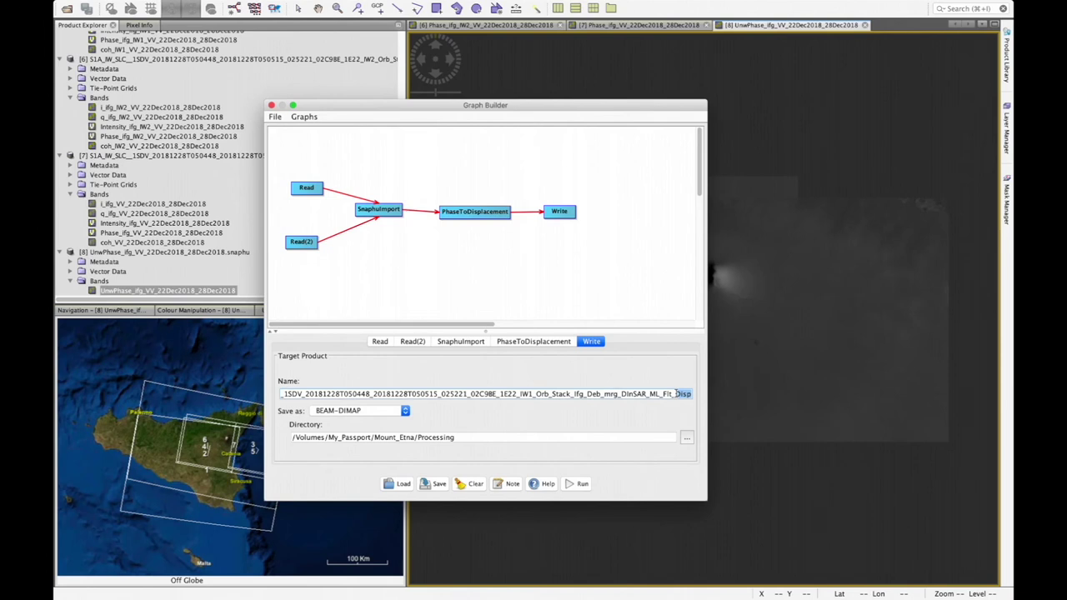
click(274, 117)
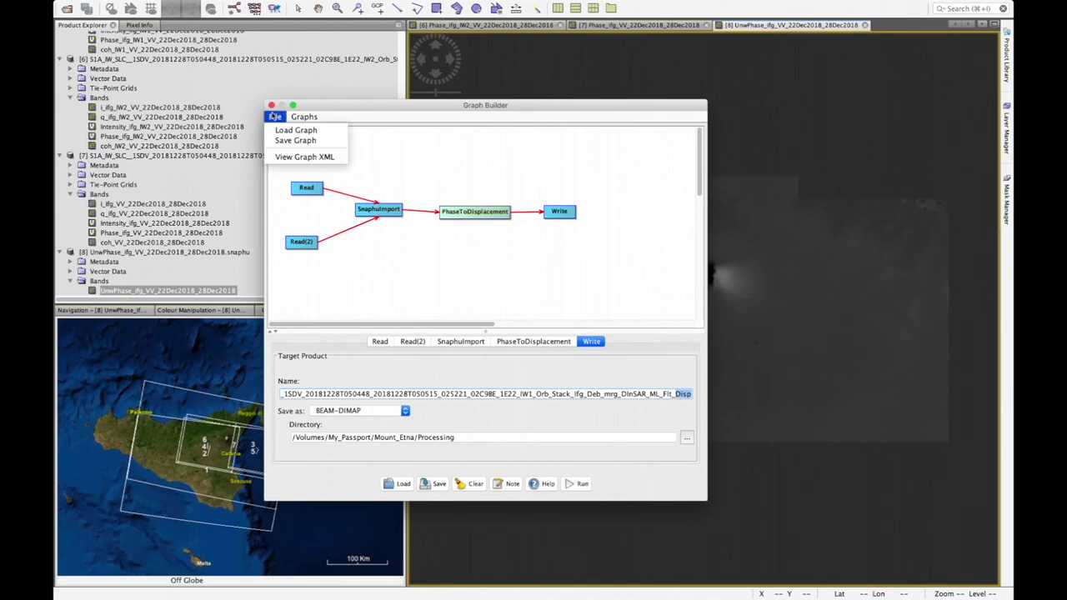
click(283, 140)
drag(519, 212, 486, 212)
Step: Save the graph as Graph_4.xml, run it, and close Graph Builder after the 8-second processing
text(Graph_4)
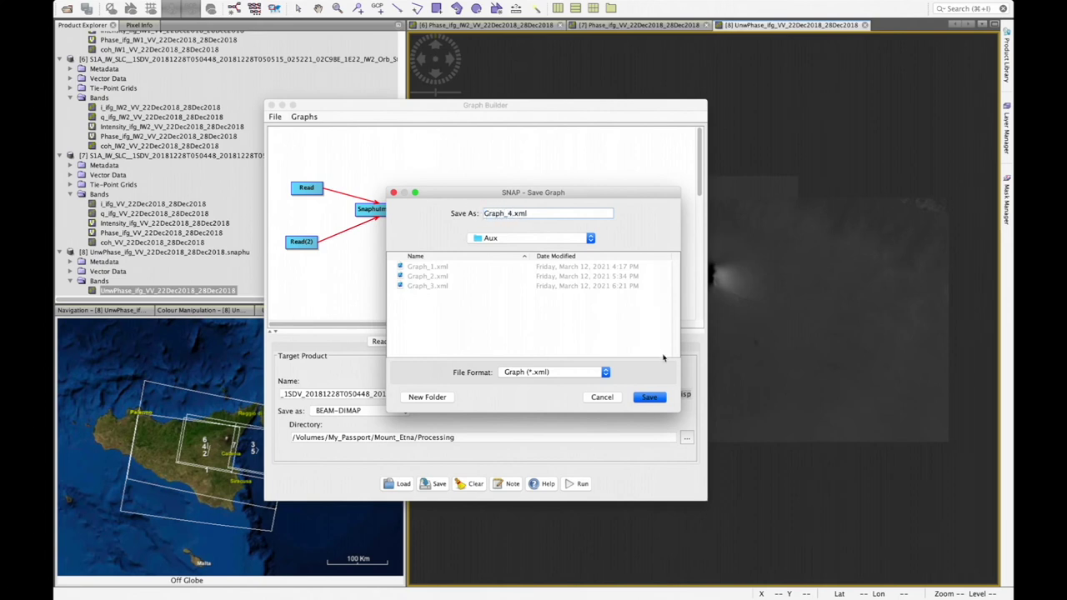
click(649, 397)
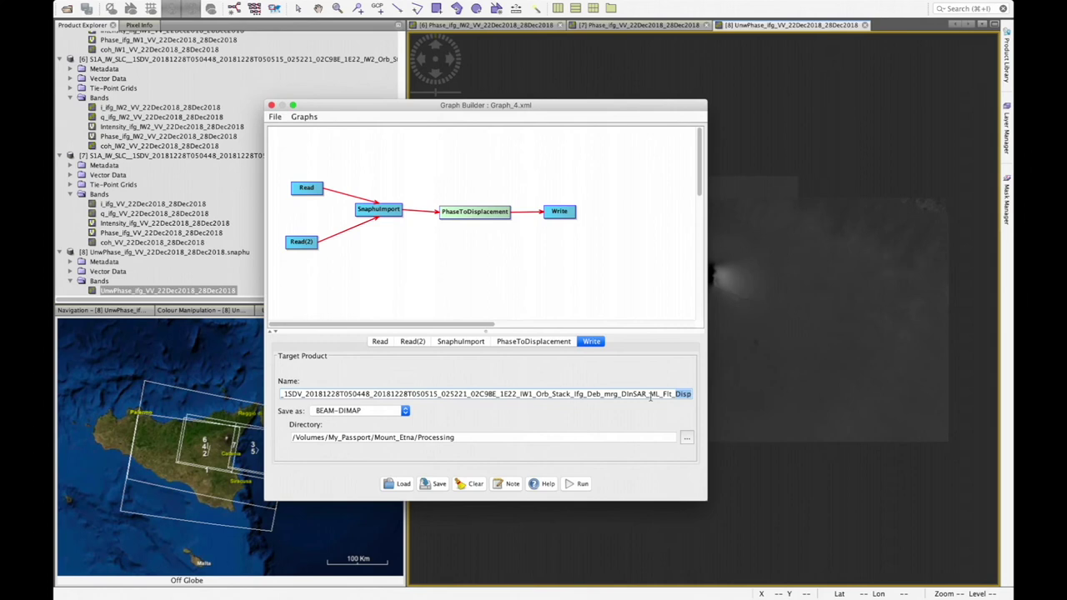
click(579, 484)
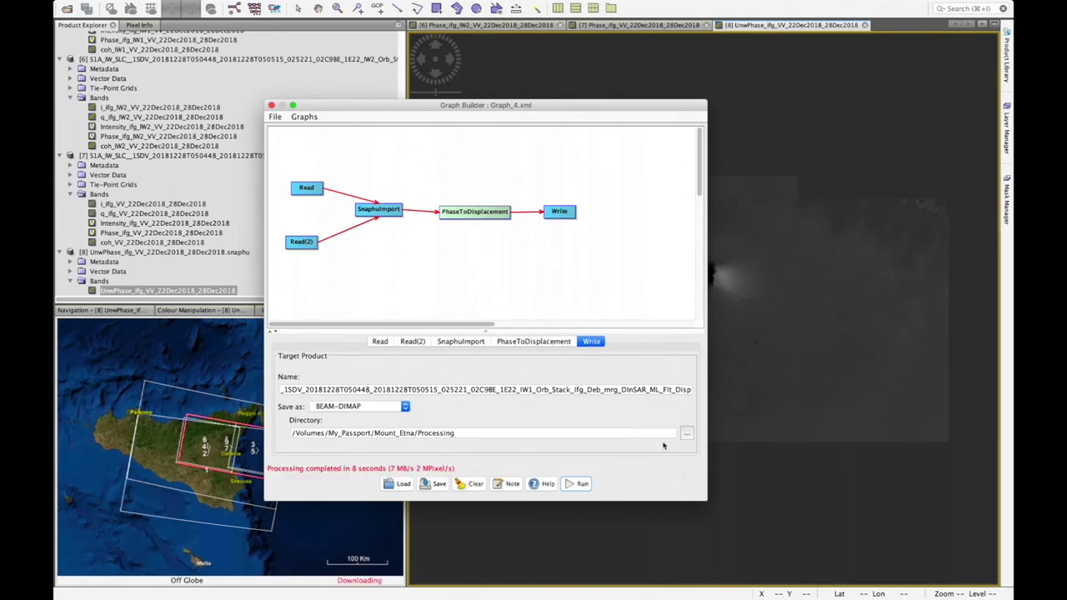
click(271, 106)
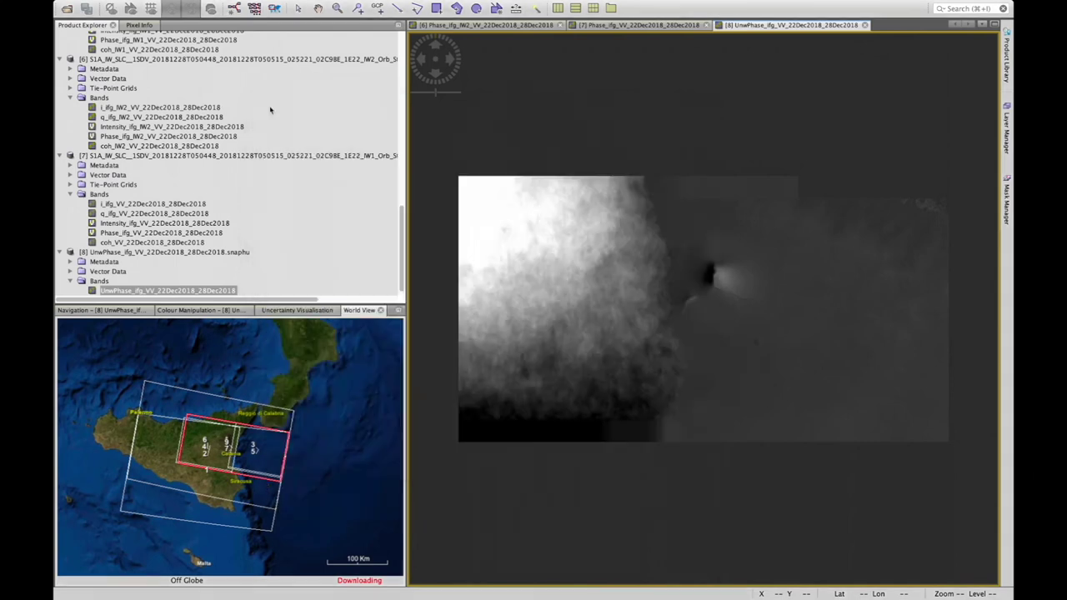
Step: Expand product [9] and open its displacement band as a colour image
click(59, 292)
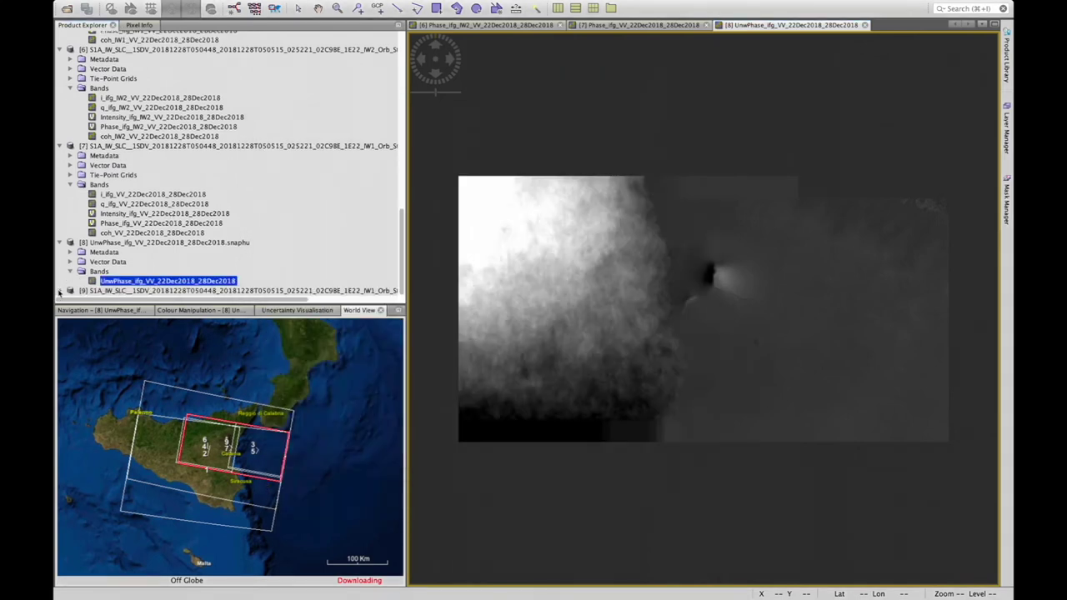
click(61, 291)
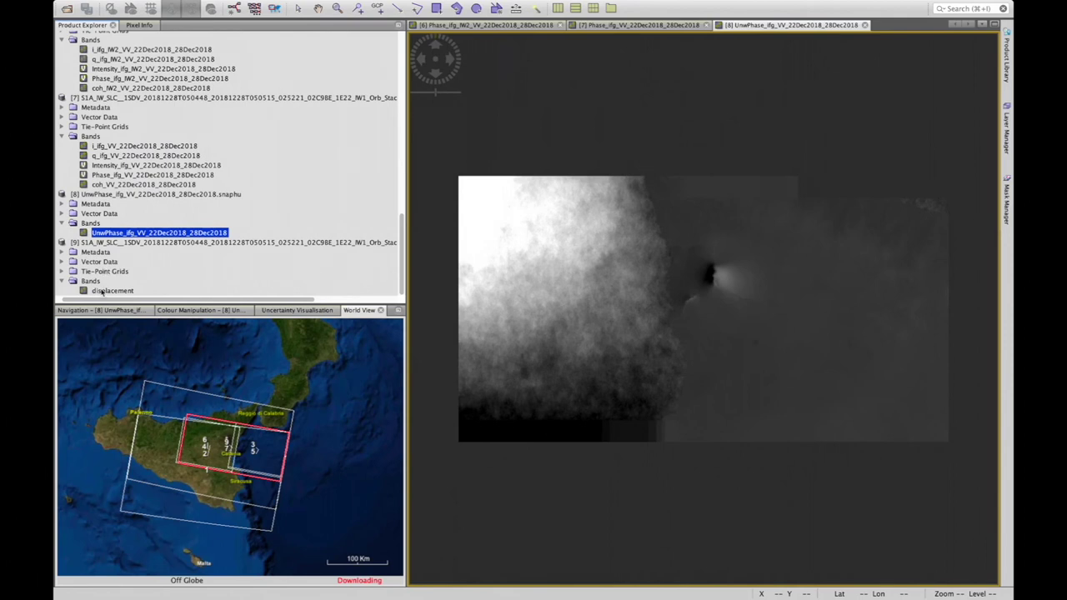
double_click(106, 291)
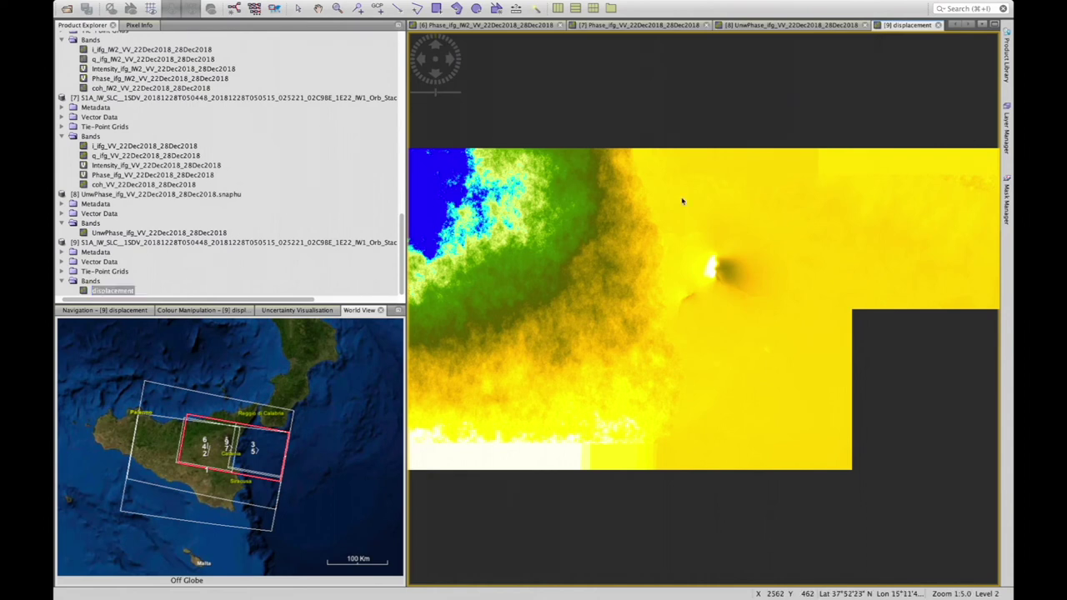
Step: Restretch the displacement colours in Colour Manipulation into a blue-to-yellow-to-white map
scroll(687, 288, down, 3)
scroll(686, 289, up, 2)
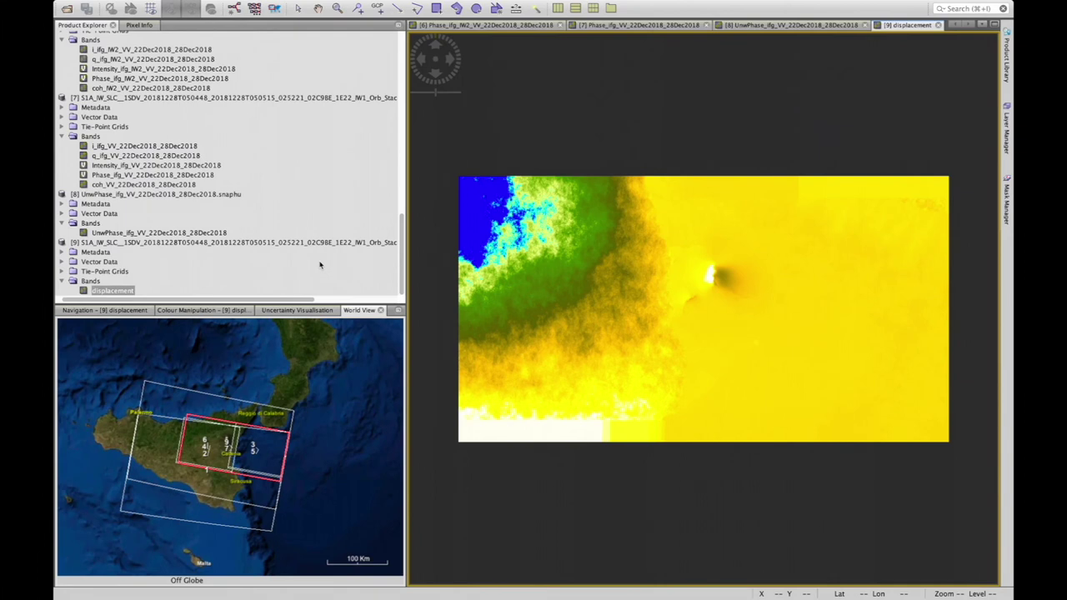
click(215, 312)
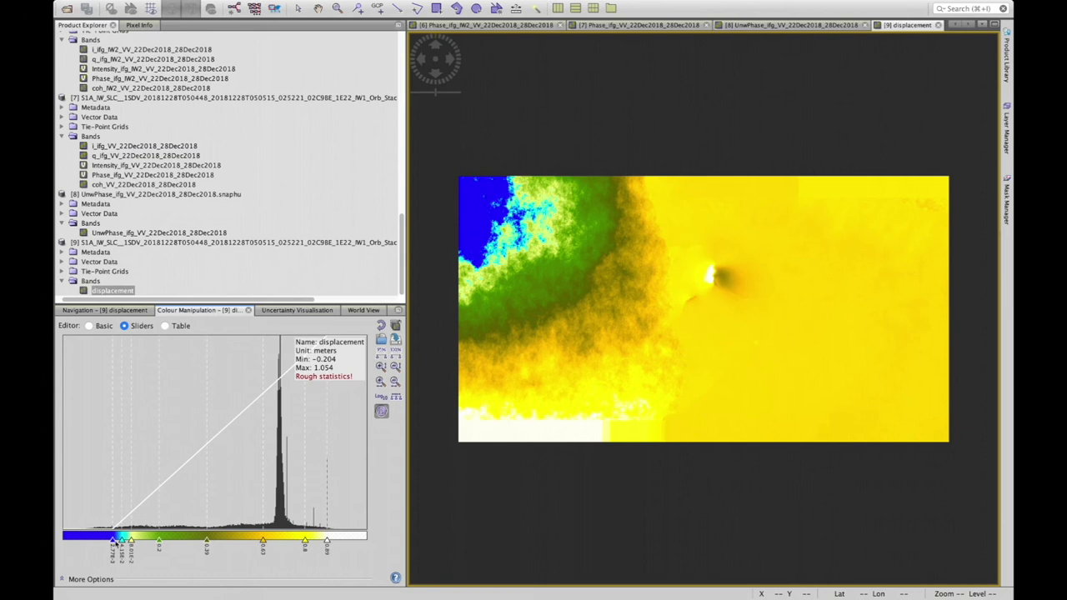
drag(113, 542, 89, 542)
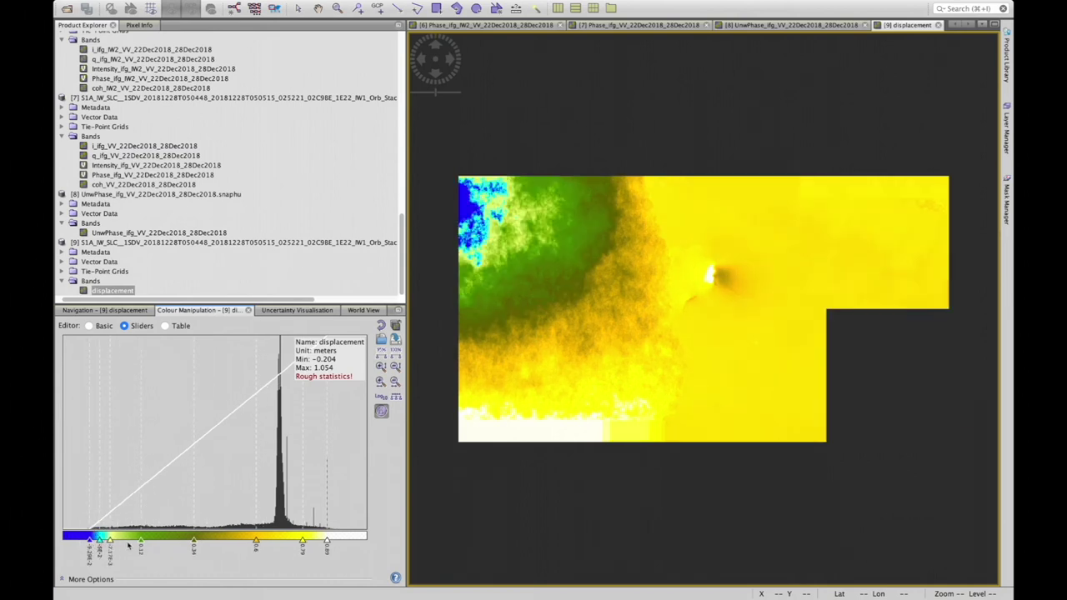
drag(327, 542, 361, 542)
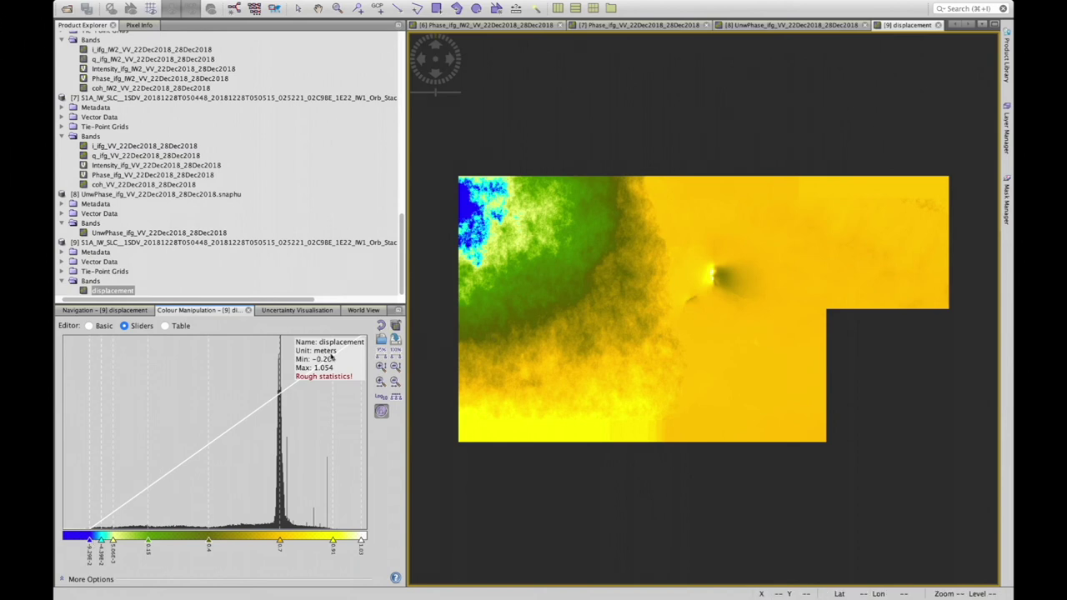
drag(361, 541, 286, 542)
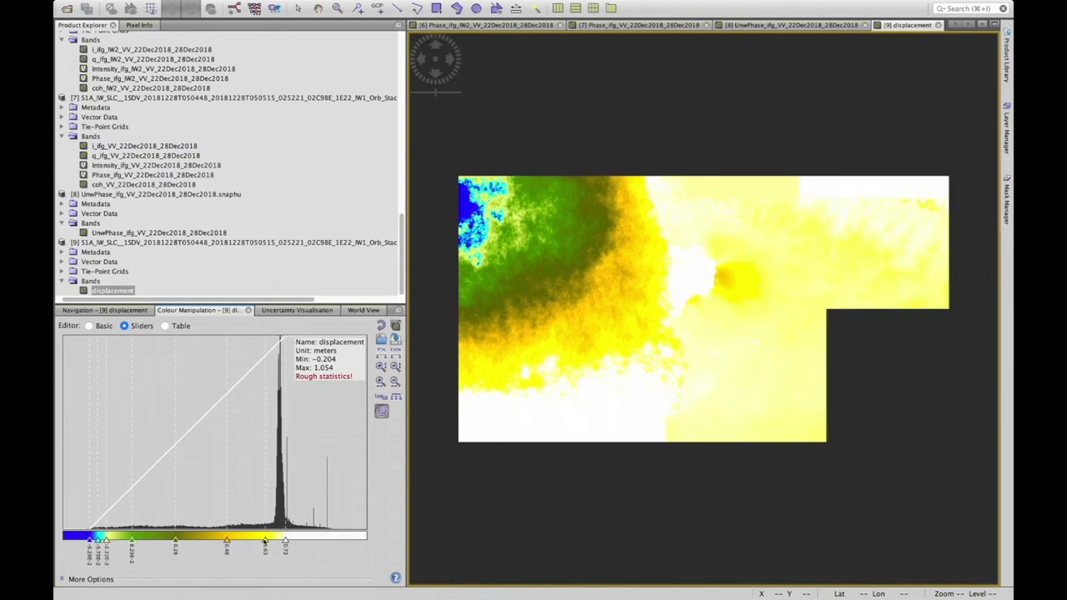
mouse_move(91, 541)
mouse_down()
mouse_move(64, 540)
mouse_move(164, 542)
mouse_up()
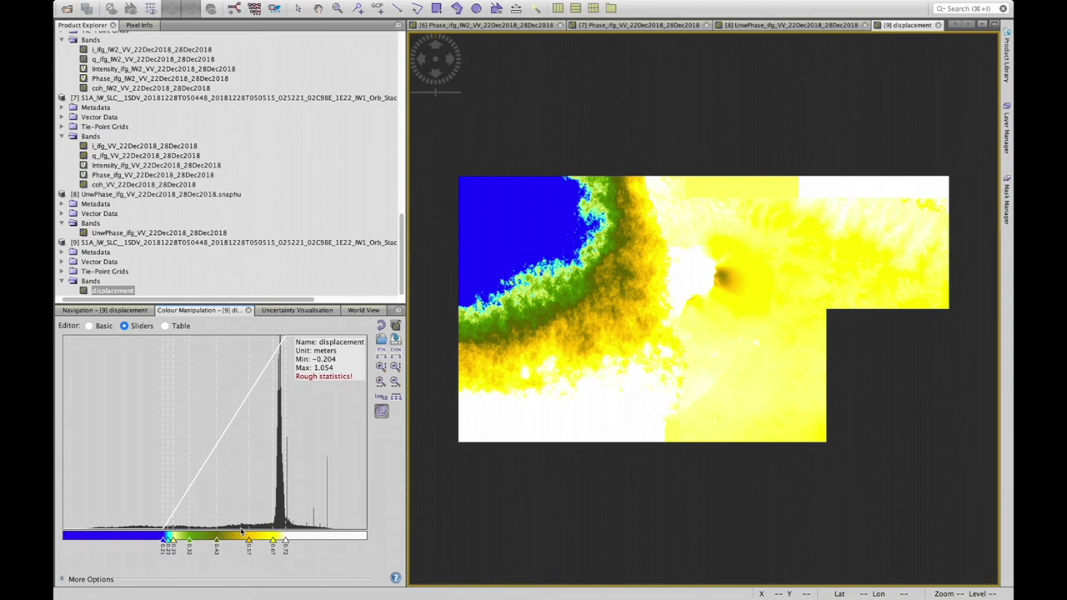
Step: Start Range-Doppler Terrain Correction on product [9] with SRTM 1Sec HGT as the DEM
click(322, 242)
mouse_move(388, 5)
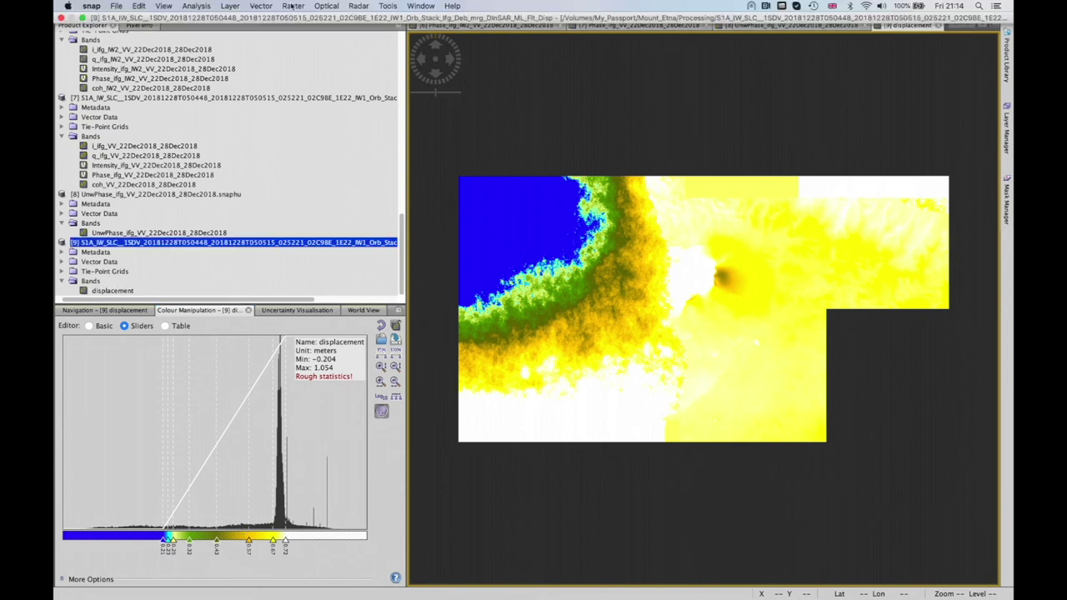
click(360, 6)
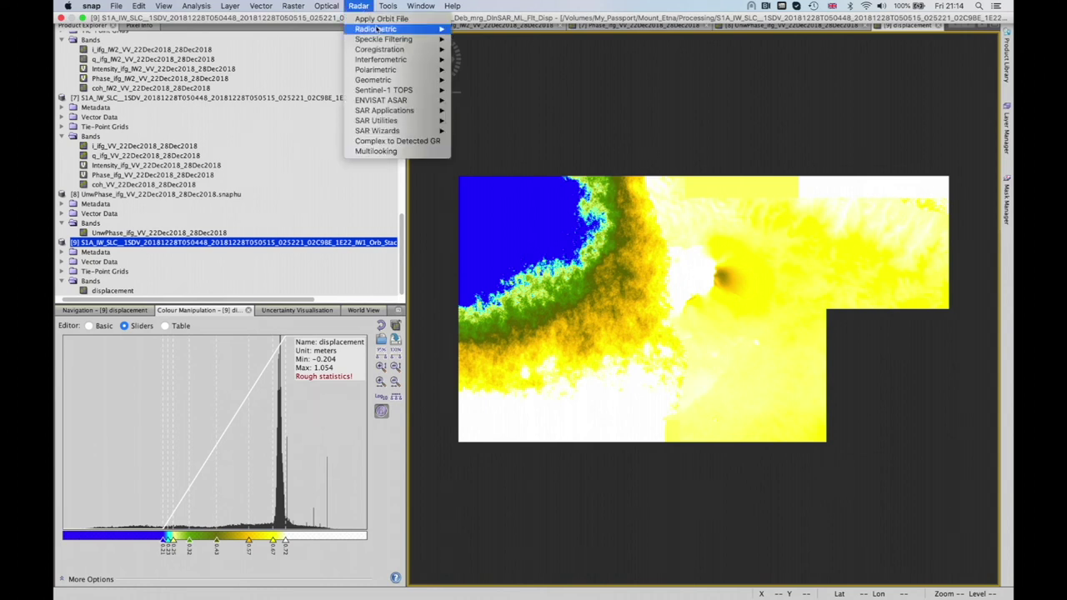
mouse_move(372, 79)
mouse_move(493, 80)
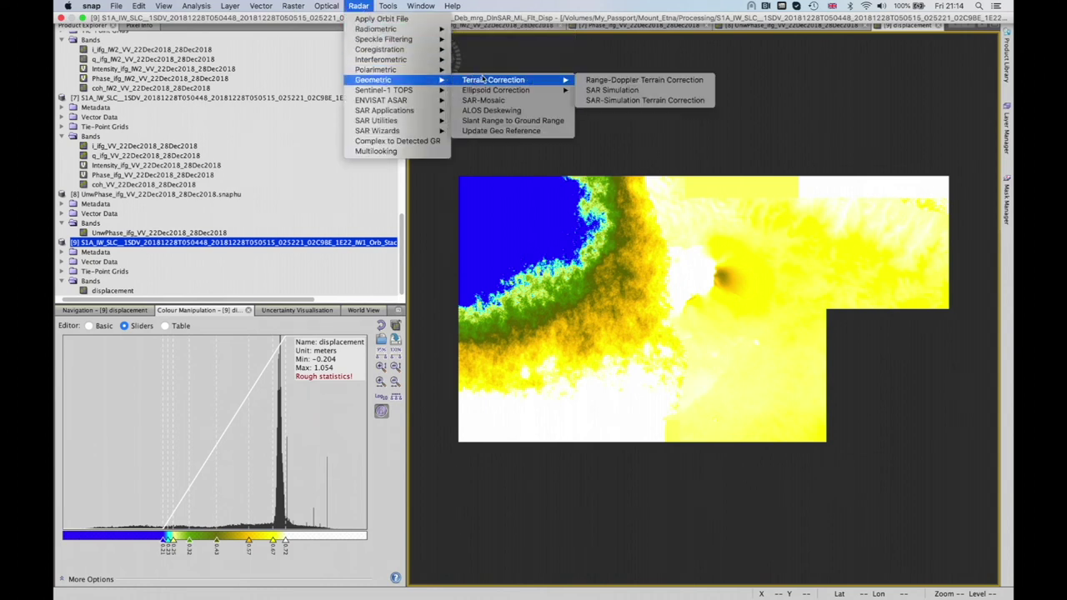
click(631, 81)
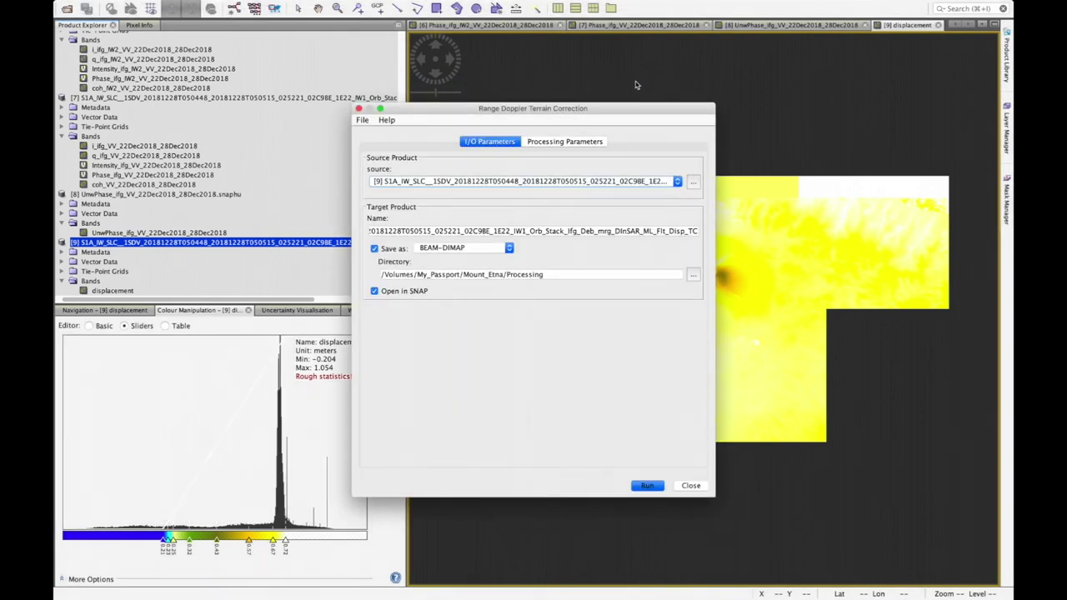
drag(631, 110, 513, 108)
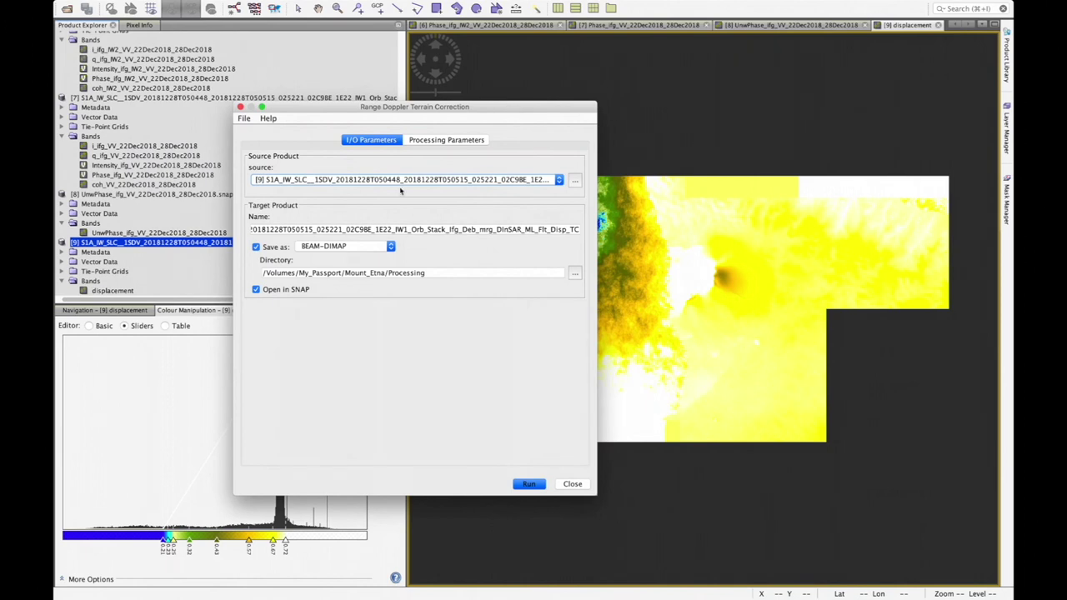
click(424, 143)
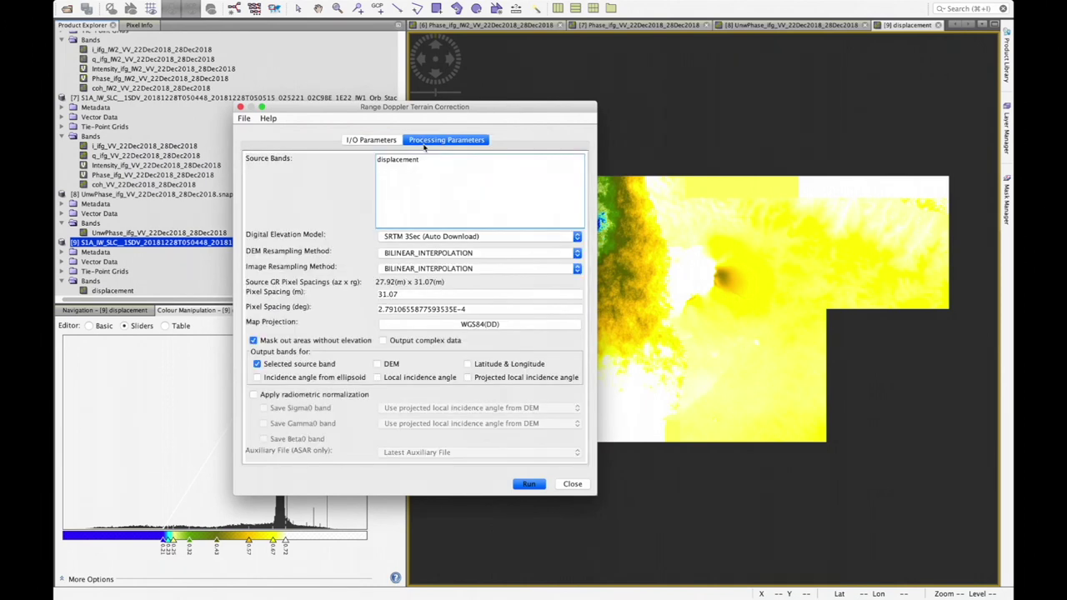
click(397, 238)
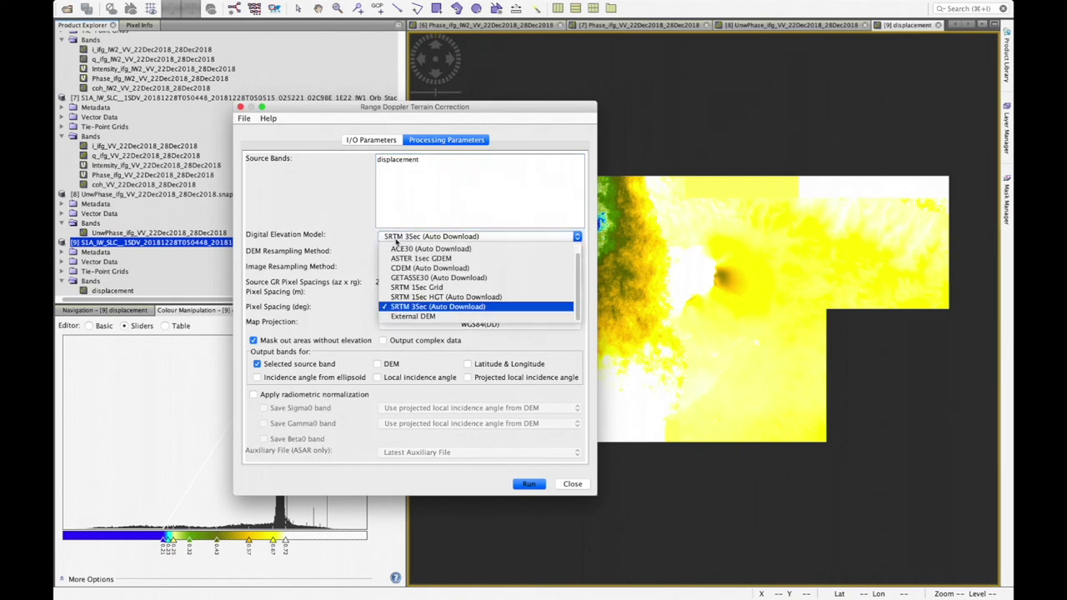
click(402, 297)
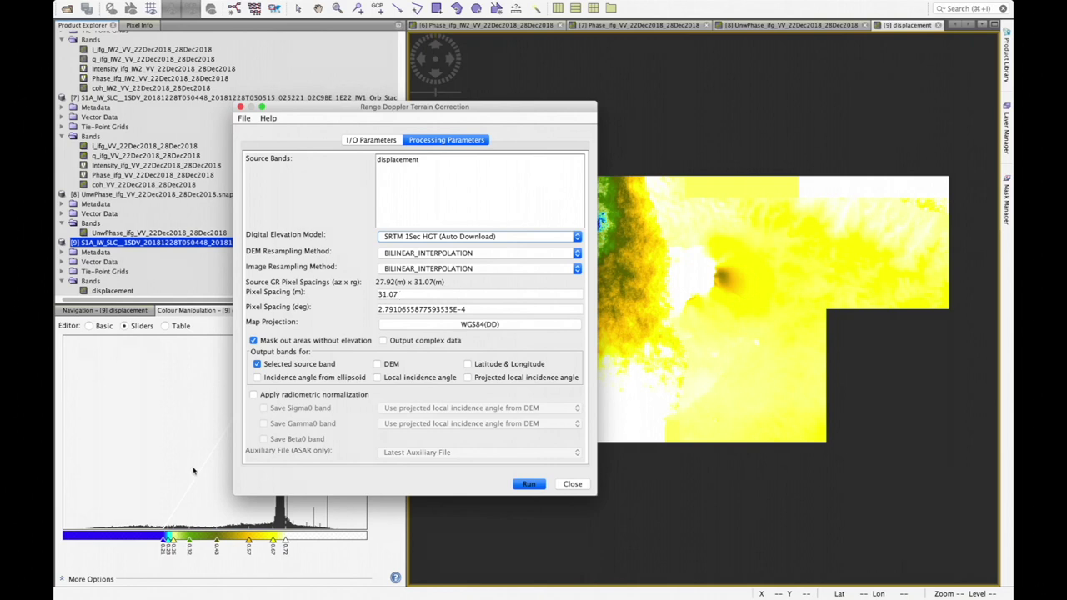
Step: Confirm the output name ending _Disp_TC and run the 22-second terrain correction
click(347, 141)
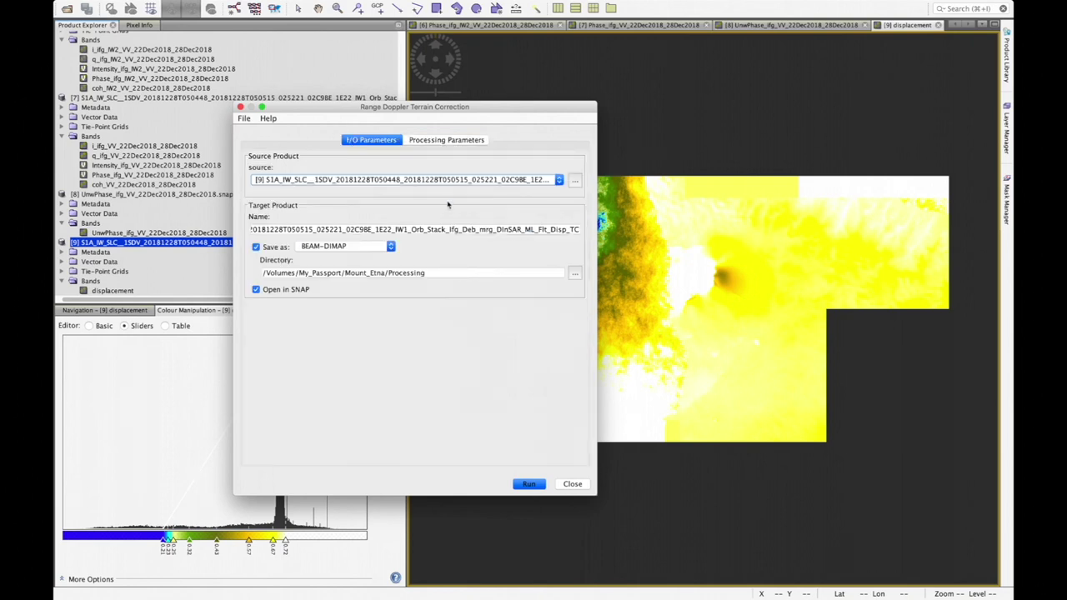
click(525, 229)
click(525, 230)
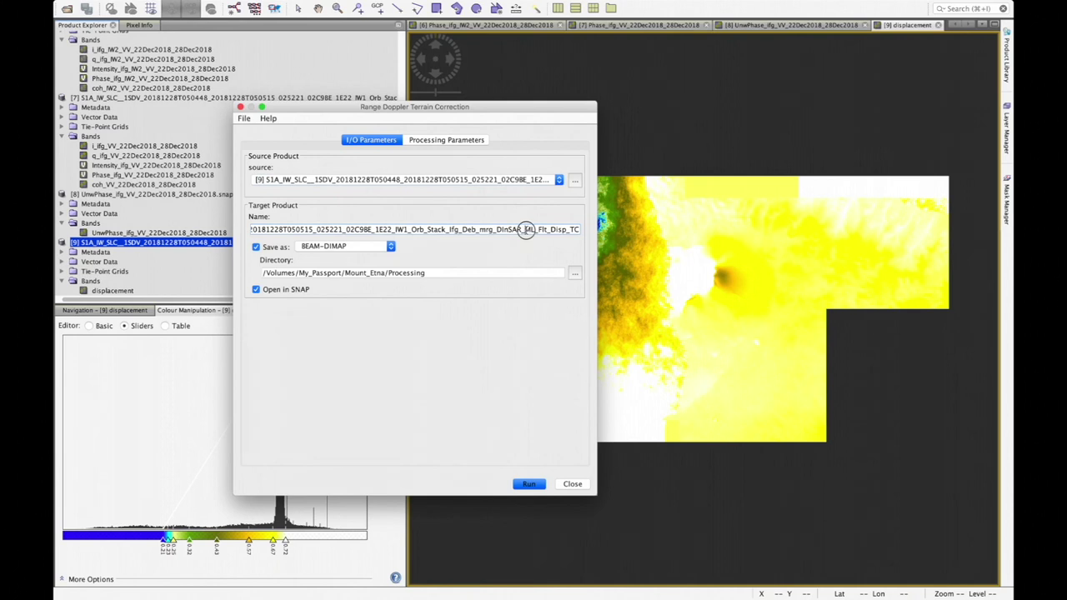
click(571, 229)
drag(571, 228, 586, 230)
click(529, 484)
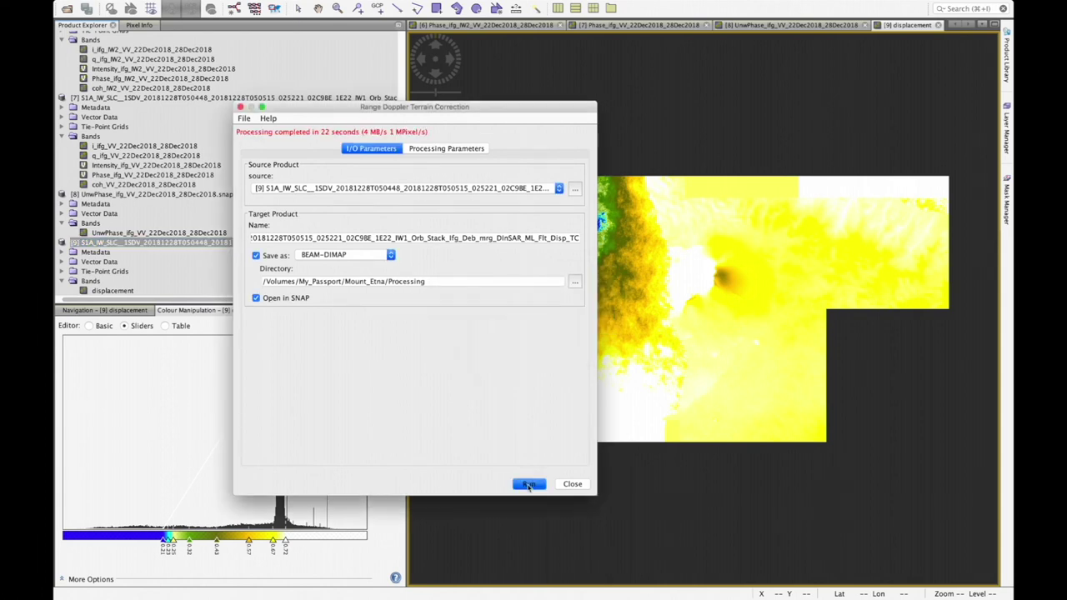
click(572, 483)
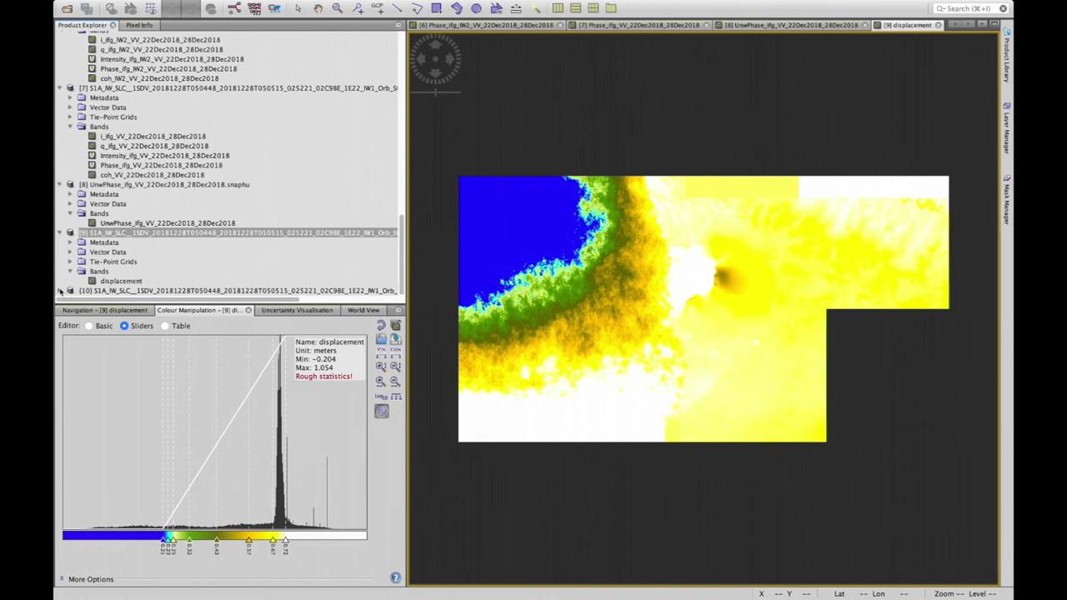
Step: Open product [10]'s terrain-corrected displacement_VV band as a geocoded colour map
click(60, 290)
click(60, 290)
double_click(100, 290)
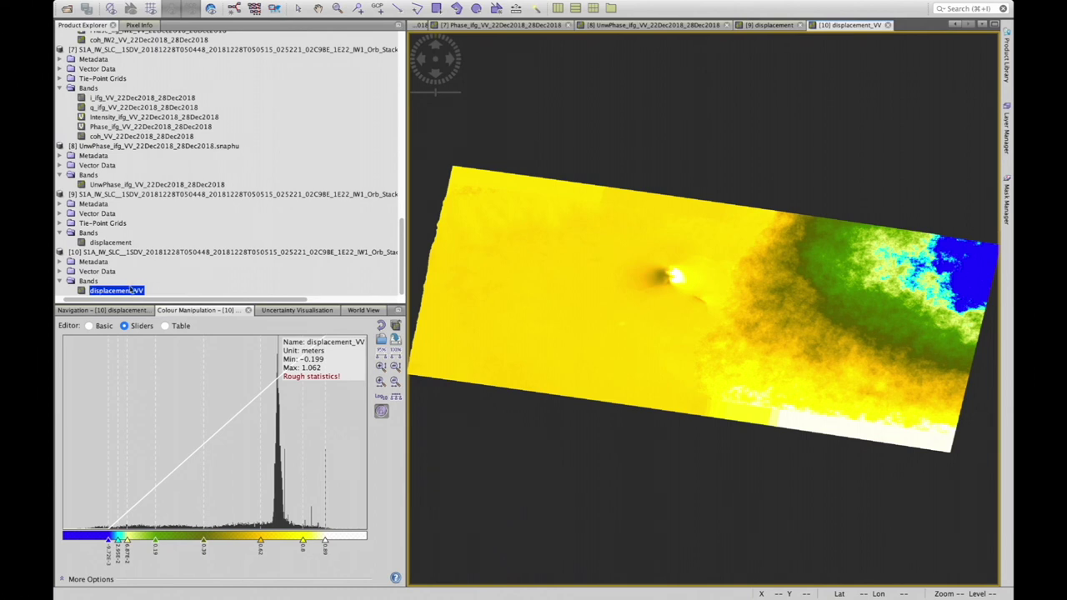
click(684, 241)
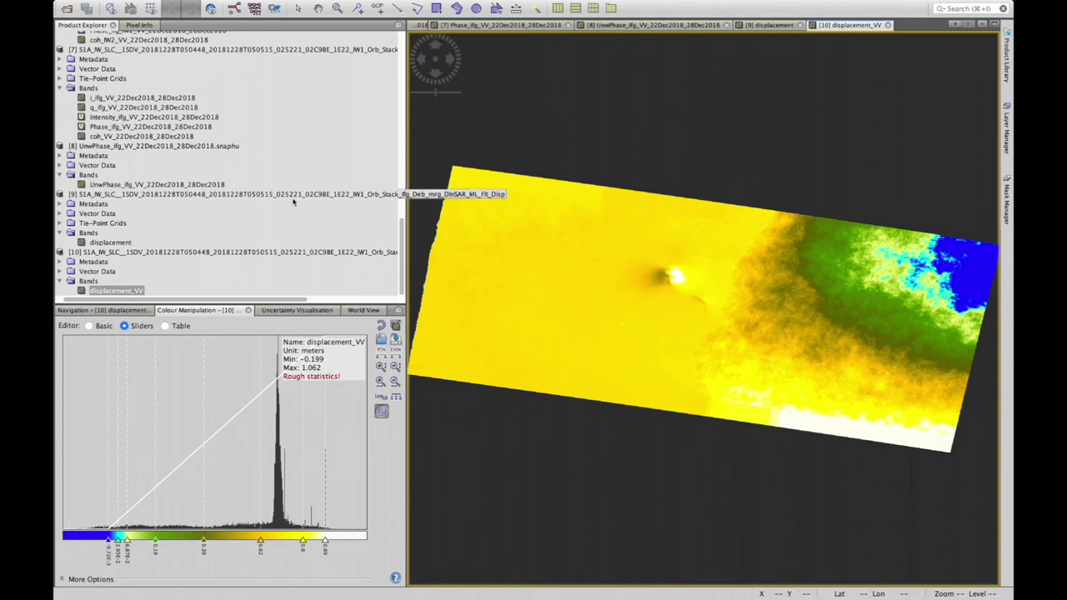
click(188, 252)
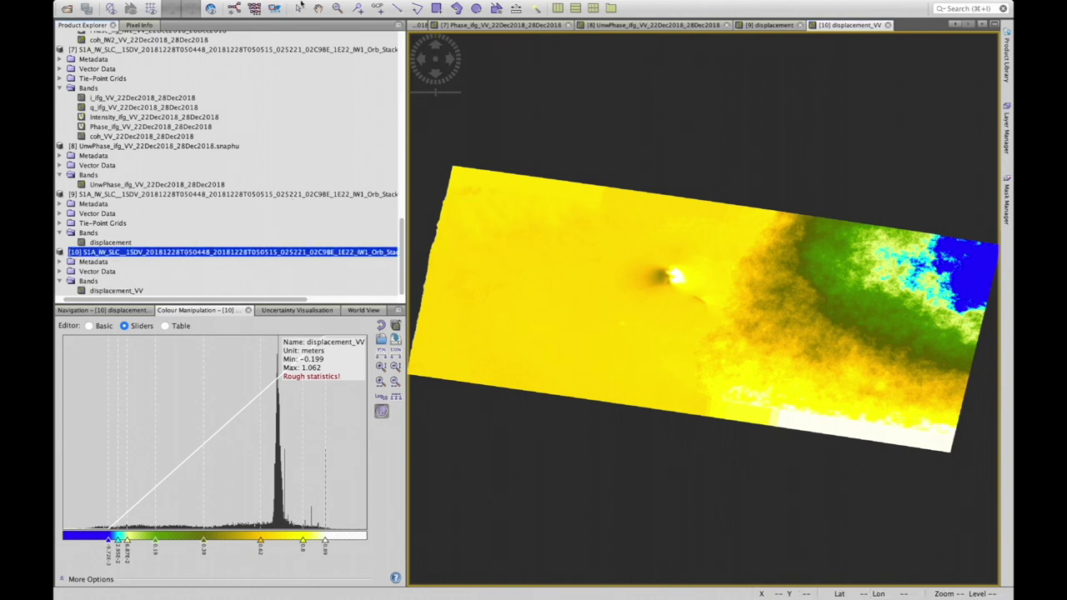
Step: Mask out the sea from product [10] with Land/Sea Mask, creating product [11] ending _TC_msk
click(293, 6)
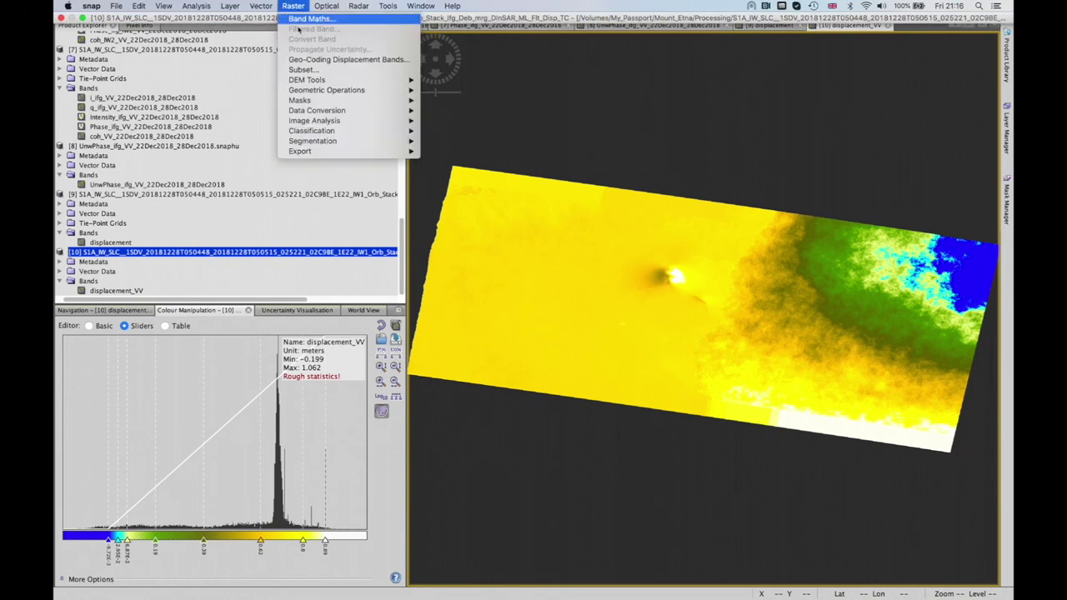
mouse_move(317, 101)
click(455, 101)
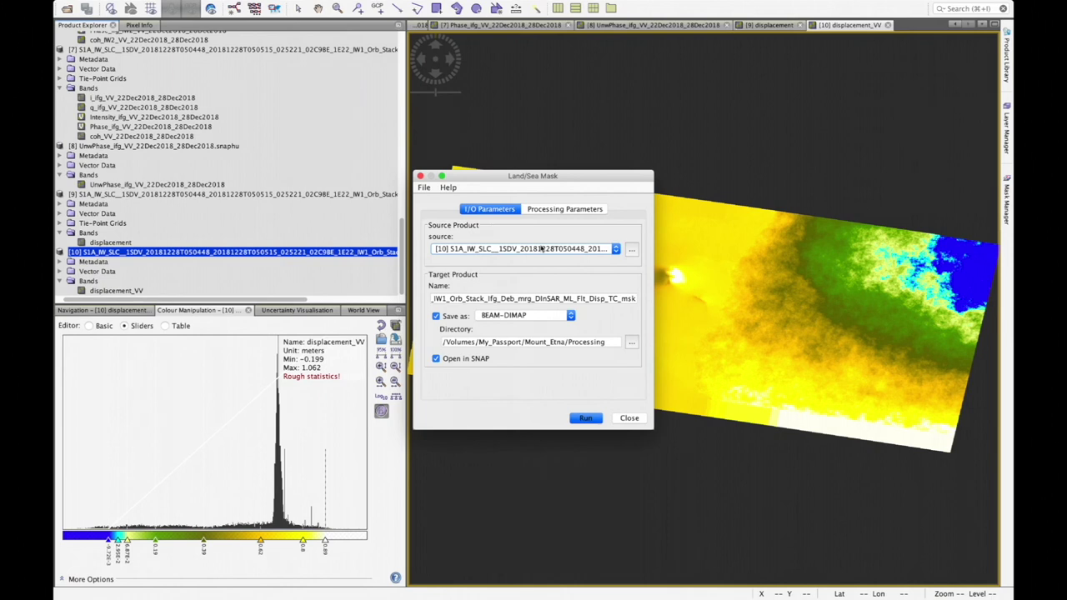
click(553, 214)
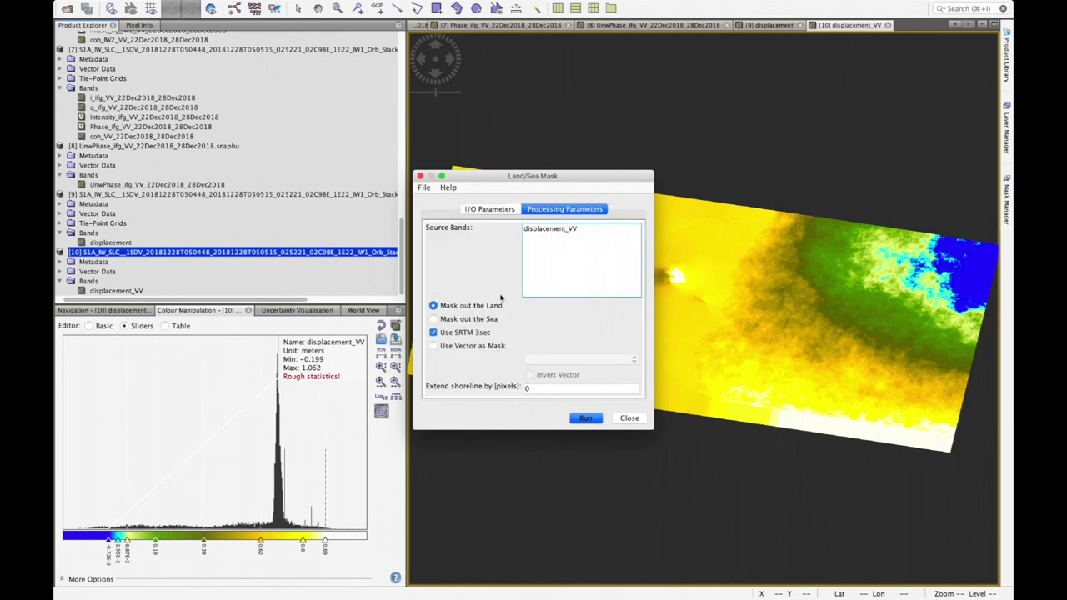
click(433, 319)
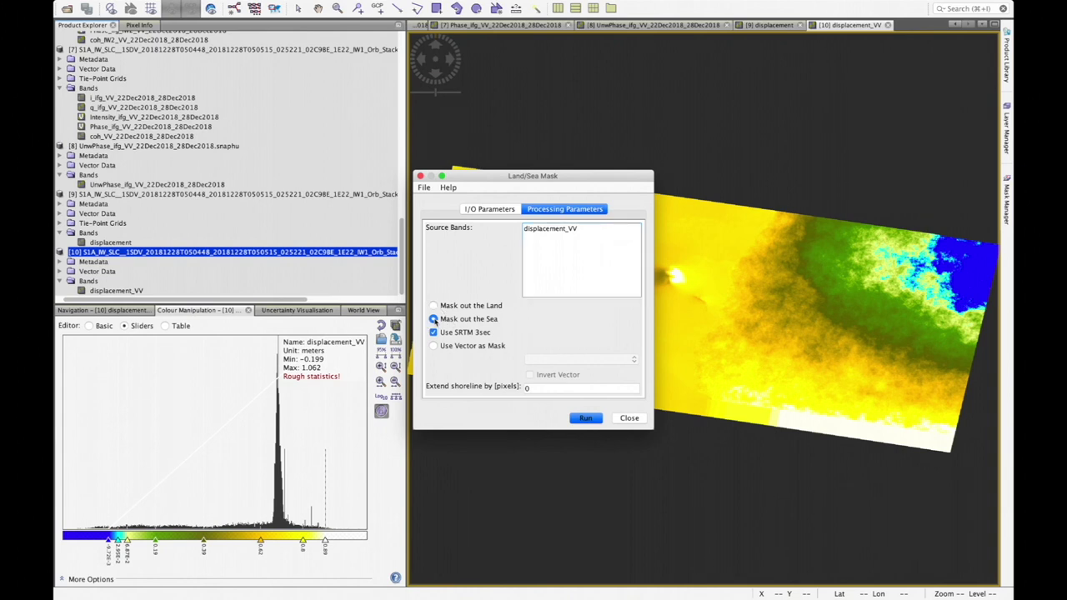
click(480, 209)
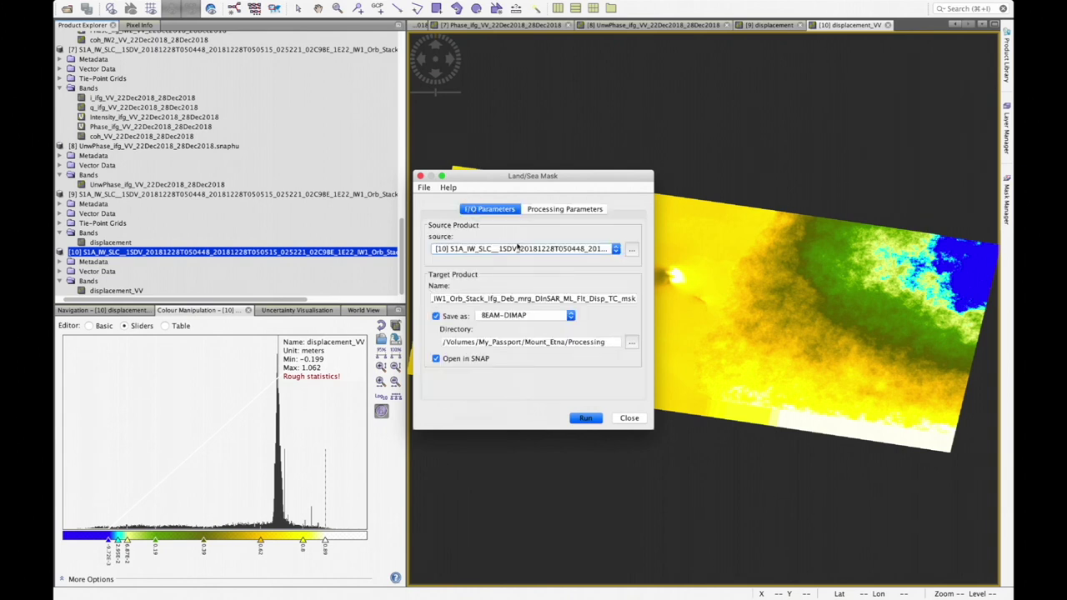
click(611, 298)
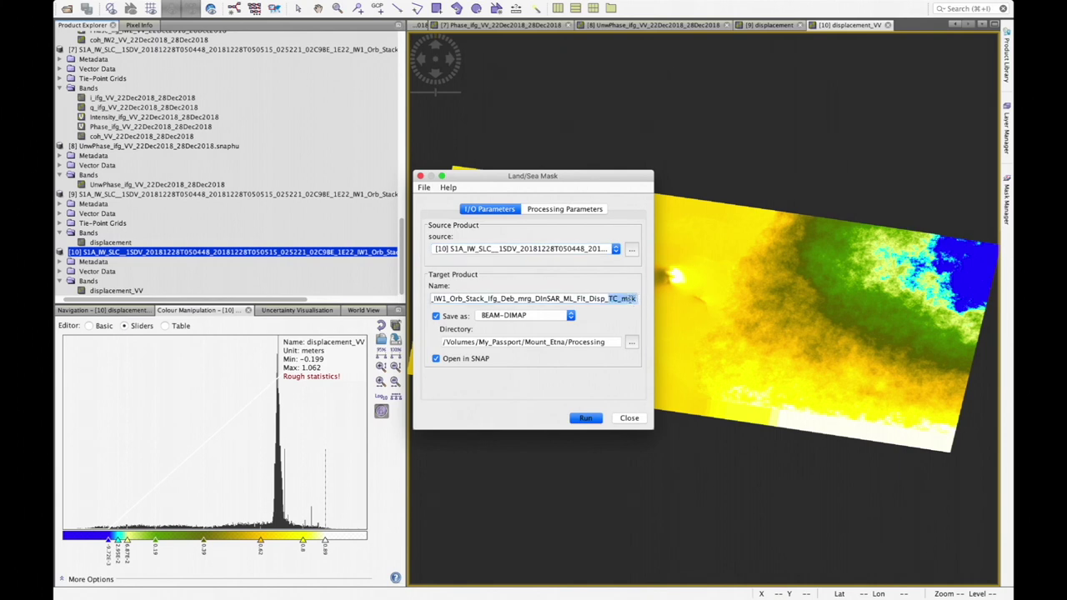
click(585, 419)
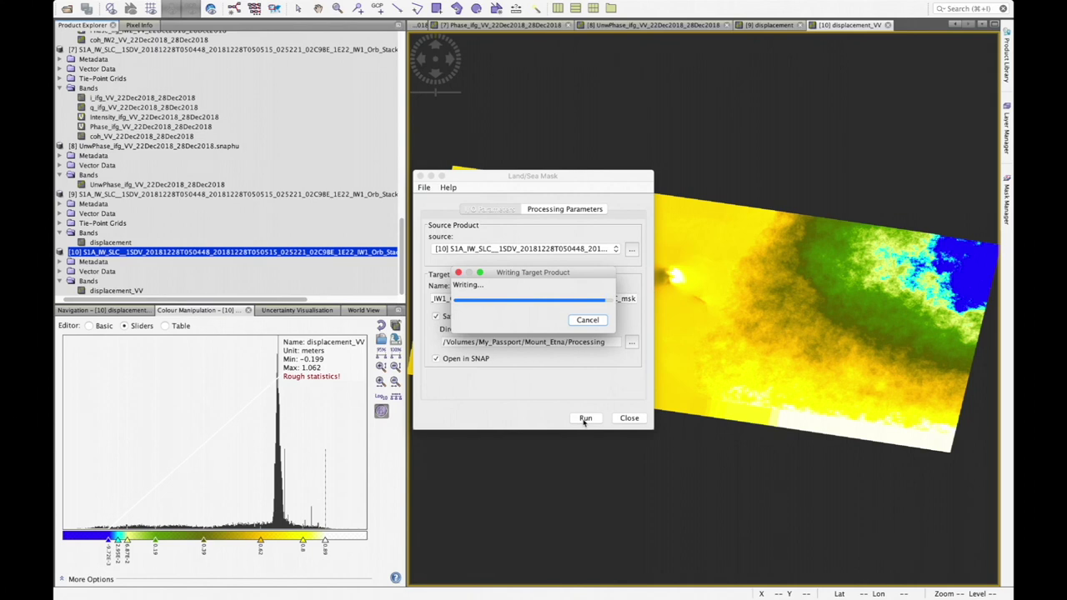
click(626, 417)
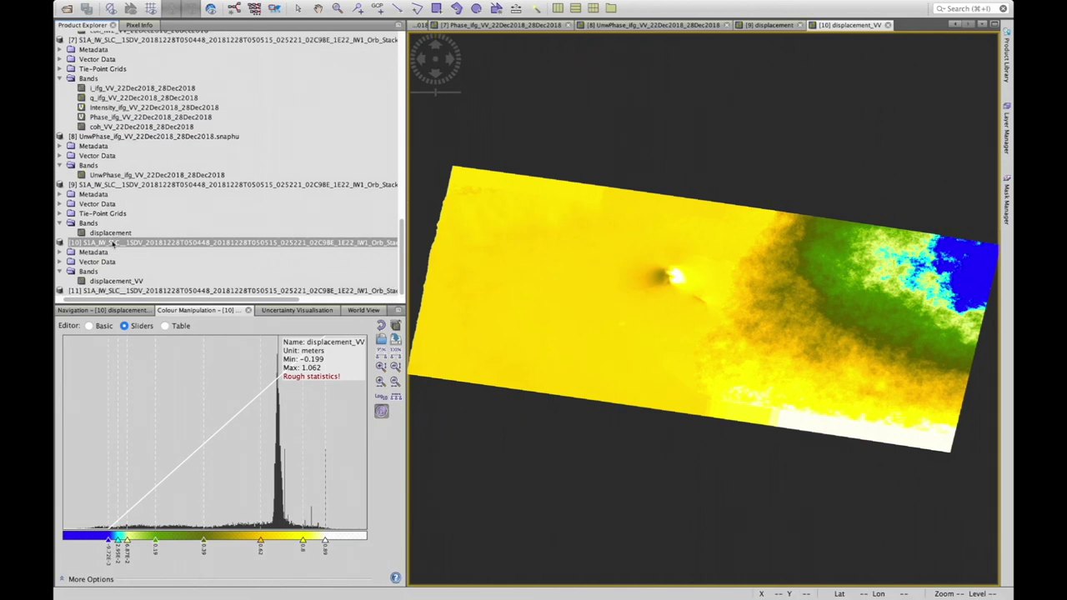
Step: Open product [11]'s sea-masked displacement_VV band in an image view
click(60, 291)
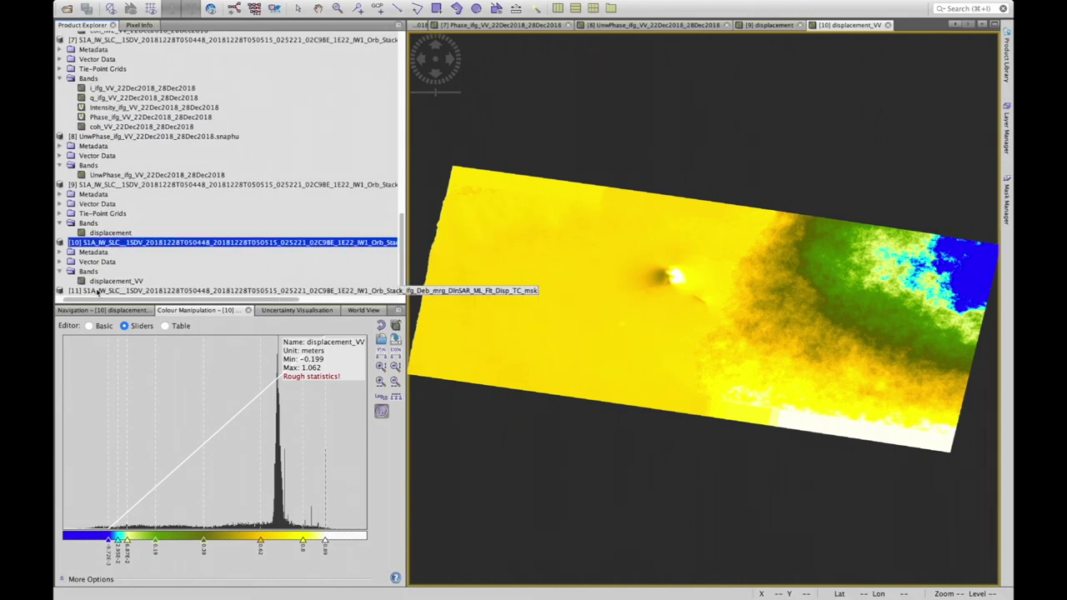
double_click(89, 288)
double_click(117, 290)
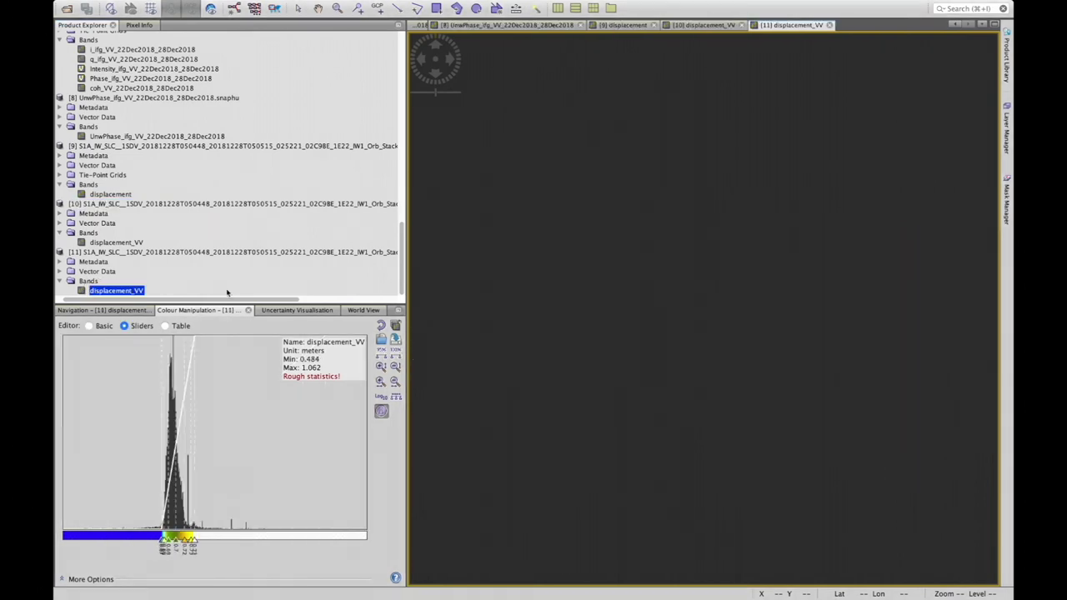
Step: Tighten the colour stretch so the blue summit deformation stands out against green land
click(667, 491)
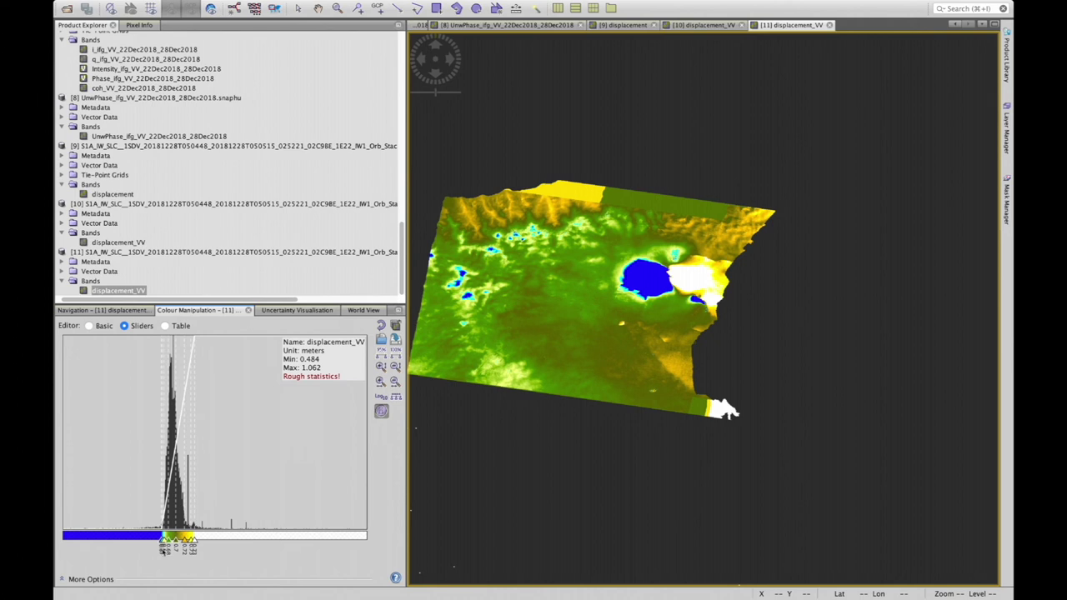
drag(164, 549, 150, 542)
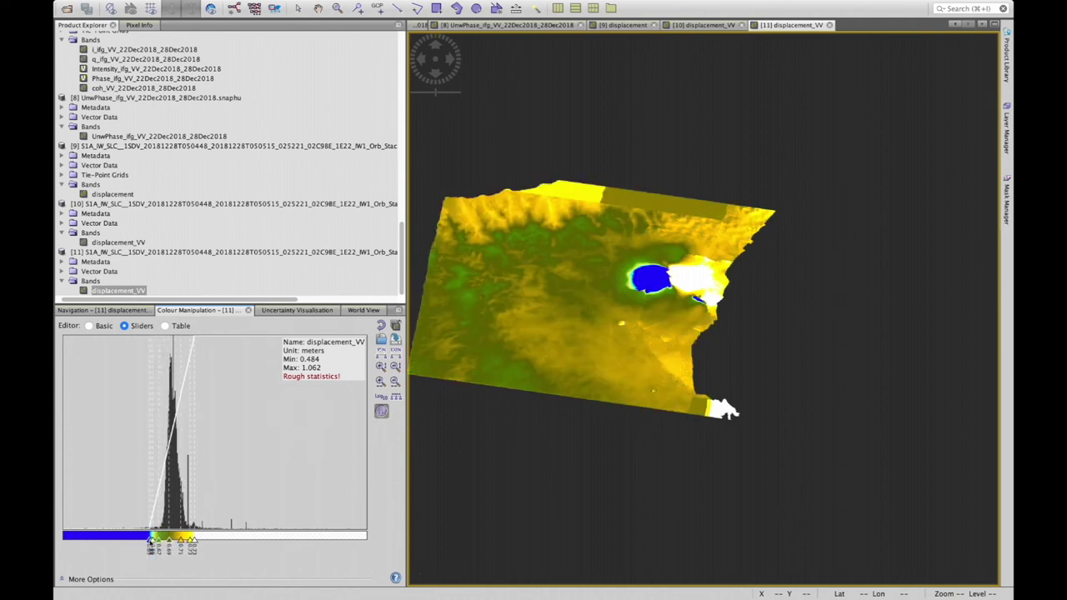
drag(193, 540, 233, 542)
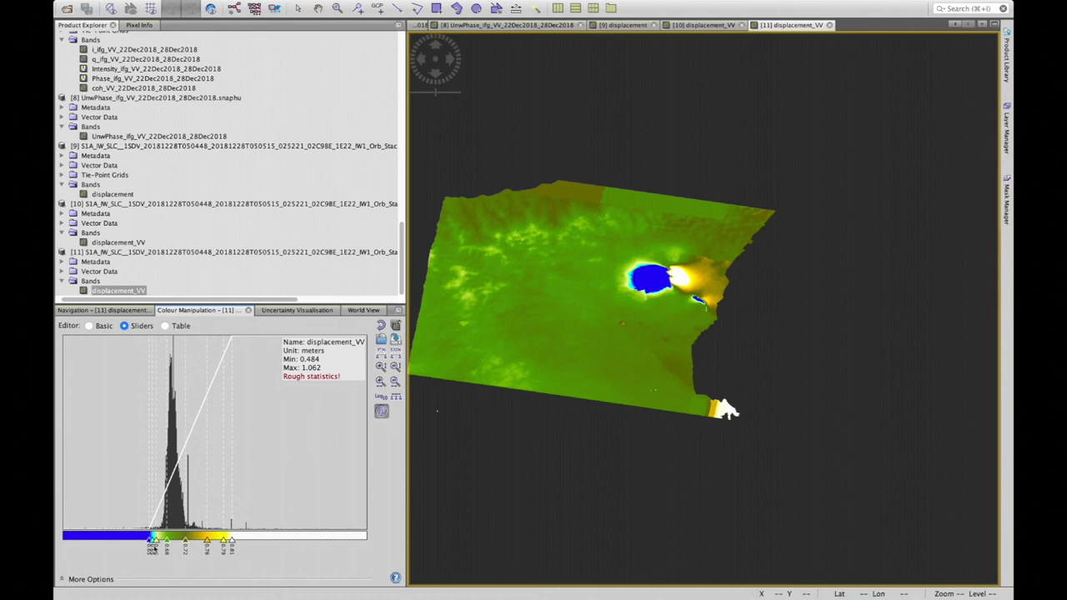
drag(151, 542, 142, 542)
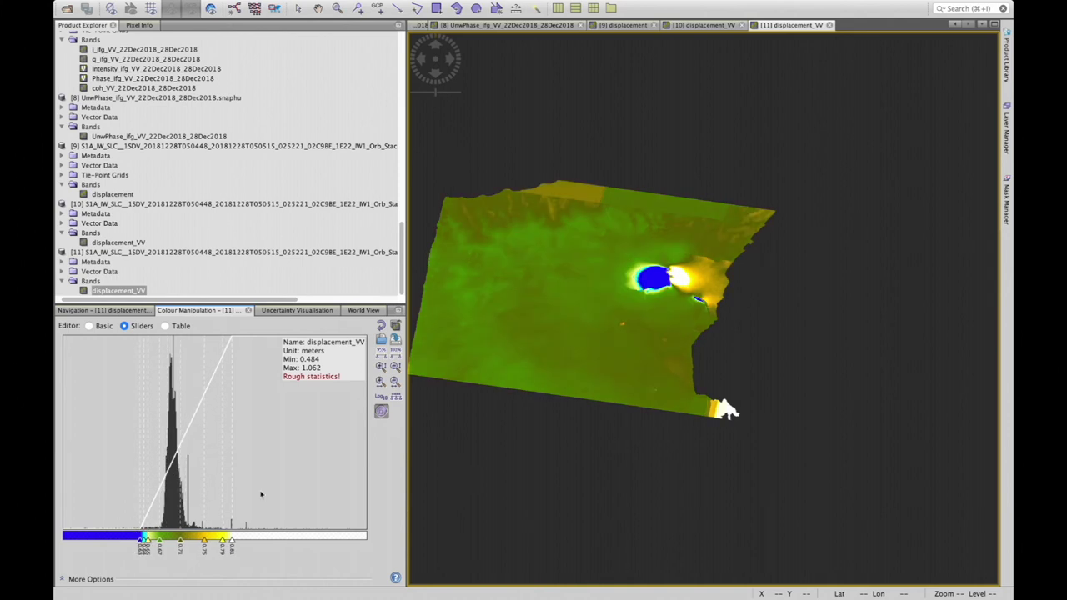